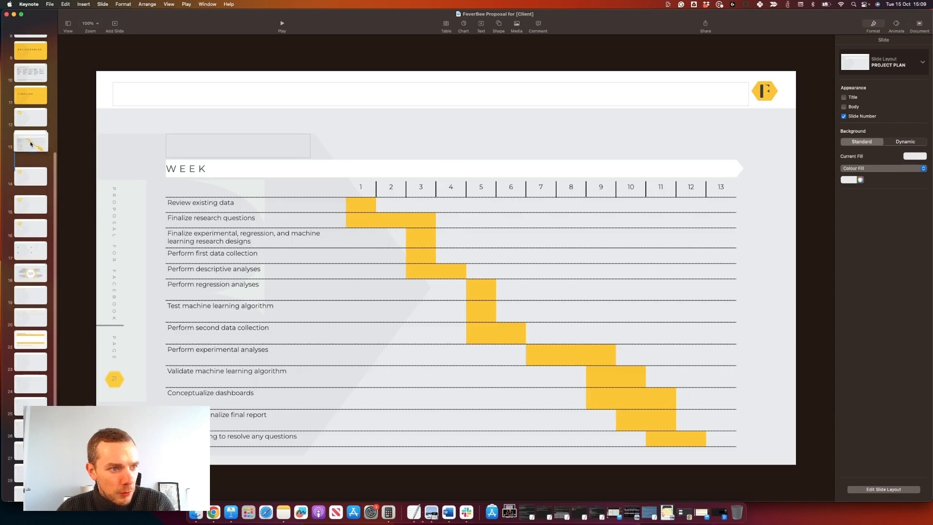
Step: Clear all the task names from the first column of the schedule table
{"action": "left_click", "coordinate": [223, 210]}
{"action": "left_click", "coordinate": [234, 210]}
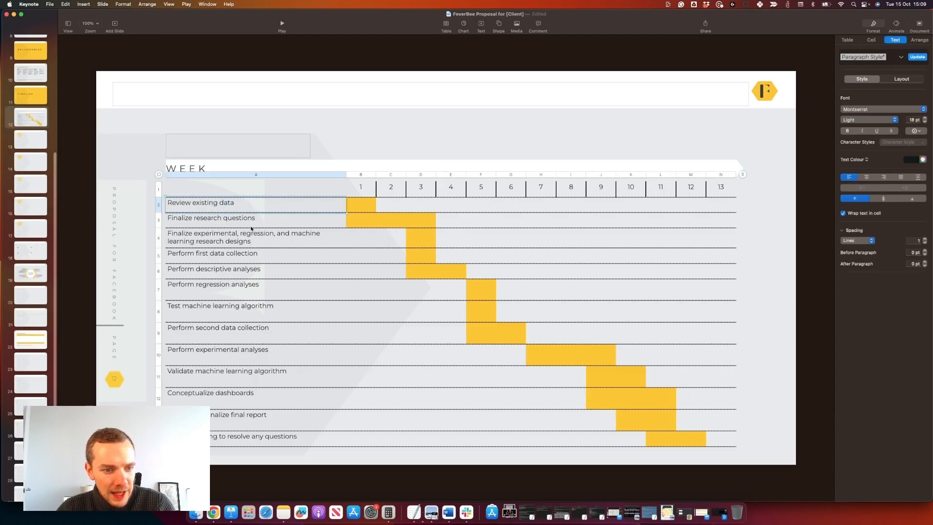
{"action": "left_click", "coordinate": [257, 441], "text": "shift"}
{"action": "key", "text": "Delete"}
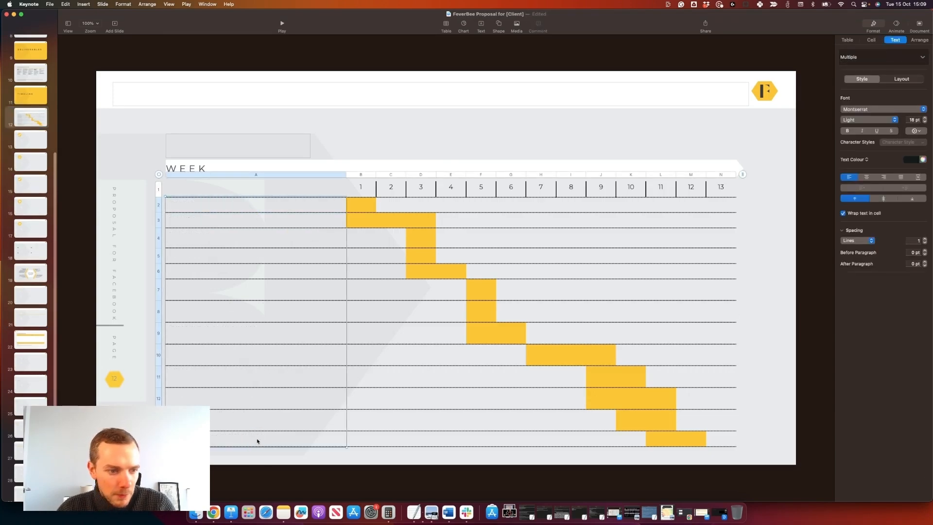
Step: Replace the client name in the vertical side caption with [CLIENT] and enter TIMELINE as the slide title
{"action": "double_click", "coordinate": [113, 295]}
{"action": "type", "text": "[CLIENT"}
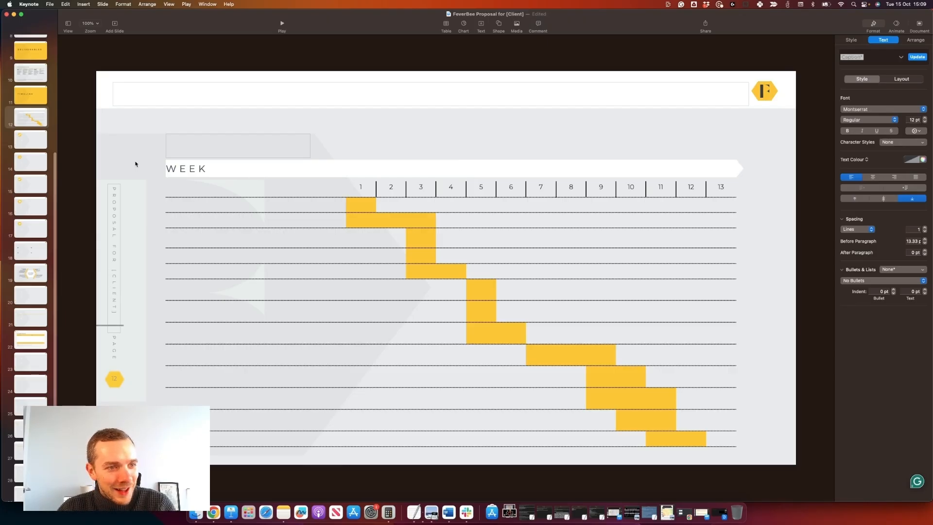
{"action": "left_click", "coordinate": [167, 99]}
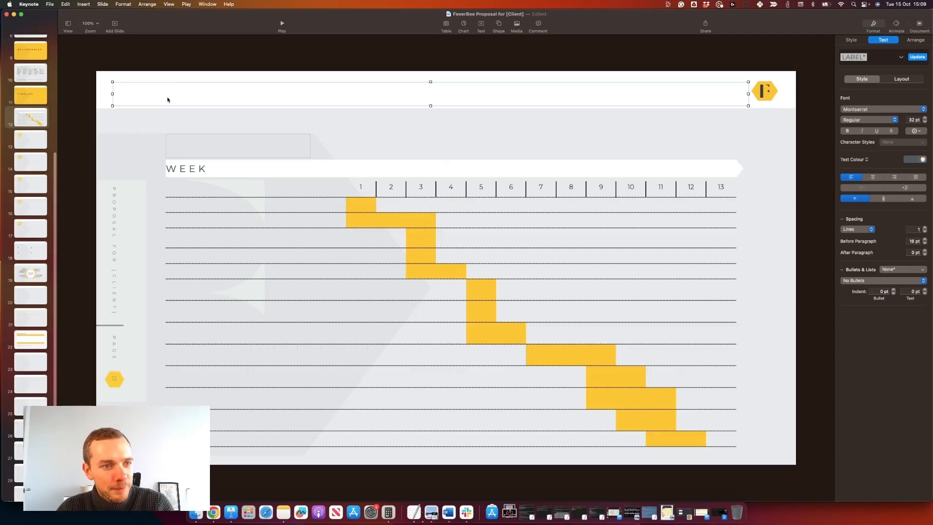
{"action": "type", "text": "TIMELINE"}
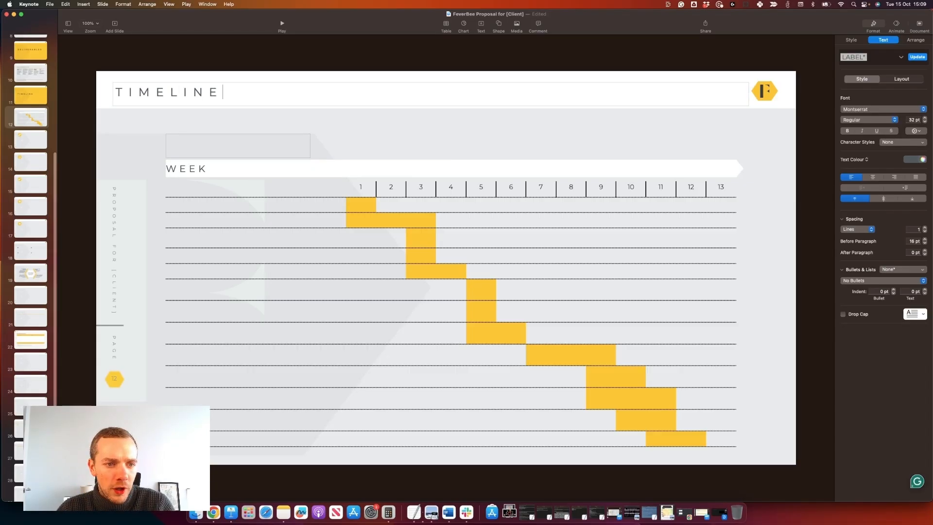
{"action": "left_click", "coordinate": [264, 62]}
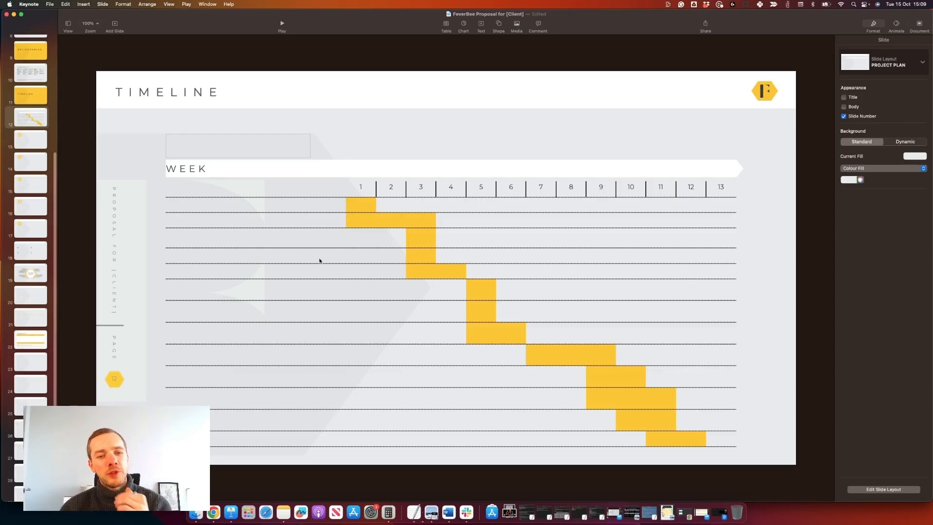
Step: Move the schedule table up so its week numbers sit on the white WEEK banner
{"action": "left_click", "coordinate": [359, 268]}
{"action": "left_click_drag", "start_coordinate": [360, 284], "coordinate": [358, 268]}
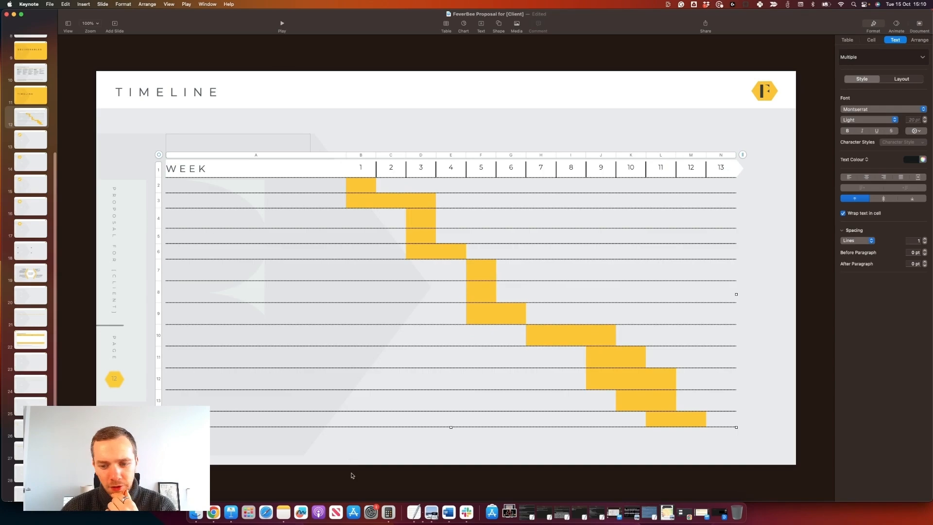
{"action": "left_click", "coordinate": [359, 466]}
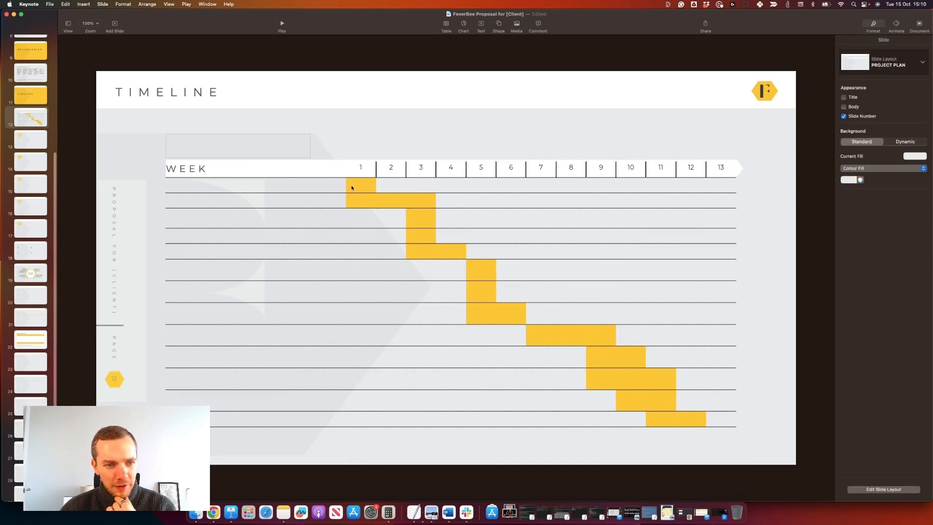
Step: Enter the heading ESTIMATED WORK SCHEDULE above the table and widen its text box to fit at full size
{"action": "double_click", "coordinate": [266, 155]}
{"action": "type", "text": "TIMELINE"}
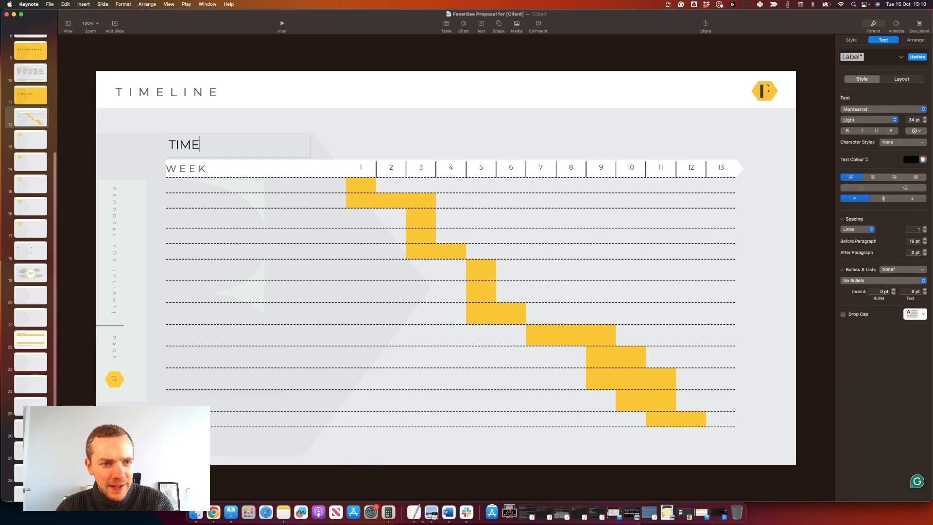
{"action": "double_click", "coordinate": [208, 148]}
{"action": "type", "text": "ESTIMATED "}
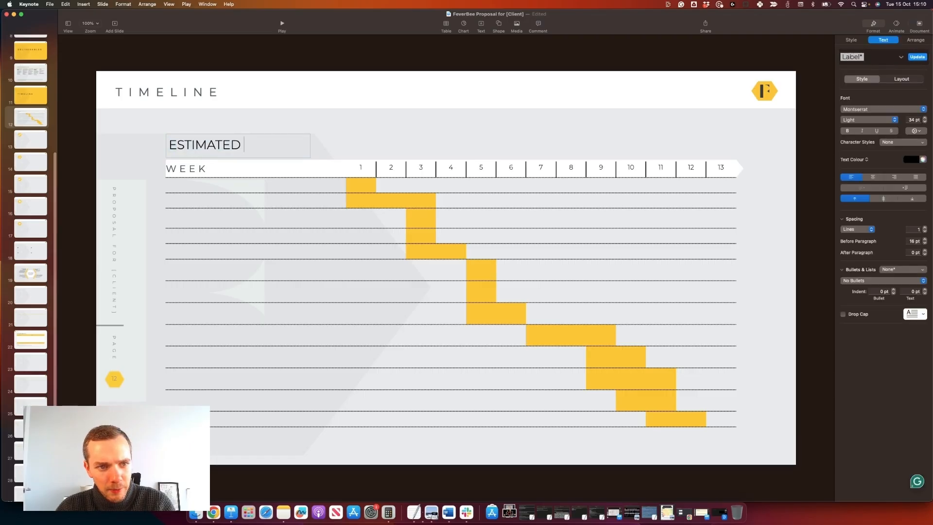
{"action": "type", "text": "WORK"}
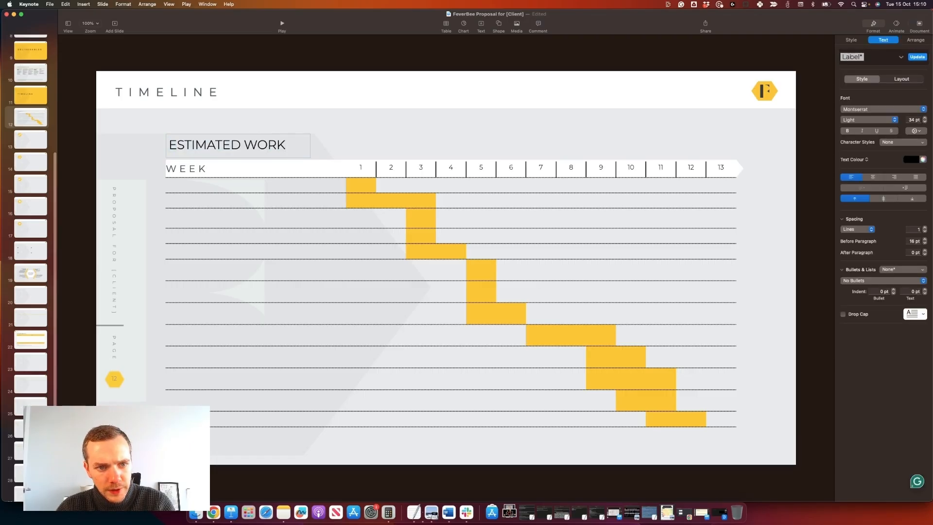
{"action": "type", "text": " SCHEDULE"}
{"action": "left_click", "coordinate": [292, 146]}
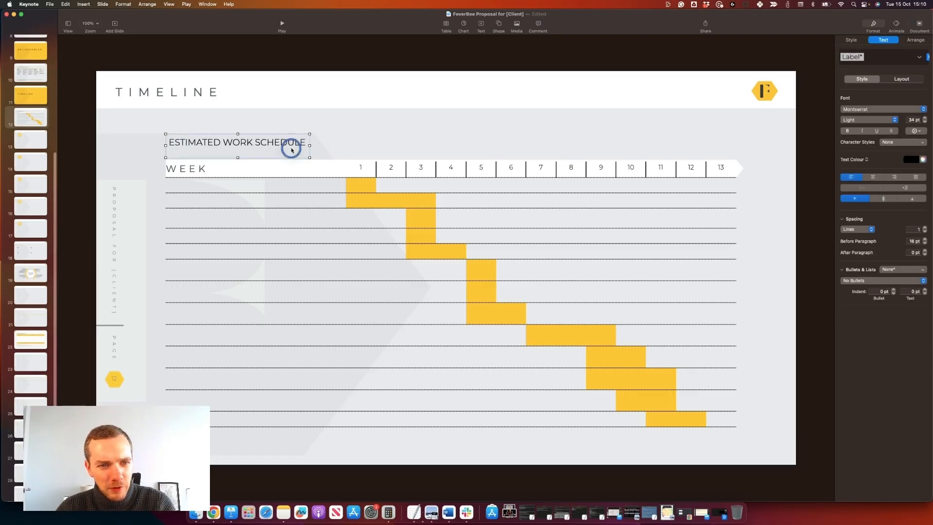
{"action": "left_click_drag", "start_coordinate": [311, 146], "coordinate": [464, 145]}
Step: Check the deliverables slide and enter "Prioritised Audience Needs" in the first row below WEEK on the timeline slide
{"action": "left_click", "coordinate": [194, 192]}
{"action": "left_click", "coordinate": [212, 186]}
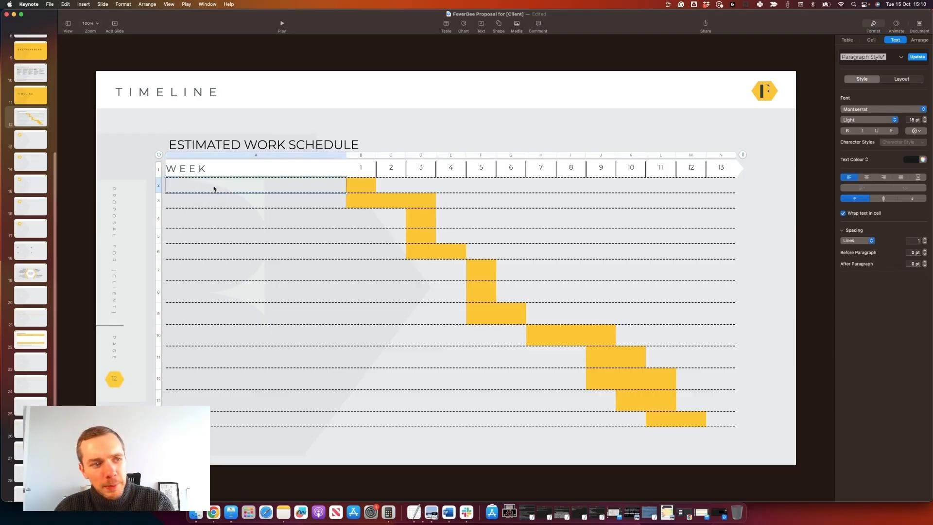
{"action": "scroll", "coordinate": [35, 165], "scroll_direction": "up", "scroll_amount": 1}
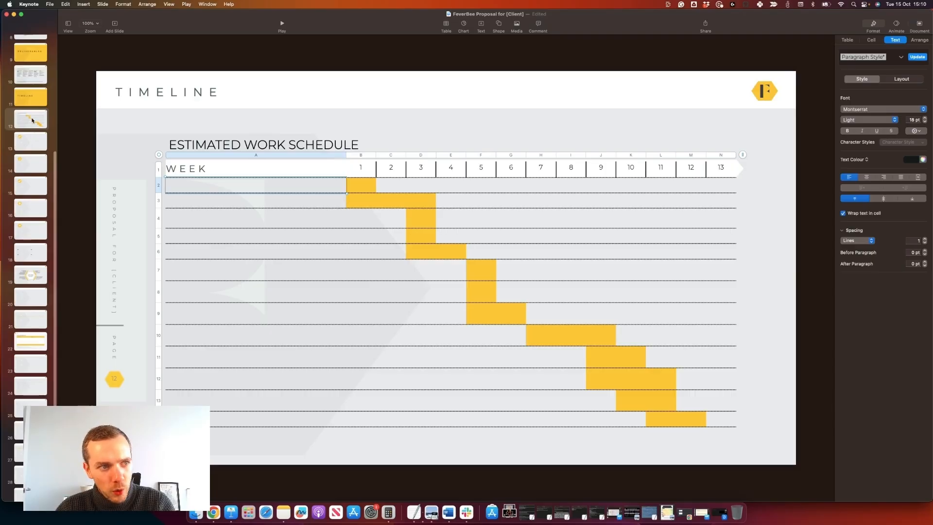
{"action": "left_click", "coordinate": [30, 79]}
{"action": "left_click", "coordinate": [31, 119]}
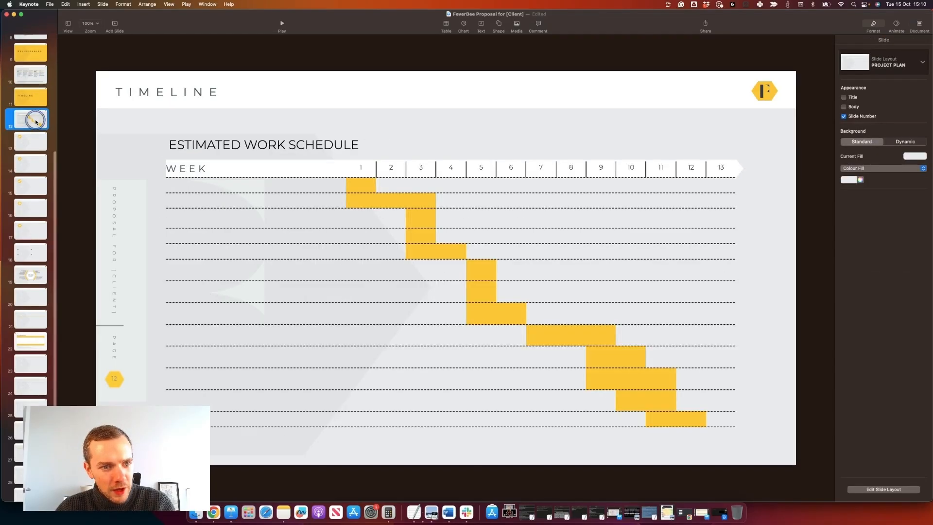
{"action": "left_click", "coordinate": [200, 185]}
{"action": "type", "text": "Prioritised audien"}
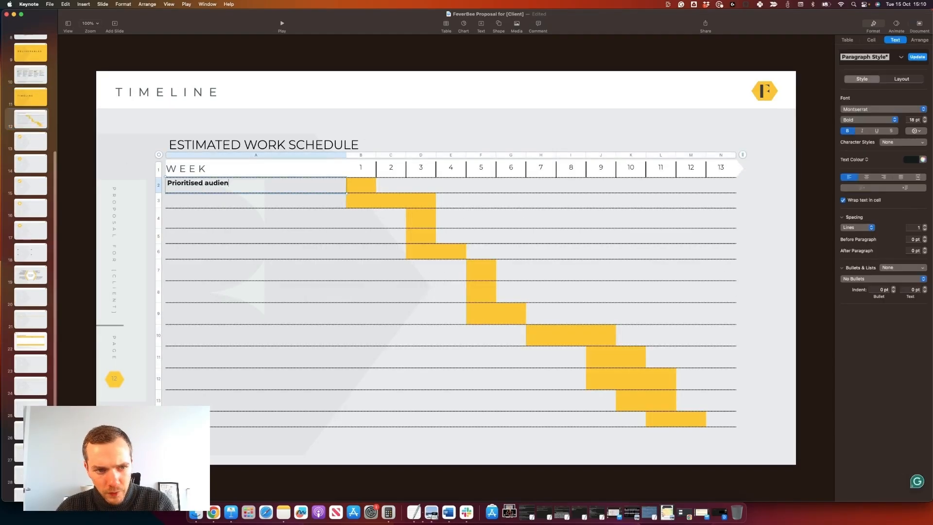
{"action": "key", "text": "BackSpace"}
{"action": "key", "text": "BackSpace"}
{"action": "key", "text": "BackSpace"}
{"action": "key", "text": "BackSpace"}
{"action": "key", "text": "BackSpace"}
{"action": "key", "text": "BackSpace"}
{"action": "type", "text": "Audi"}
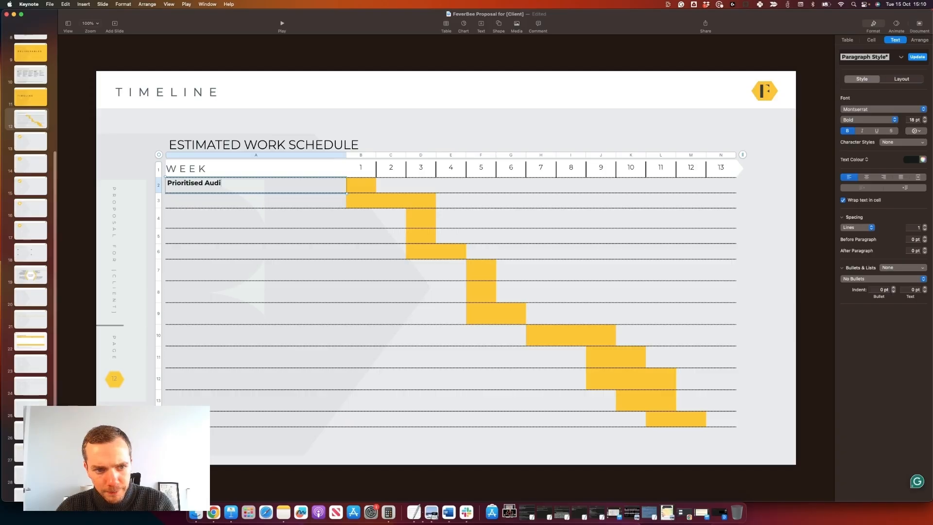
{"action": "type", "text": "ence Needs"}
{"action": "left_click", "coordinate": [213, 217]}
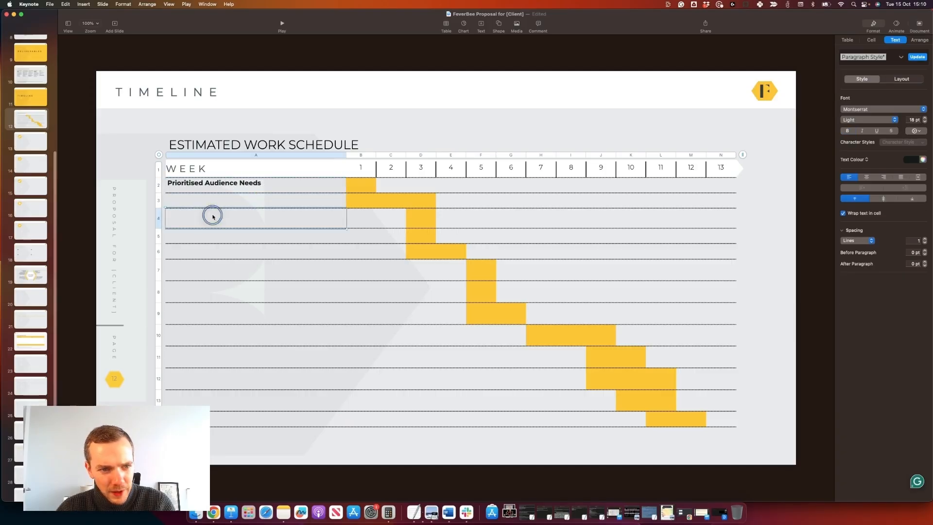
Step: Centre the text vertically in all first-column cells below the header row
{"action": "left_click", "coordinate": [245, 184]}
{"action": "left_click", "coordinate": [249, 427], "text": "shift"}
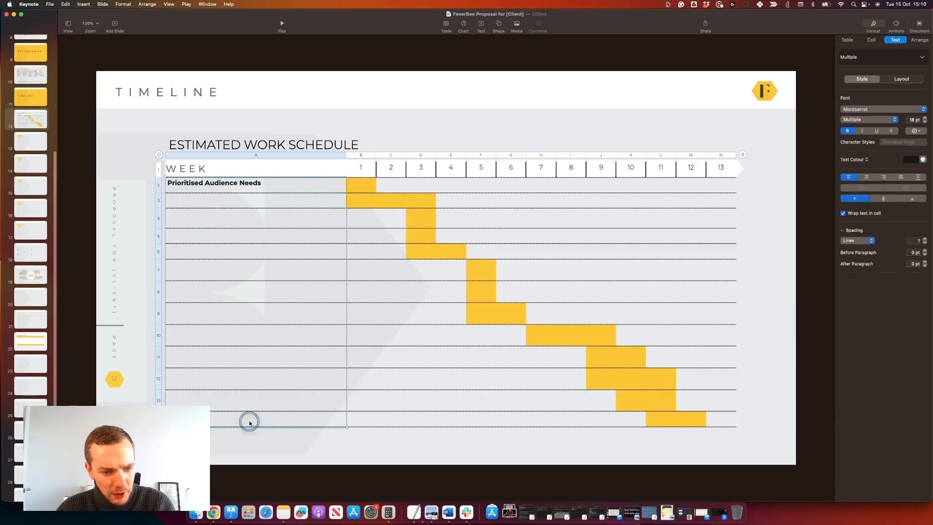
{"action": "left_click", "coordinate": [883, 198]}
{"action": "left_click", "coordinate": [274, 212]}
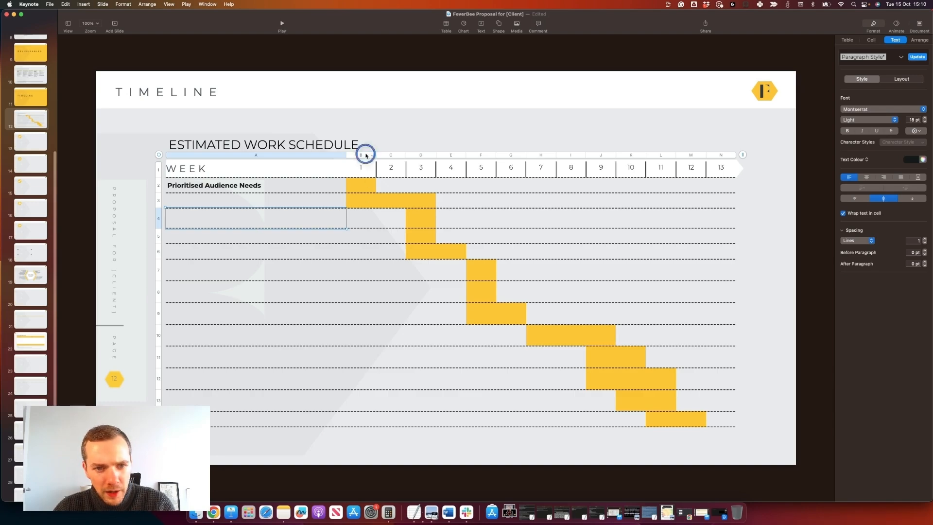
Step: Select the columns for weeks 1 to 13 and widen them very slightly
{"action": "left_click", "coordinate": [364, 154]}
{"action": "left_click", "coordinate": [722, 154]}
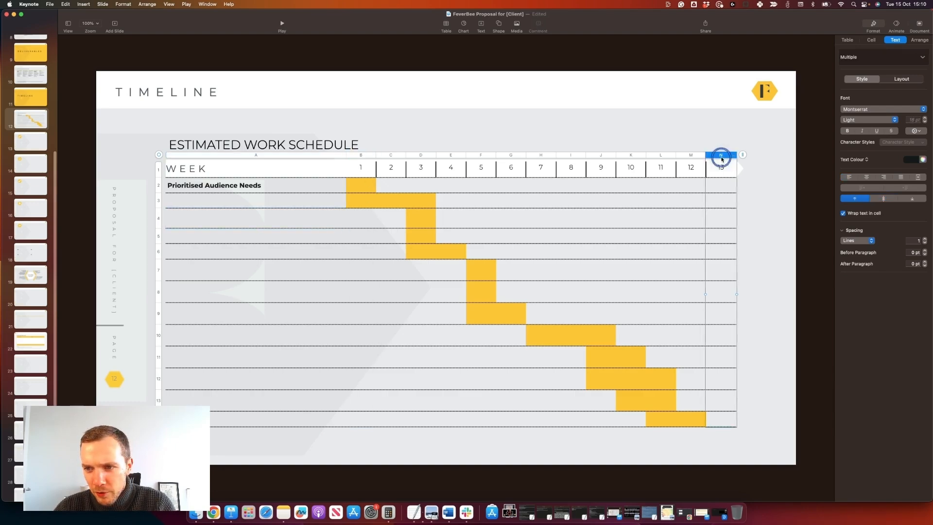
{"action": "left_click", "coordinate": [364, 154], "text": "shift"}
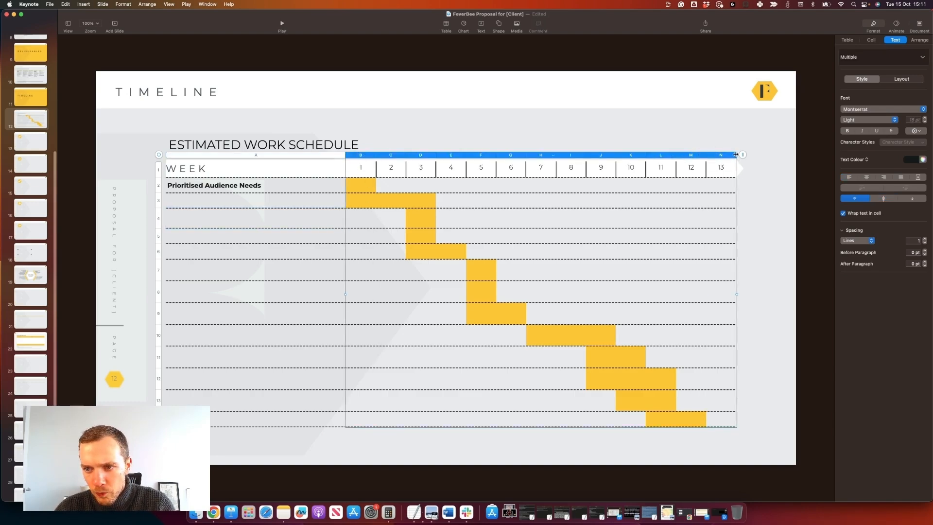
{"action": "left_click_drag", "start_coordinate": [736, 155], "coordinate": [737, 155]}
{"action": "left_click", "coordinate": [756, 247]}
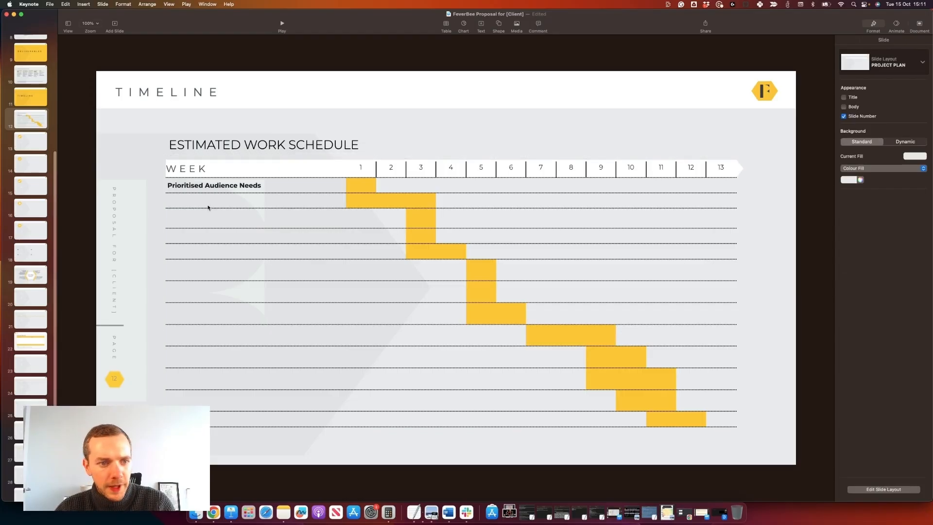
Step: Remove the yellow week 1 fill from the Prioritised Audience Needs row by pasting a blank cell over it
{"action": "left_click", "coordinate": [391, 186]}
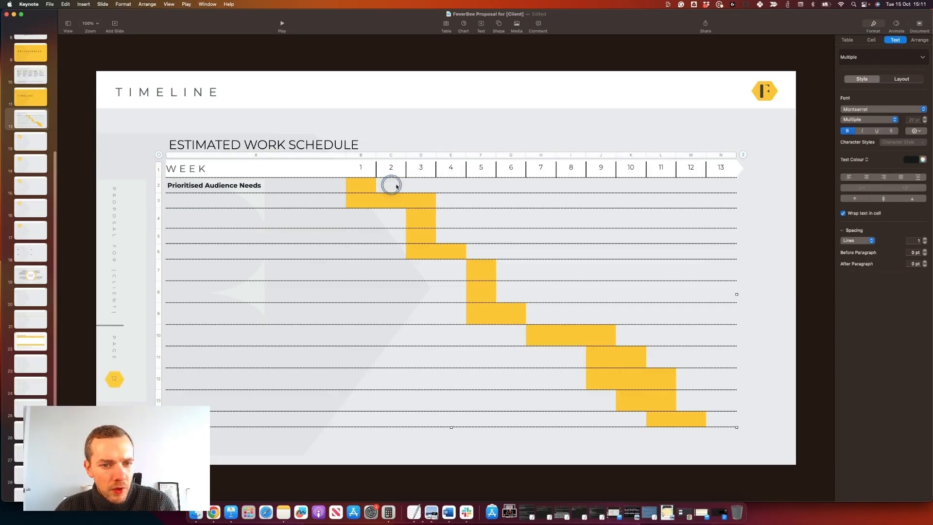
{"action": "left_click", "coordinate": [394, 185]}
{"action": "key", "text": "super+c"}
{"action": "left_click", "coordinate": [364, 187]}
{"action": "key", "text": "super+v"}
Step: Start a sub-item with a "~" marker in the row below Prioritised Audience Needs
{"action": "left_click", "coordinate": [210, 201]}
{"action": "left_click", "coordinate": [211, 202]}
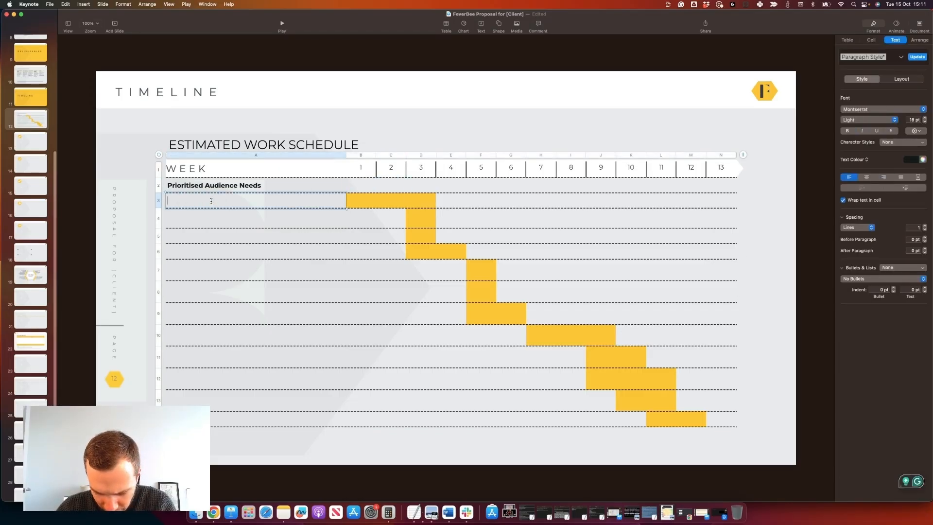
{"action": "type", "text": "~"}
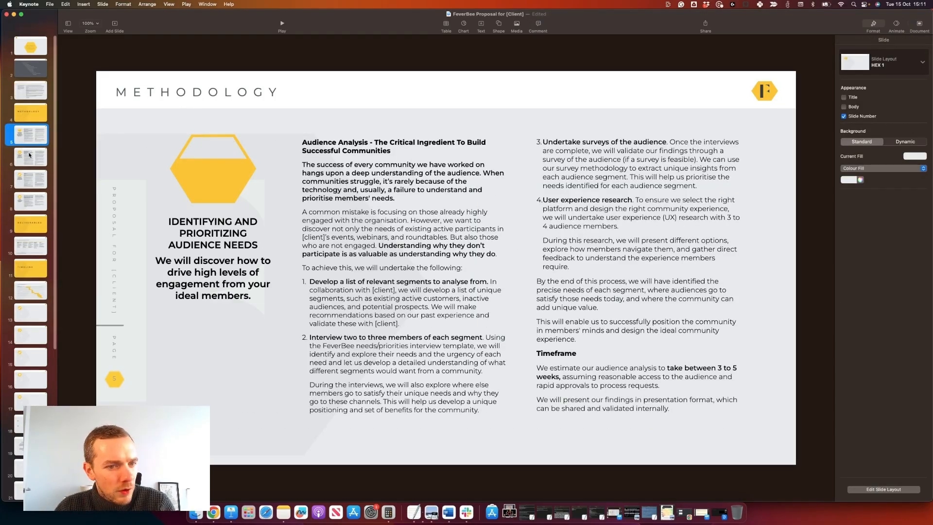
Step: Review the methodology slides on strategy, implementation, training and audience needs for the activities and timeframes to schedule
{"action": "key", "text": "Down"}
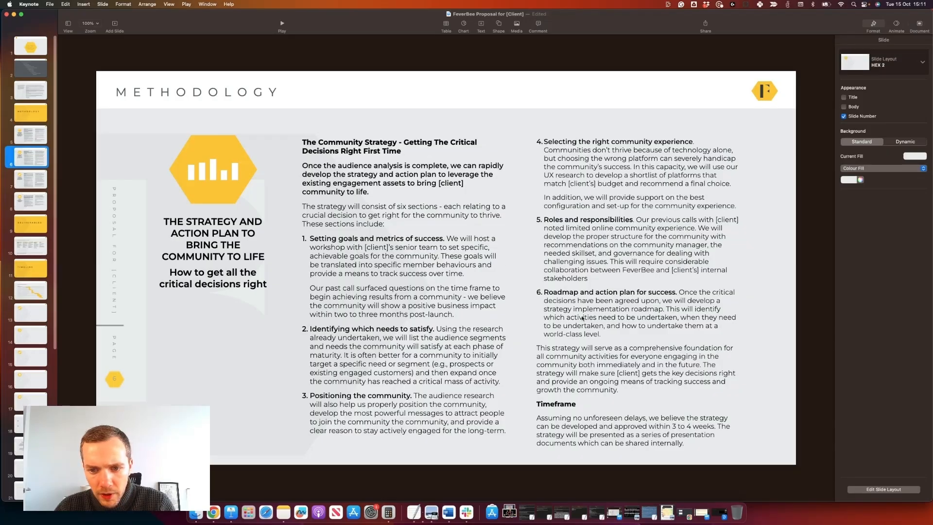
{"action": "left_click", "coordinate": [43, 178]}
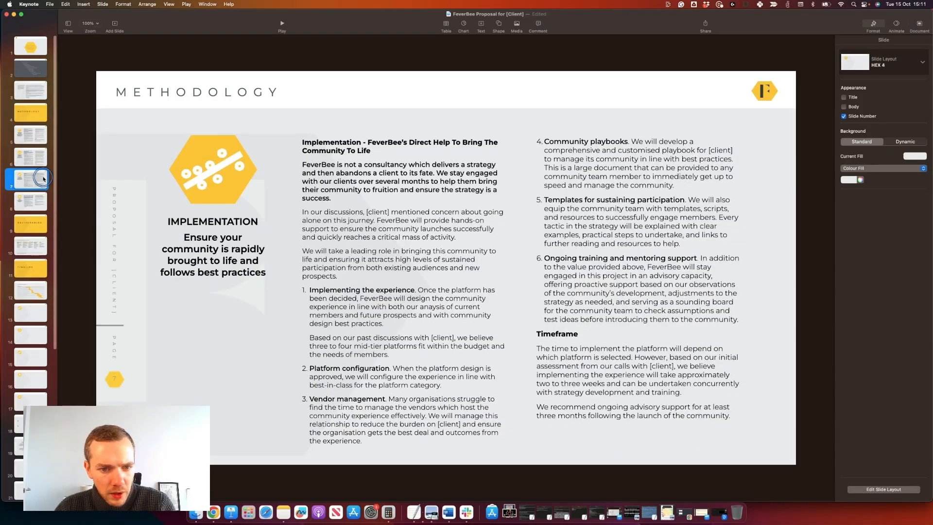
{"action": "left_click", "coordinate": [29, 200]}
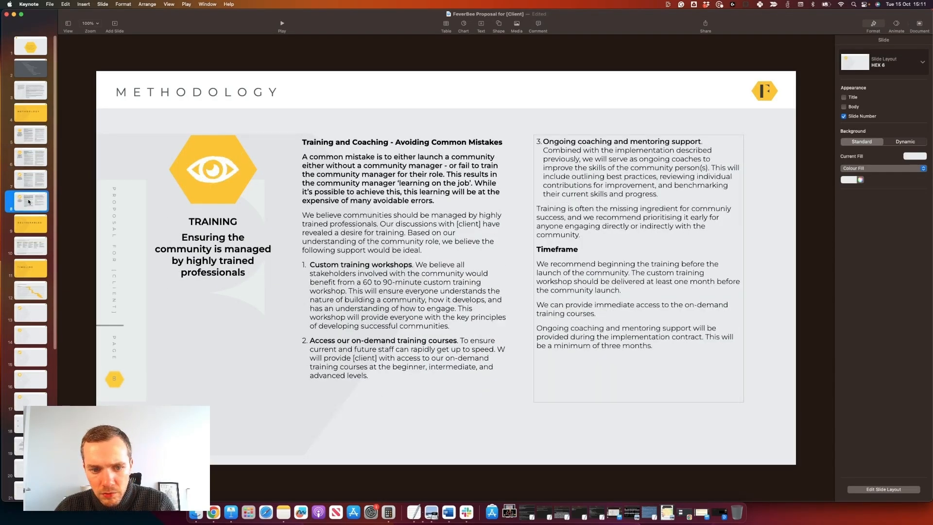
{"action": "left_click", "coordinate": [31, 293]}
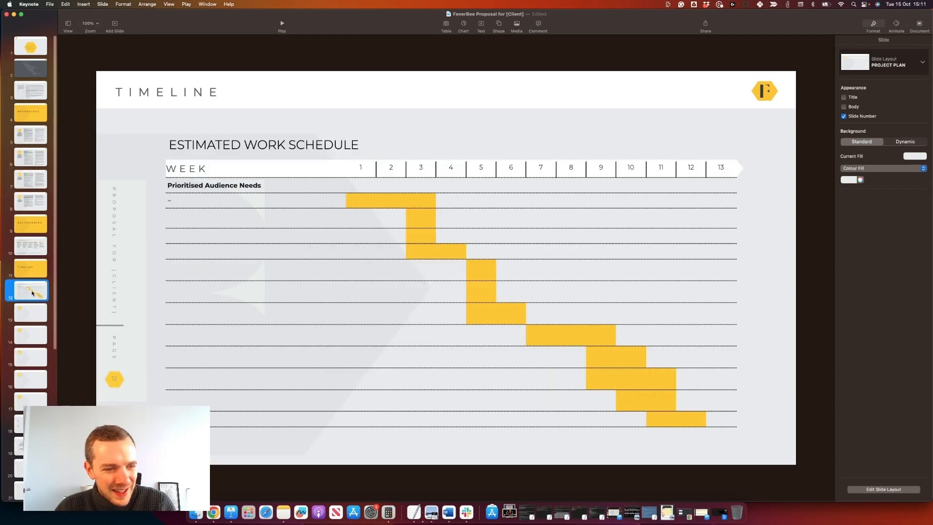
{"action": "double_click", "coordinate": [198, 200]}
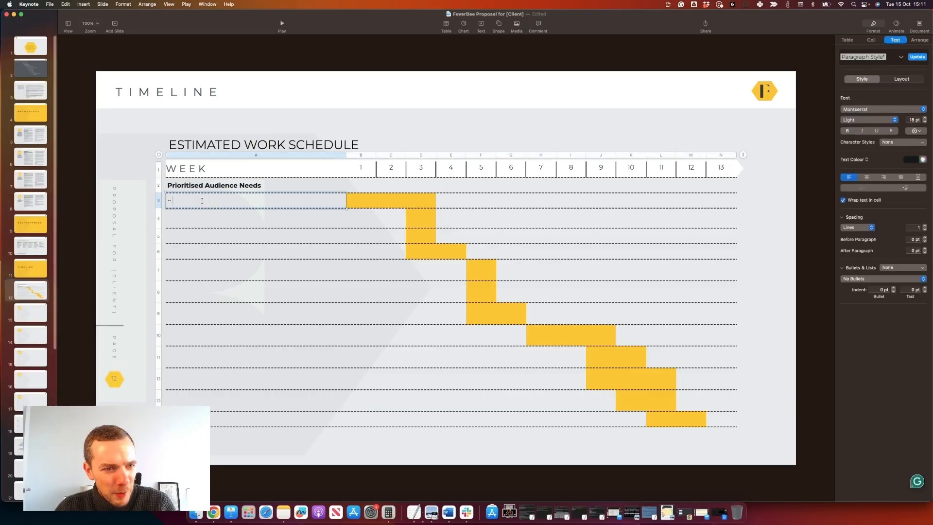
{"action": "left_click", "coordinate": [32, 135]}
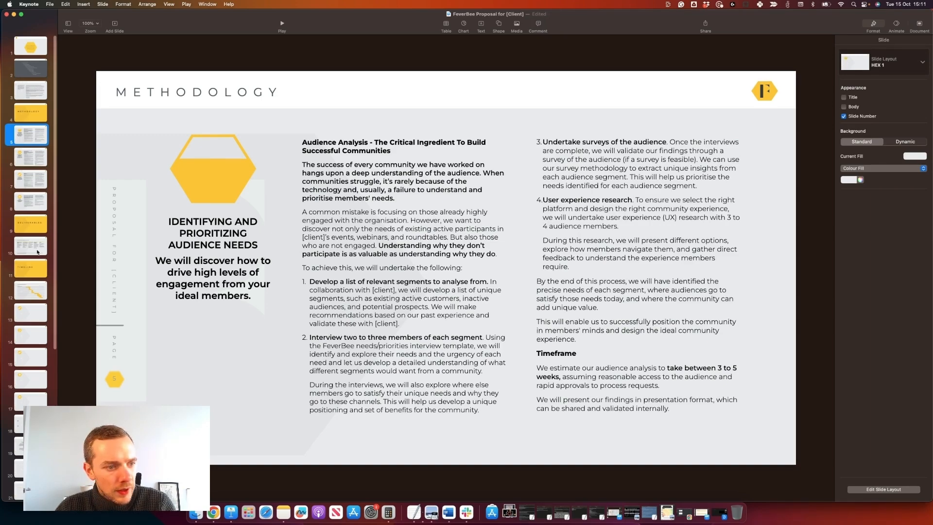
{"action": "left_click", "coordinate": [37, 294]}
Step: Complete the first sub-item under Prioritised Audience Needs as "~ Identifying segments and audience interviews"
{"action": "double_click", "coordinate": [209, 201]}
{"action": "type", "text": "Identif"}
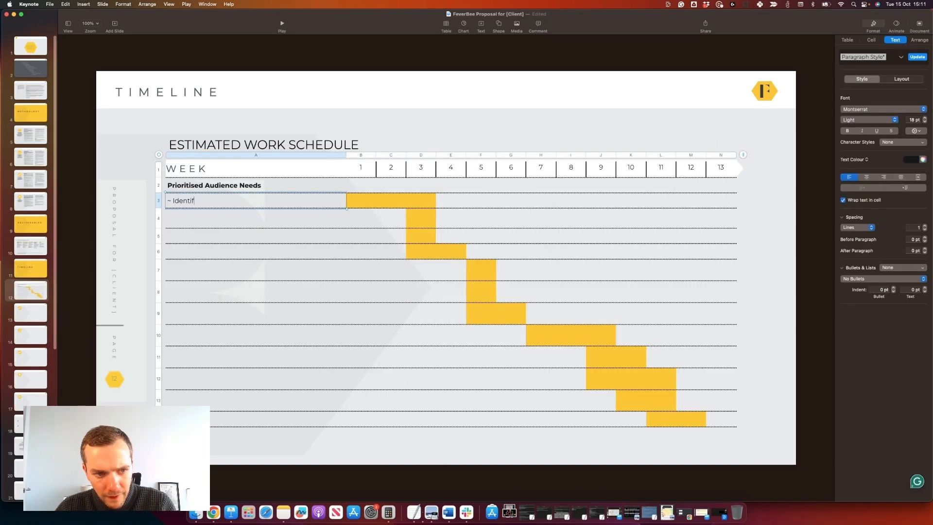
{"action": "type", "text": "ying segments and interv"}
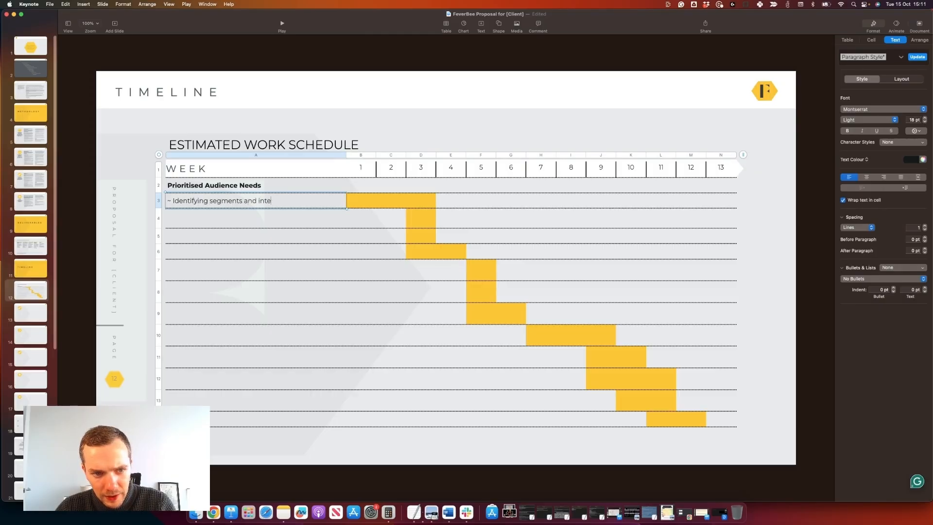
{"action": "key", "text": "BackSpace"}
{"action": "key", "text": "BackSpace"}
{"action": "key", "text": "BackSpace"}
{"action": "key", "text": "BackSpace"}
{"action": "key", "text": "BackSpace"}
{"action": "key", "text": "BackSpace"}
{"action": "type", "text": "audience "}
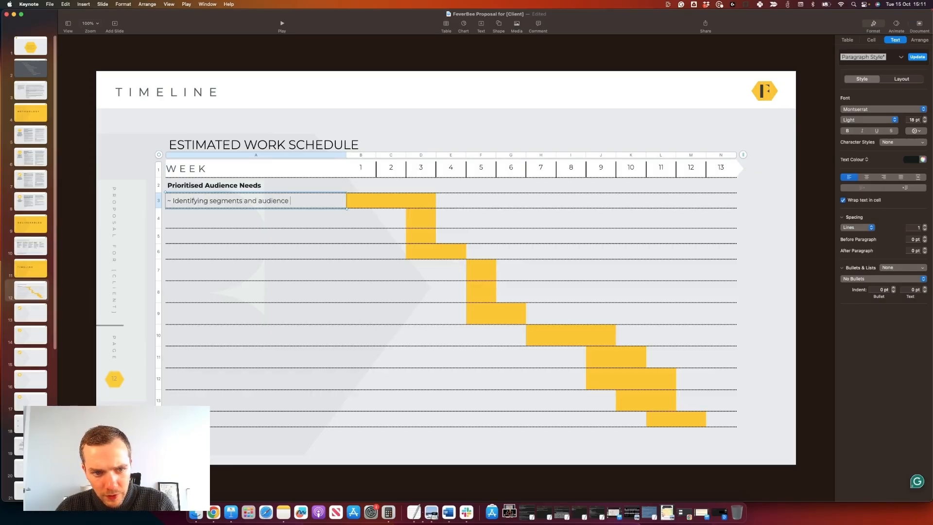
{"action": "type", "text": "interviews"}
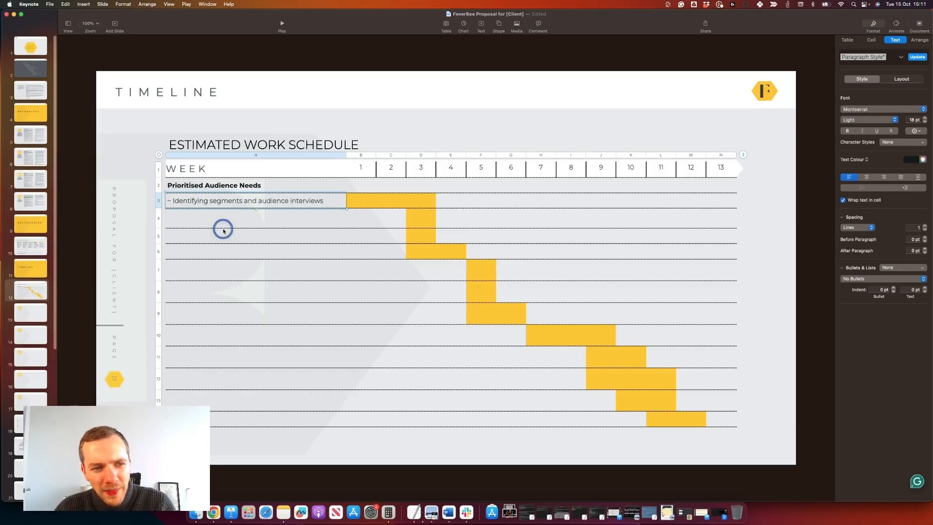
{"action": "left_click", "coordinate": [229, 217]}
Step: Extend the yellow bar of the segments and audience interviews row into week 4 by pasting a yellow cell
{"action": "left_click", "coordinate": [372, 204]}
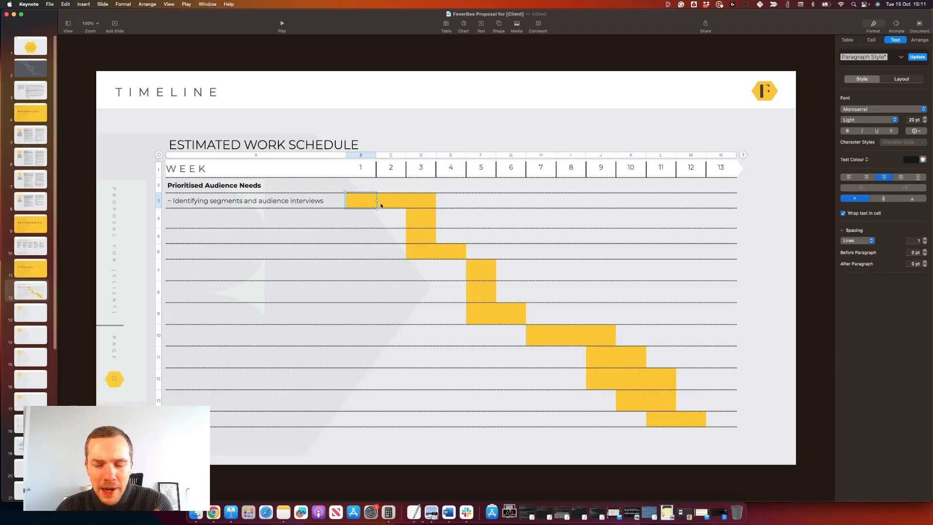
{"action": "left_click", "coordinate": [416, 200]}
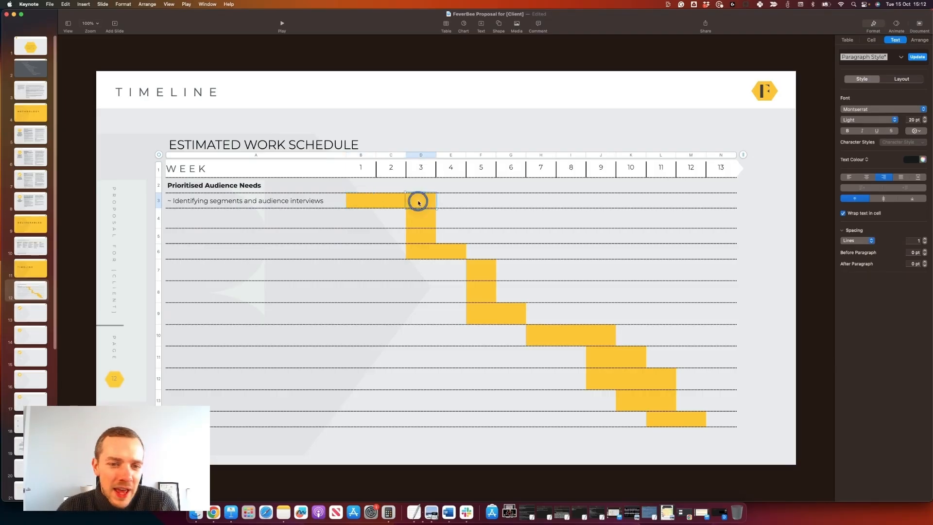
{"action": "left_click", "coordinate": [442, 201]}
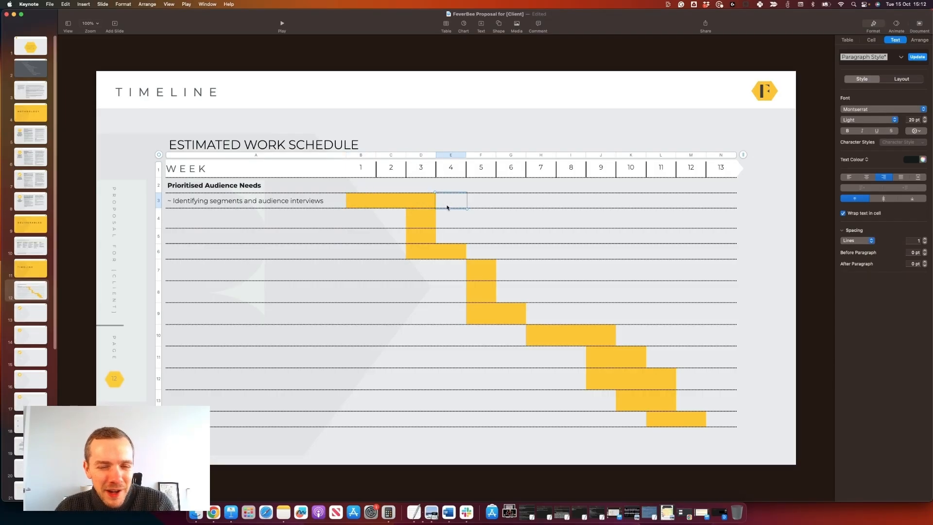
{"action": "left_click", "coordinate": [463, 225]}
{"action": "left_click", "coordinate": [442, 202]}
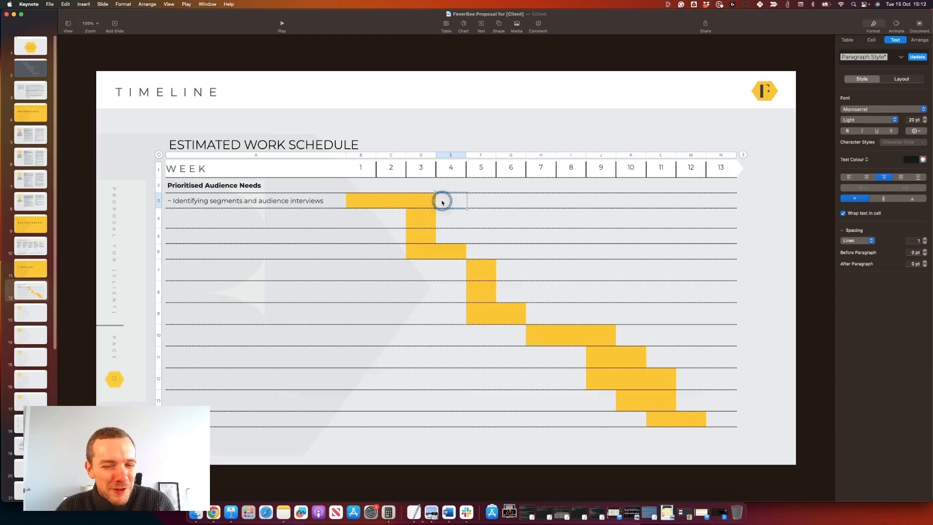
{"action": "key", "text": "super+v"}
Step: Enter "~ Undertaking audience survey (if feasible)" as the sub-item below the audience interviews row
{"action": "left_click", "coordinate": [183, 216]}
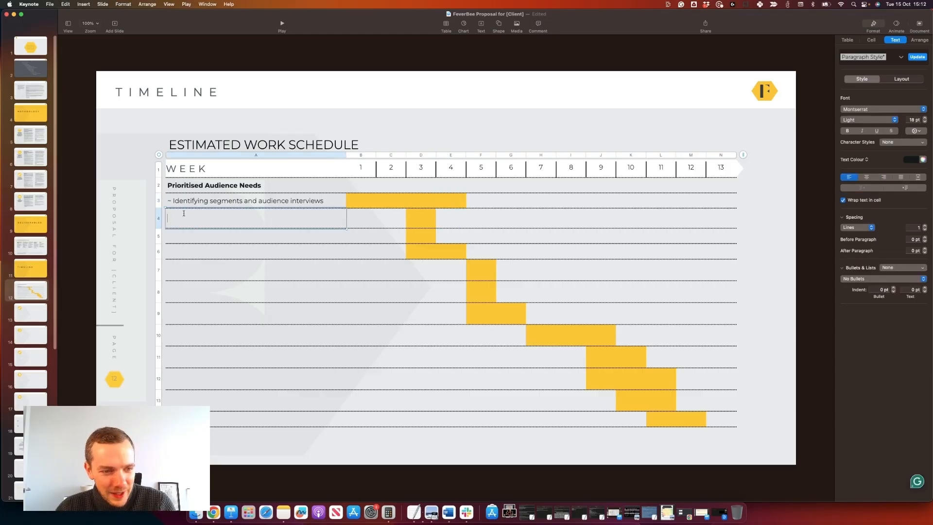
{"action": "type", "text": "~ "}
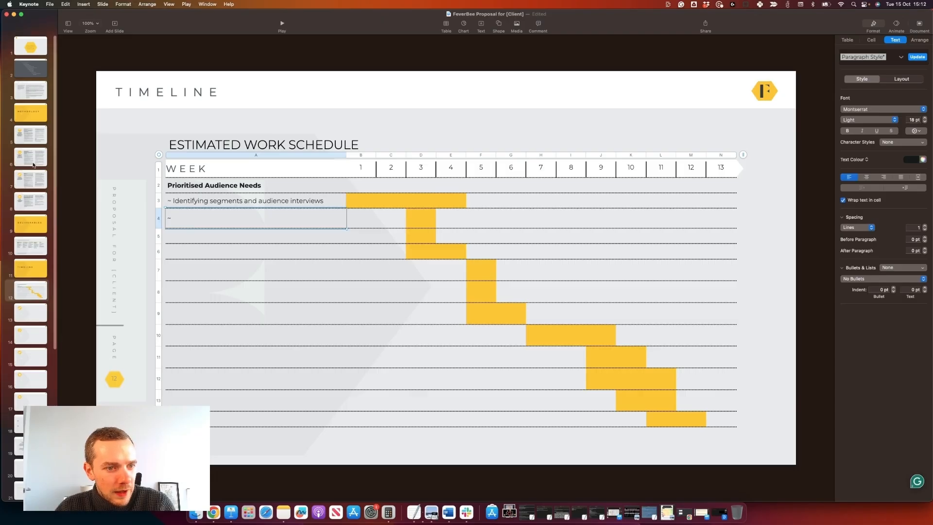
{"action": "type", "text": "Undertaking audience "}
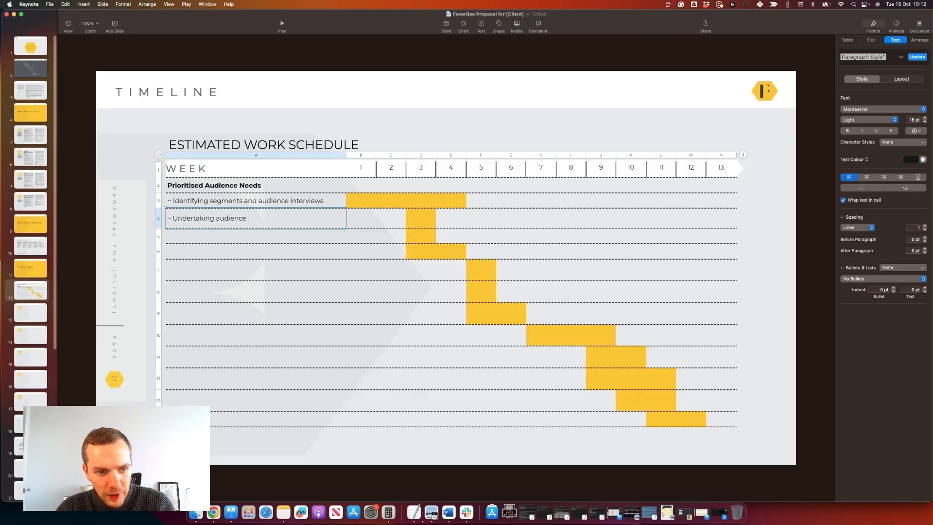
{"action": "type", "text": "survey (i"}
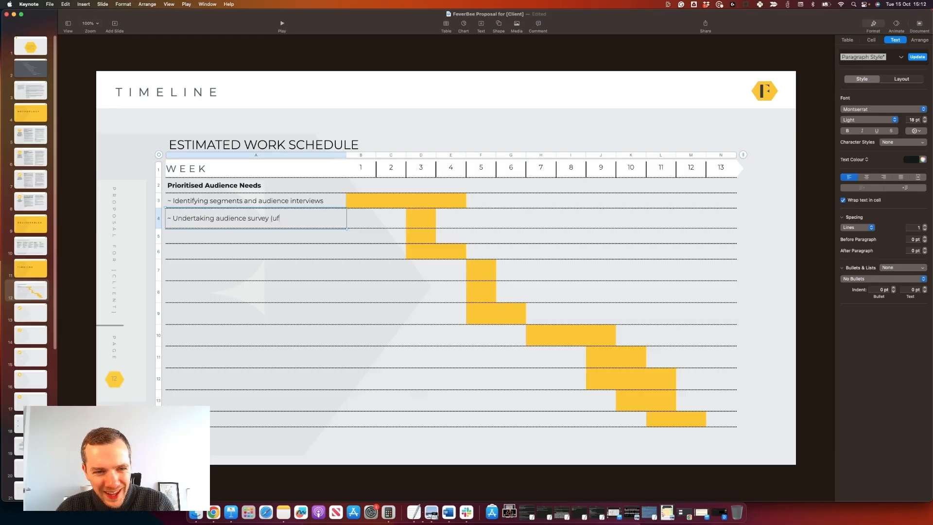
{"action": "type", "text": "f feasible)"}
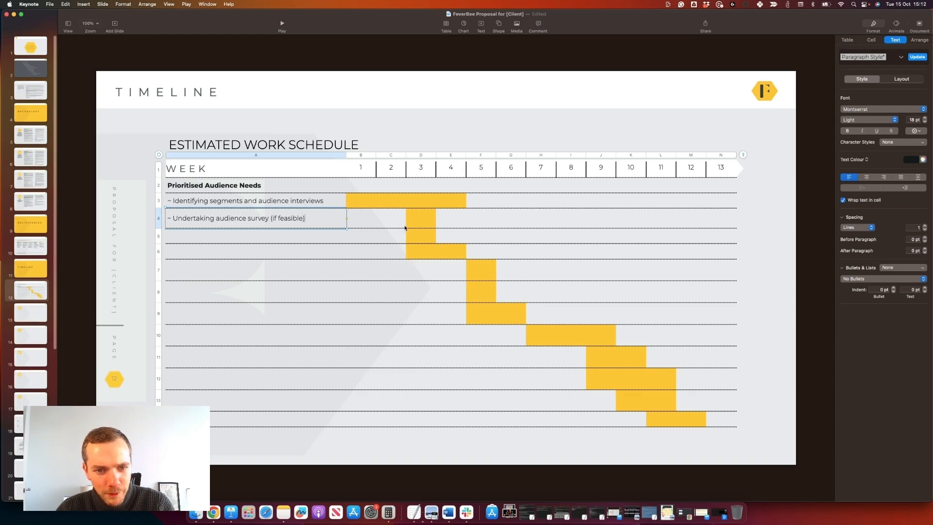
Step: Shade week 2 yellow in the audience survey row and clear the week 3 fill in the row below it
{"action": "left_click", "coordinate": [381, 219]}
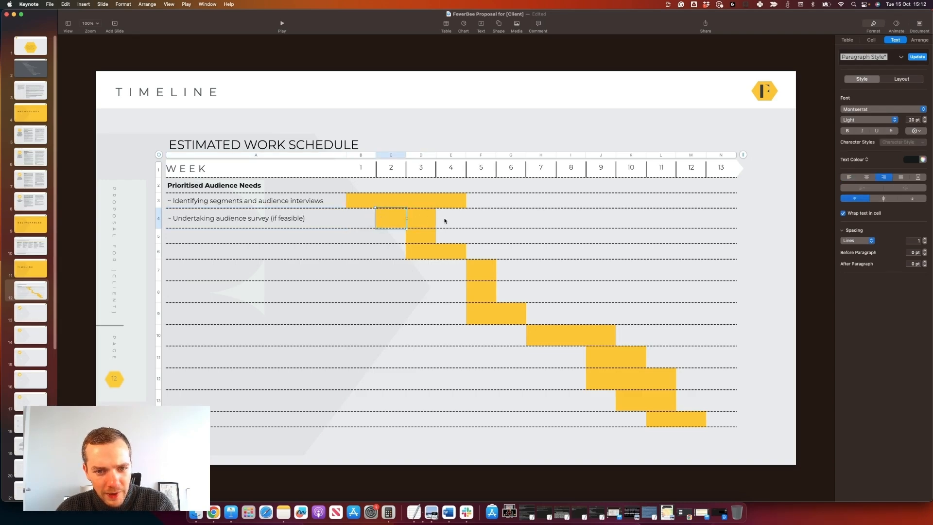
{"action": "left_click", "coordinate": [423, 219]}
{"action": "left_click", "coordinate": [456, 240]}
{"action": "left_click", "coordinate": [425, 239]}
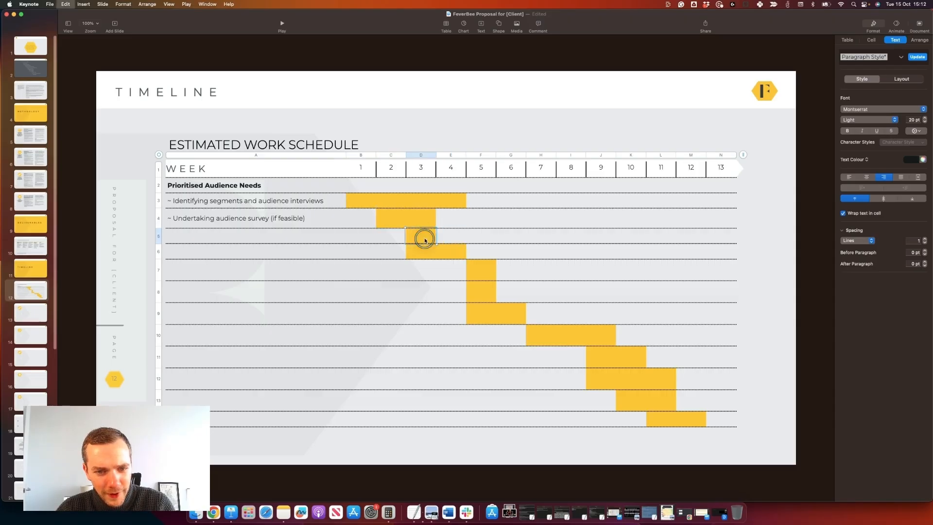
{"action": "key", "text": "super+v"}
Step: Add the sub-item "~ User experience research" from the audience needs methodology and shade its weeks 2 to 4 yellow
{"action": "left_click", "coordinate": [31, 135]}
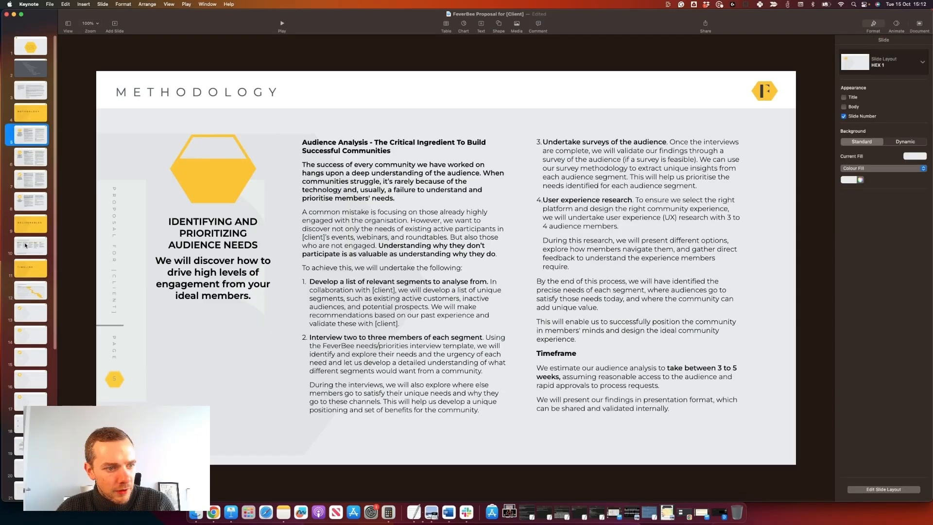
{"action": "left_click", "coordinate": [37, 291]}
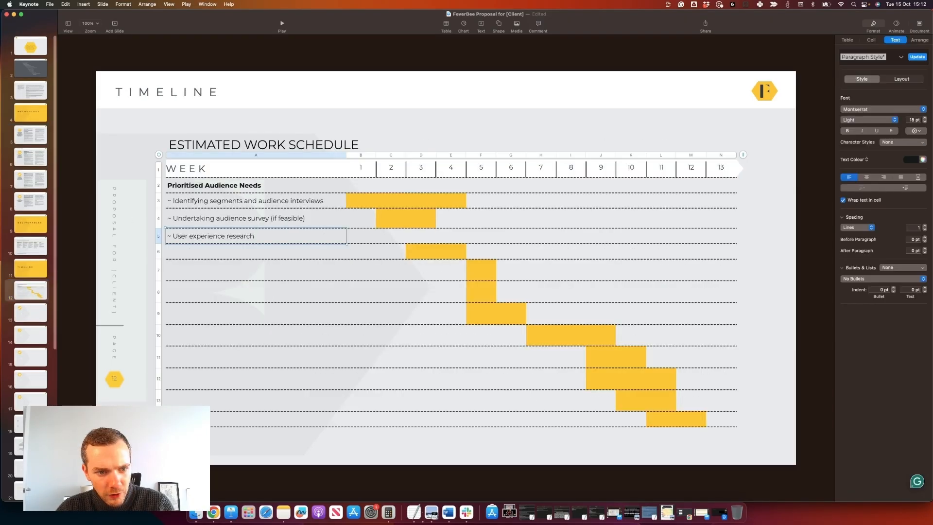
{"action": "left_click", "coordinate": [391, 222]}
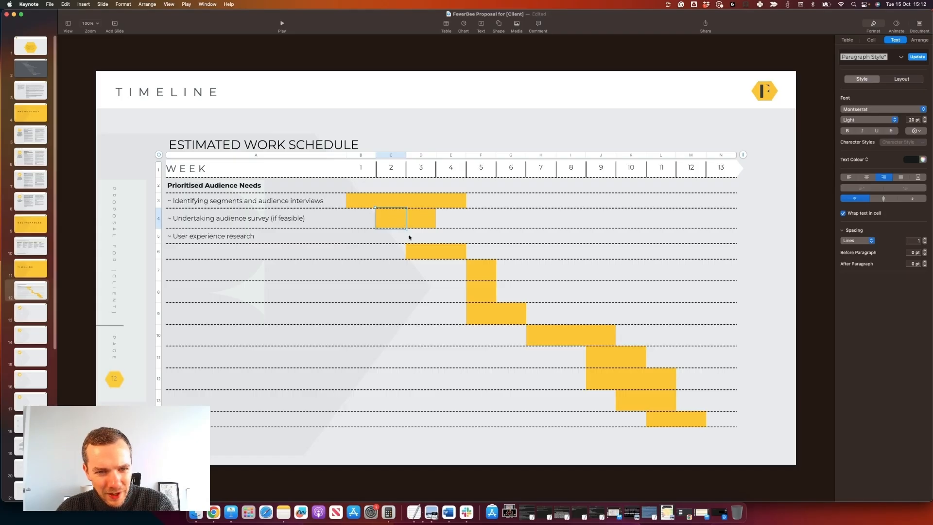
{"action": "left_click", "coordinate": [391, 238]}
{"action": "key", "text": "super+v"}
{"action": "left_click", "coordinate": [425, 240]}
{"action": "key", "text": "super+v"}
{"action": "left_click", "coordinate": [448, 239]}
{"action": "key", "text": "super+v"}
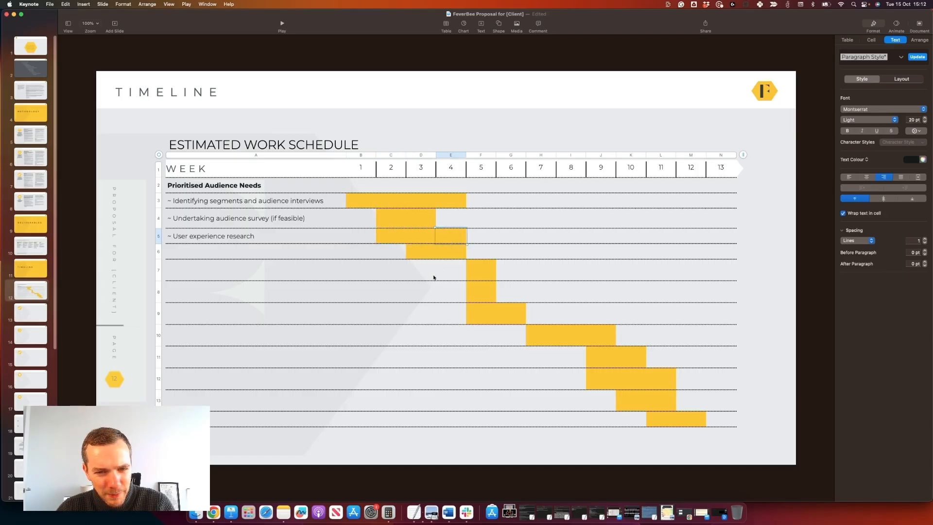
Step: Remove the yellow fill from weeks 3 and 4 in the empty row below User experience research
{"action": "left_click", "coordinate": [393, 280]}
{"action": "left_click", "coordinate": [426, 253]}
{"action": "key", "text": "Delete"}
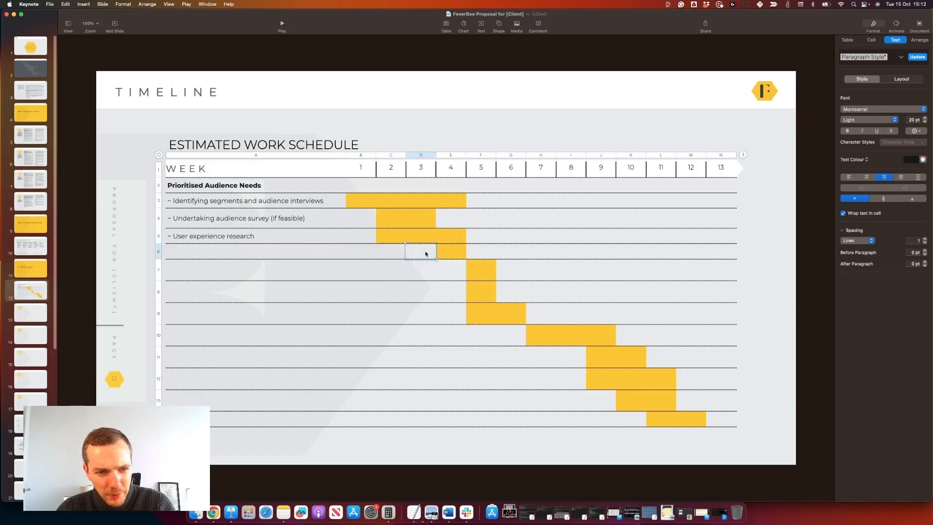
{"action": "left_click", "coordinate": [456, 253]}
{"action": "key", "text": "Delete"}
{"action": "left_click", "coordinate": [484, 252]}
Step: Retitle the first heading "Deliverable: Prioritised Audience Needs" and add the bold heading "Deliverable: Community Strategy" below User experience research, following the deliverables slide
{"action": "left_click", "coordinate": [249, 252]}
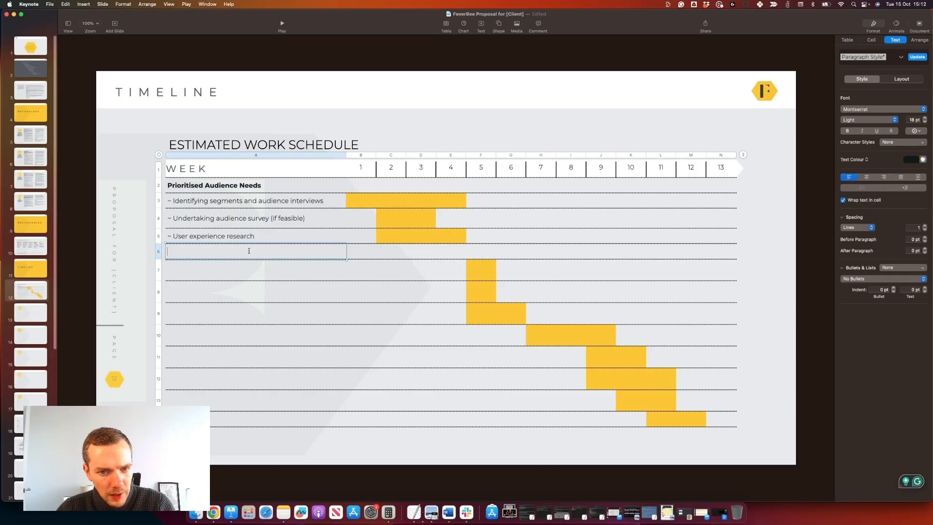
{"action": "type", "text": "Deliverable: Prioritised Audience Needs"}
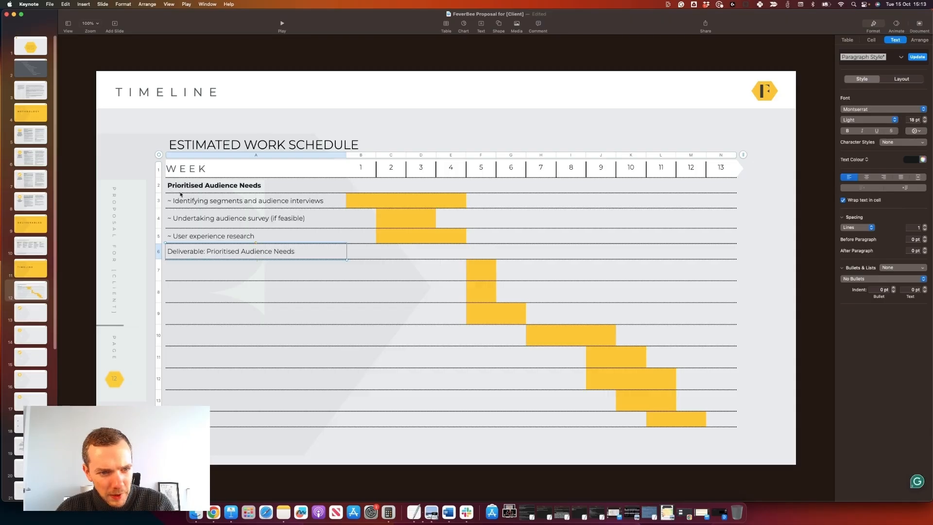
{"action": "left_click", "coordinate": [176, 187]}
{"action": "type", "text": "Deliverable: Prioritised Audience Needs"}
{"action": "left_click", "coordinate": [176, 250]}
{"action": "key", "text": "Delete"}
{"action": "left_click", "coordinate": [30, 245]}
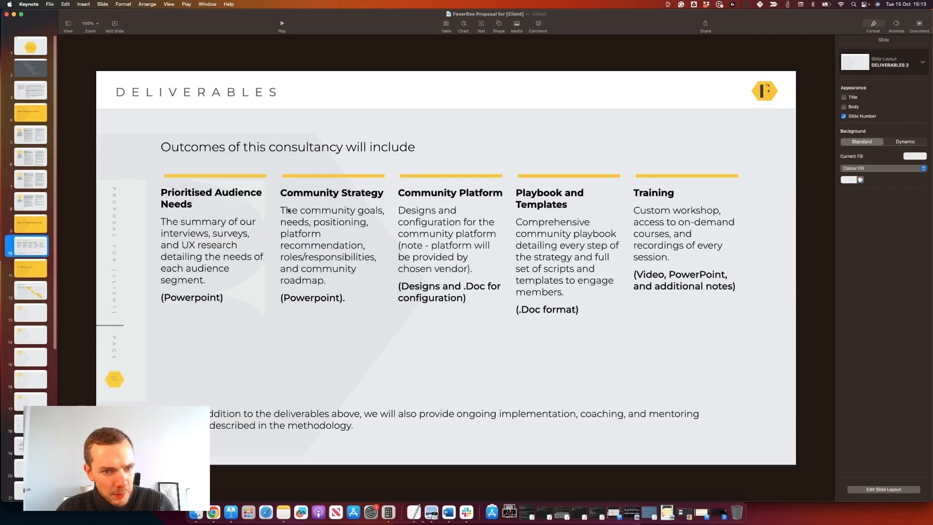
{"action": "left_click", "coordinate": [29, 294]}
{"action": "left_click", "coordinate": [204, 186]}
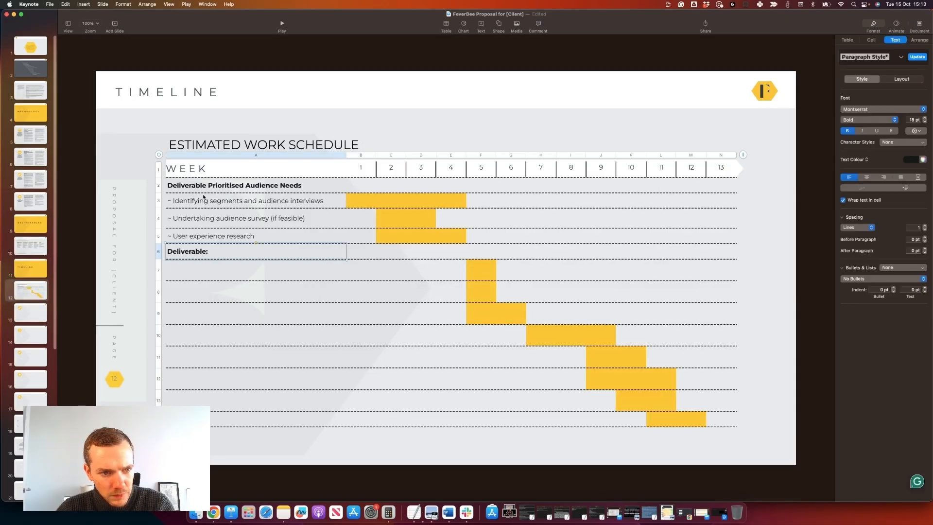
{"action": "left_click", "coordinate": [204, 187]}
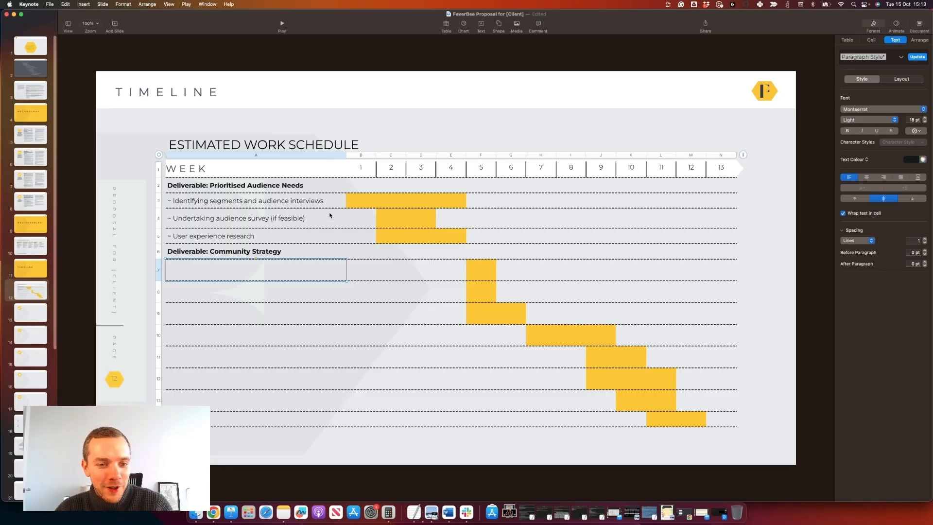
Step: Enter "~ Setting community goals (incl. workshop)" as the first Community Strategy sub-item, based on the strategy methodology slide
{"action": "left_click", "coordinate": [188, 269]}
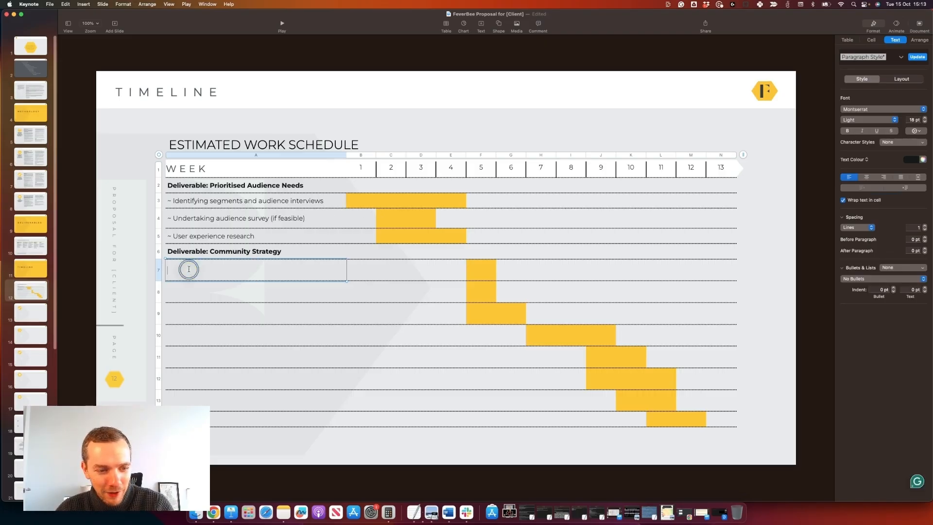
{"action": "type", "text": "~"}
{"action": "left_click", "coordinate": [36, 157]}
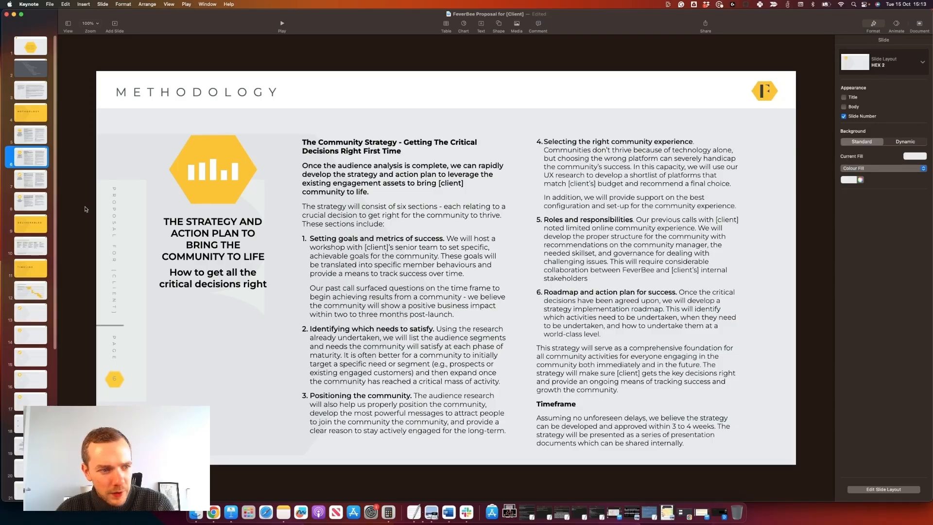
{"action": "left_click", "coordinate": [31, 243]}
{"action": "left_click", "coordinate": [31, 290]}
{"action": "left_click", "coordinate": [222, 271]}
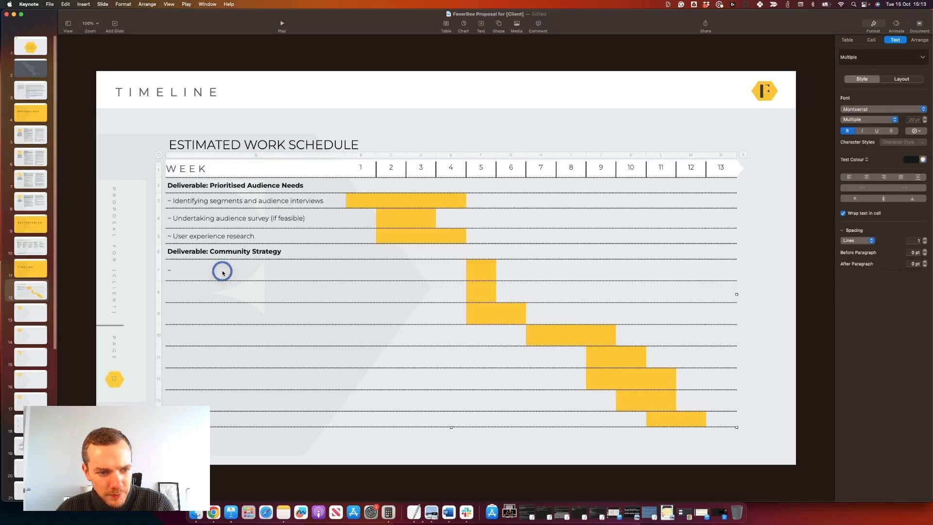
{"action": "left_click", "coordinate": [222, 270]}
{"action": "type", "text": "Setting comm"}
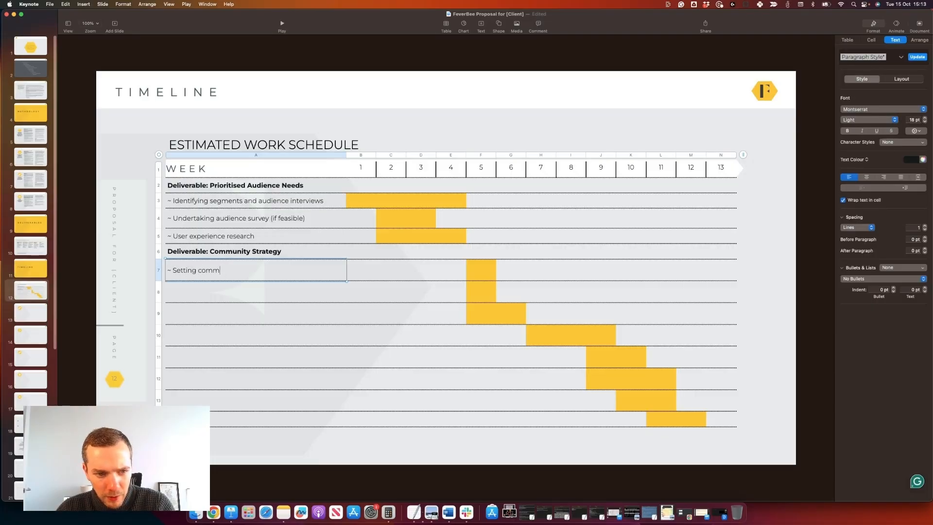
{"action": "type", "text": "unity goals (incl. w"}
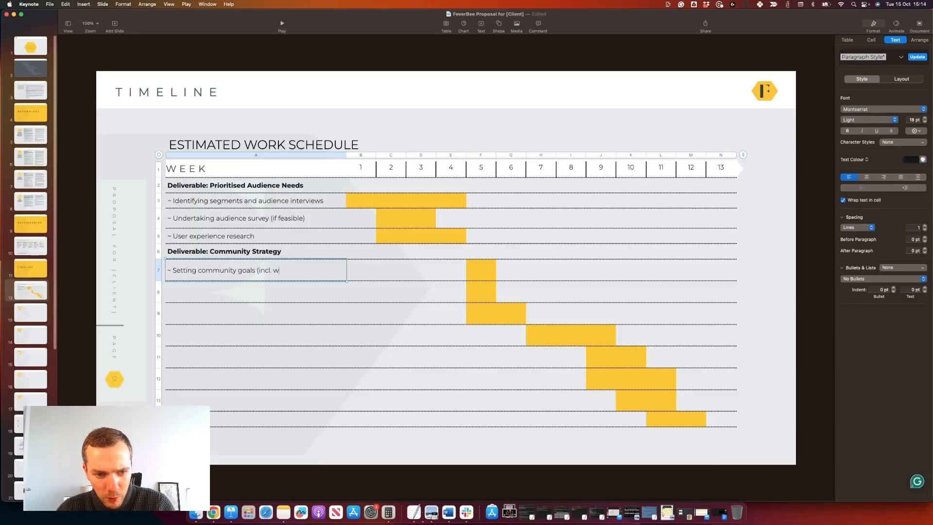
{"action": "type", "text": "orkshop)"}
Step: Shade weeks 2 and 3 yellow in the Setting community goals row using a copied yellow cell
{"action": "left_click", "coordinate": [360, 269]}
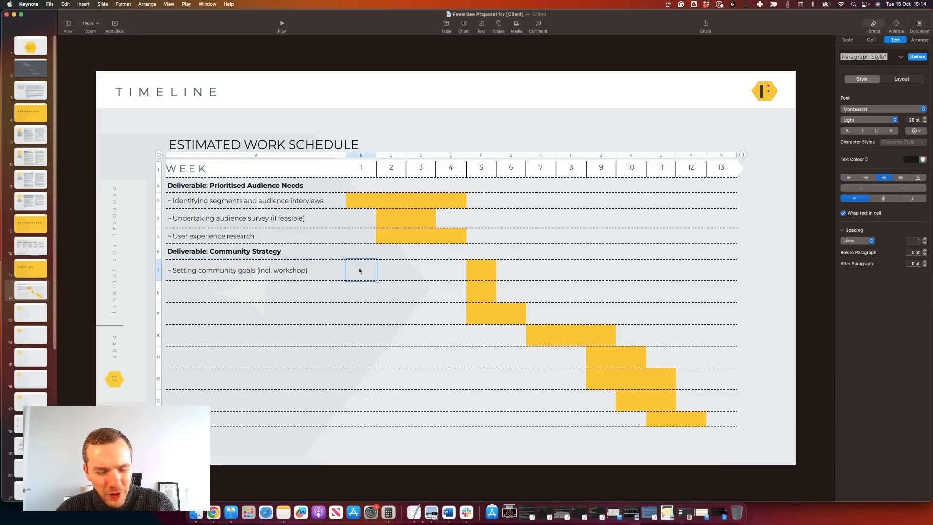
{"action": "left_click", "coordinate": [288, 272]}
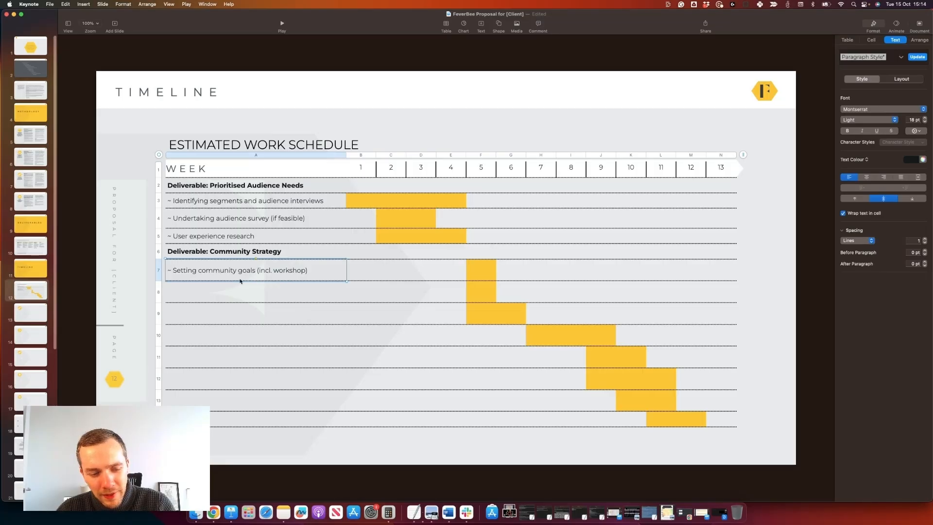
{"action": "left_click", "coordinate": [392, 201]}
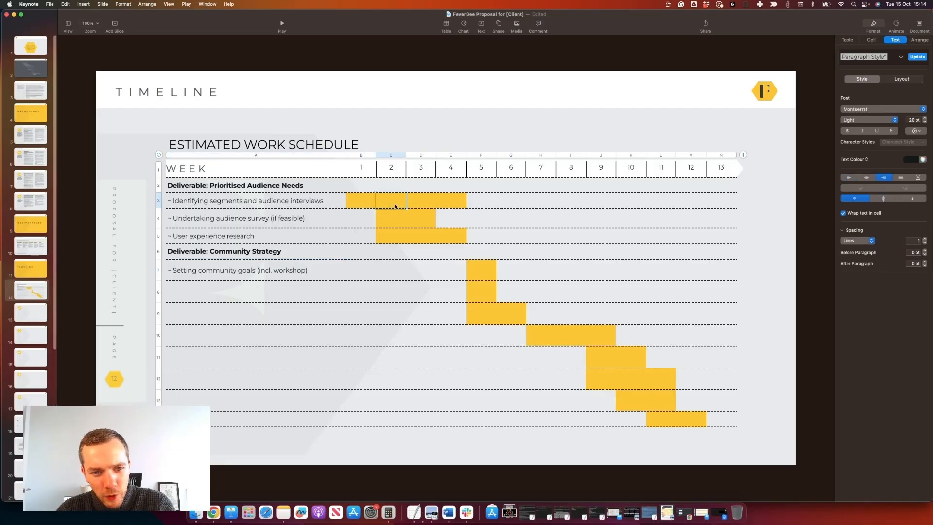
{"action": "left_click", "coordinate": [417, 274]}
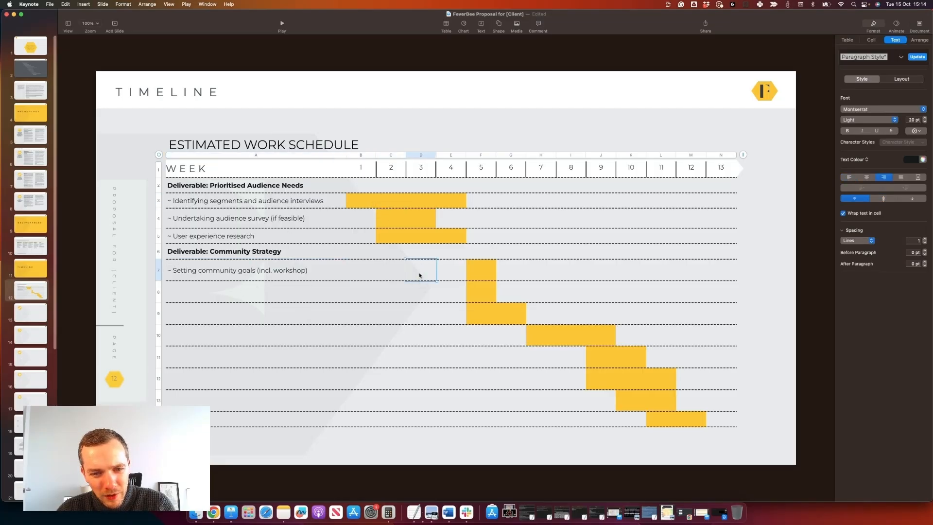
{"action": "key", "text": "super+v"}
{"action": "left_click", "coordinate": [384, 275]}
{"action": "key", "text": "super+v"}
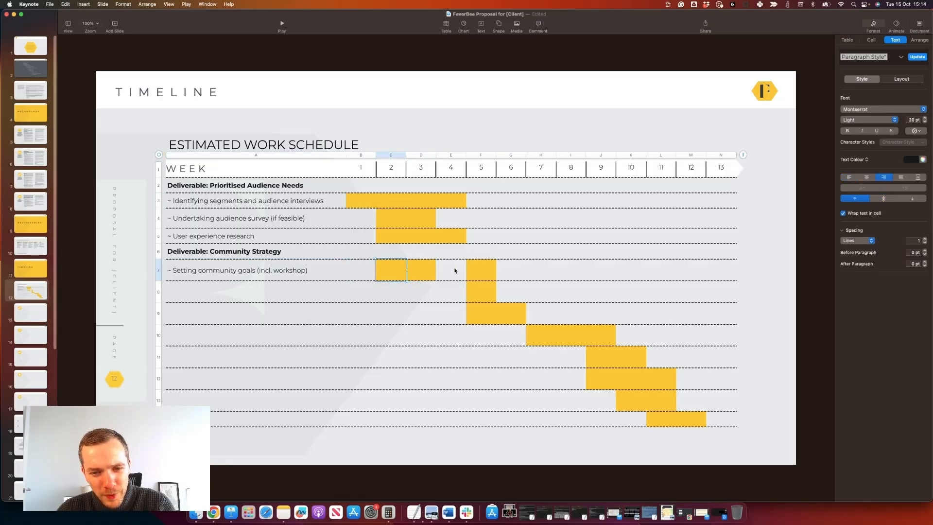
Step: Remove the yellow fill from week 5 in the Setting community goals row and in the empty row below it
{"action": "left_click", "coordinate": [481, 271]}
{"action": "key", "text": "Delete"}
{"action": "left_click", "coordinate": [468, 292]}
{"action": "key", "text": "Delete"}
Step: Enter "~ Establishing community roles and responsibilities" as the second Community Strategy sub-item, based on the strategy methodology slide
{"action": "double_click", "coordinate": [233, 288]}
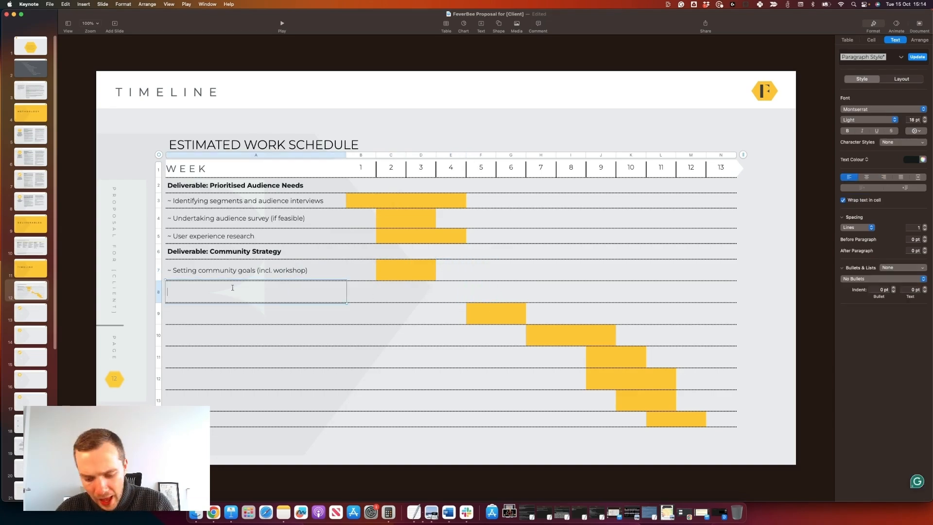
{"action": "type", "text": "~"}
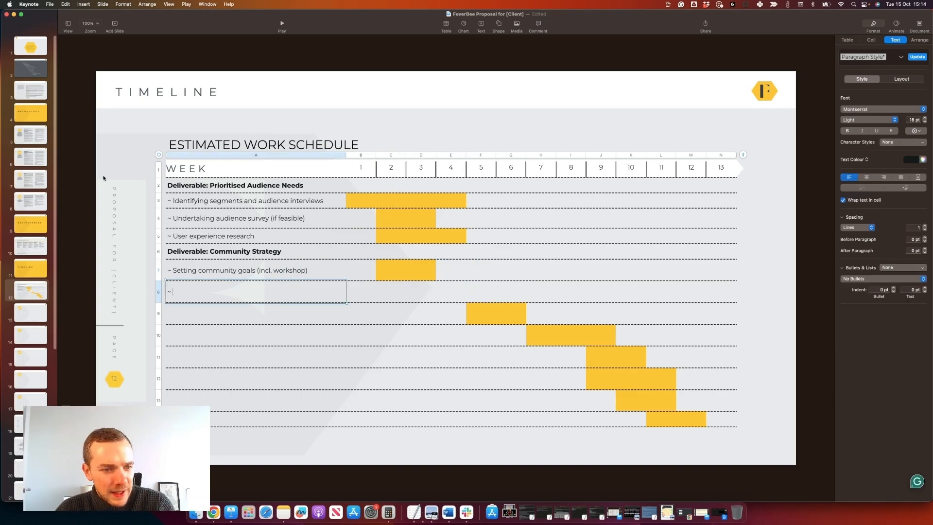
{"action": "left_click", "coordinate": [22, 257]}
{"action": "left_click", "coordinate": [30, 156]}
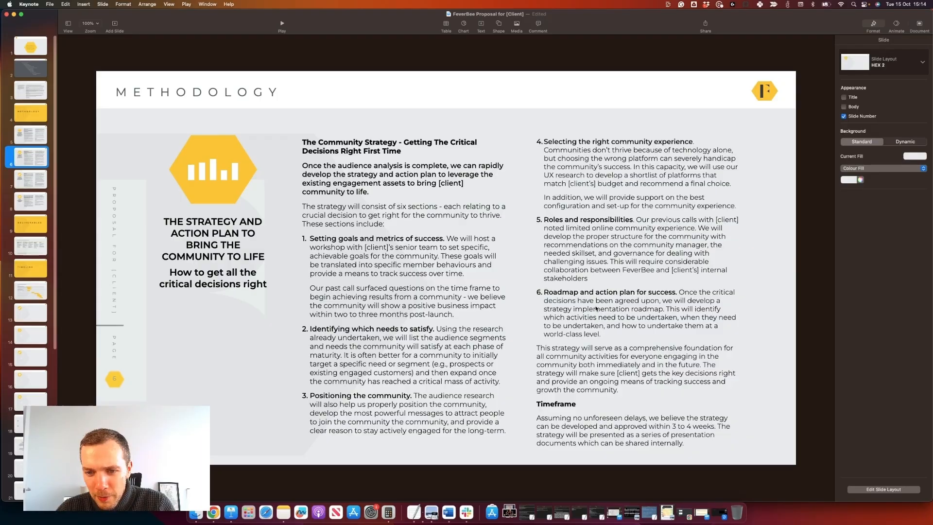
{"action": "left_click", "coordinate": [33, 295]}
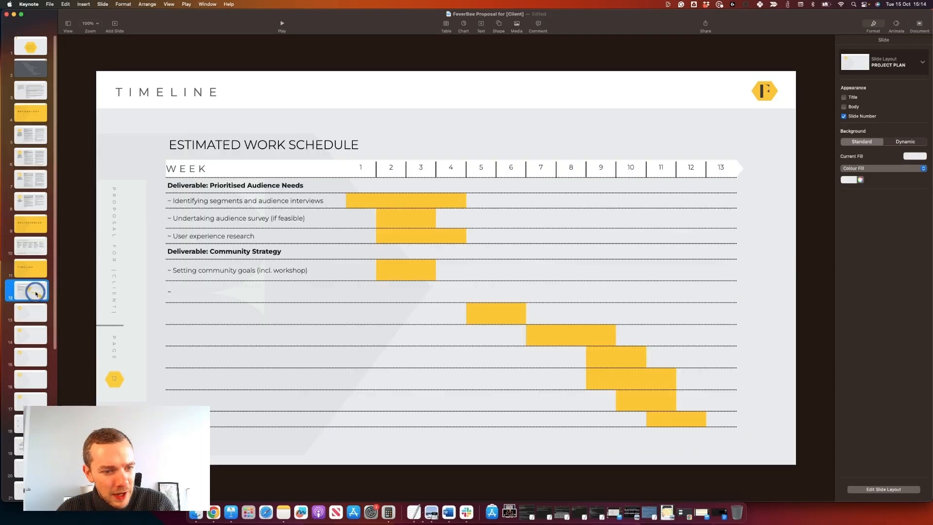
{"action": "left_click", "coordinate": [235, 291]}
{"action": "type", "text": "~ Establishing community rolesand"}
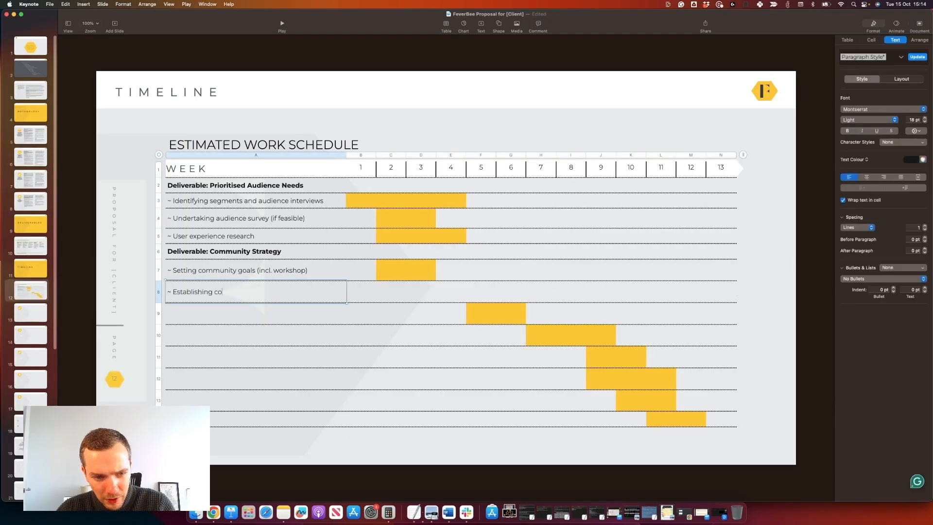
{"action": "key", "text": "BackSpace"}
{"action": "key", "text": "BackSpace"}
{"action": "key", "text": "BackSpace"}
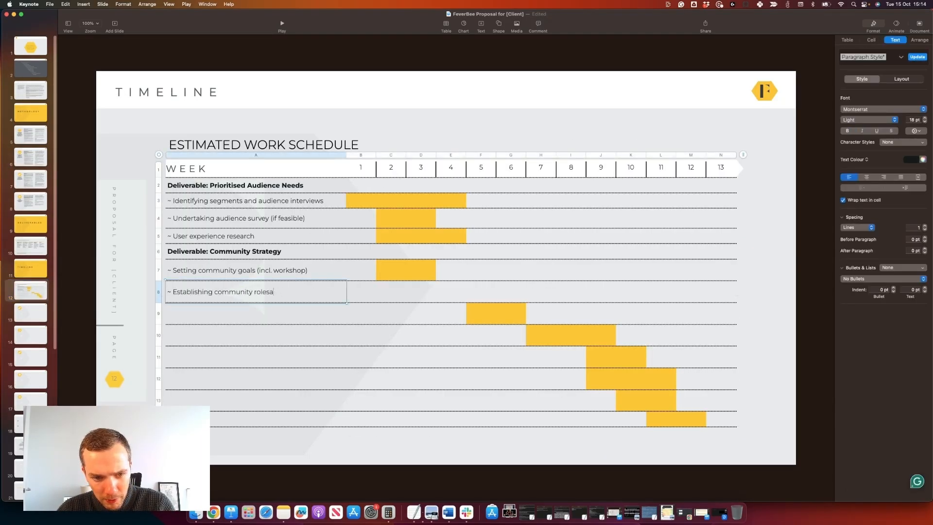
{"action": "key", "text": "BackSpace"}
{"action": "type", "text": "and responsibilities"}
Step: Shade weeks 3 and 4 yellow in the Establishing community roles and responsibilities row using a copied yellow cell
{"action": "left_click", "coordinate": [391, 294]}
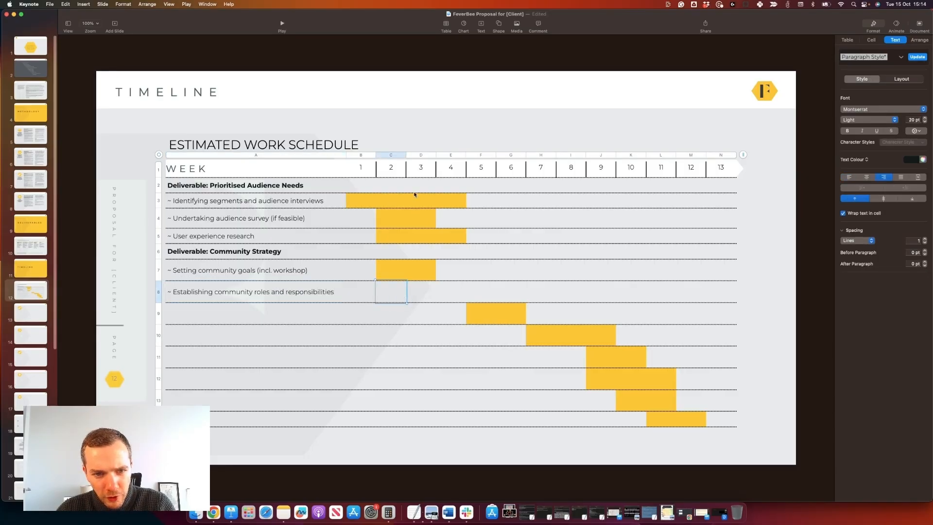
{"action": "left_click", "coordinate": [420, 271]}
{"action": "key", "text": "super+c"}
{"action": "left_click", "coordinate": [421, 293]}
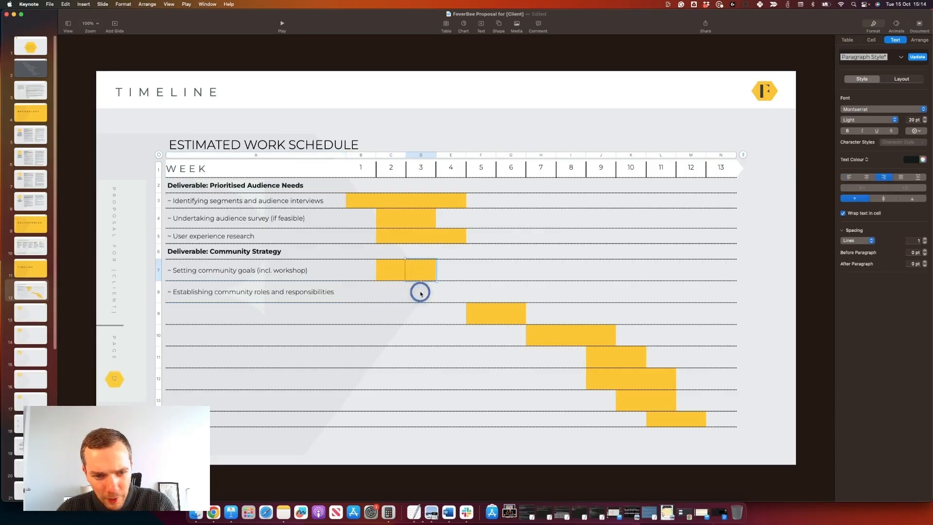
{"action": "key", "text": "super+v"}
{"action": "left_click", "coordinate": [446, 292]}
{"action": "key", "text": "super+v"}
Step: Enter "~ Community positioning and benefits" as the third Community Strategy sub-item and clear the template's yellow bar from that row
{"action": "left_click", "coordinate": [419, 320]}
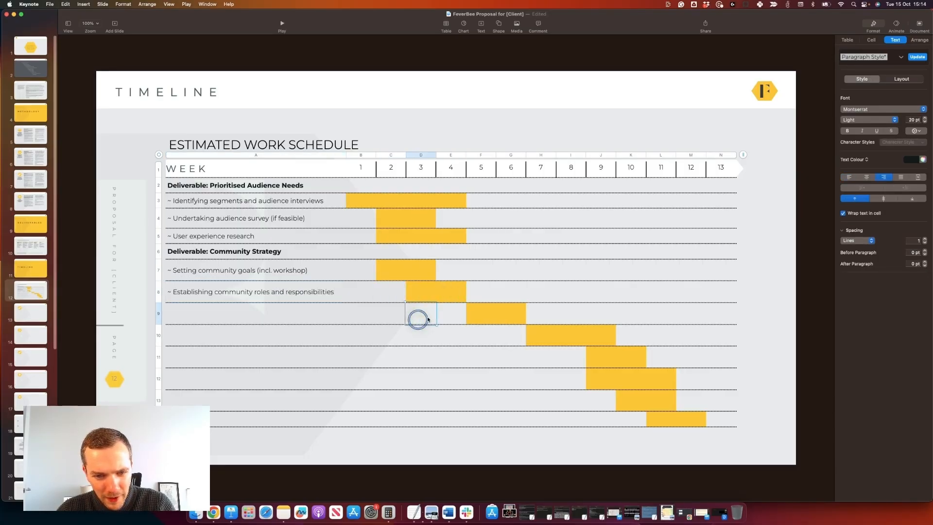
{"action": "double_click", "coordinate": [187, 316]}
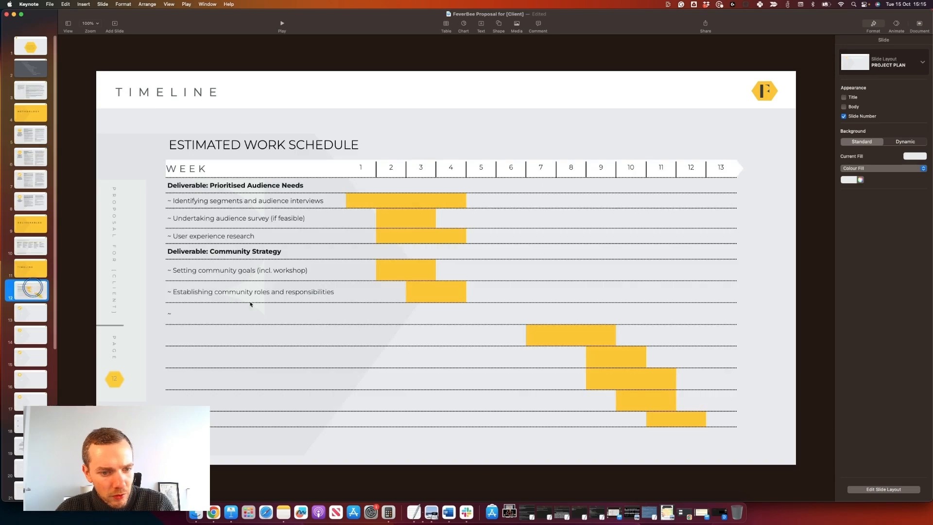
{"action": "type", "text": "ty positioning and benefits"}
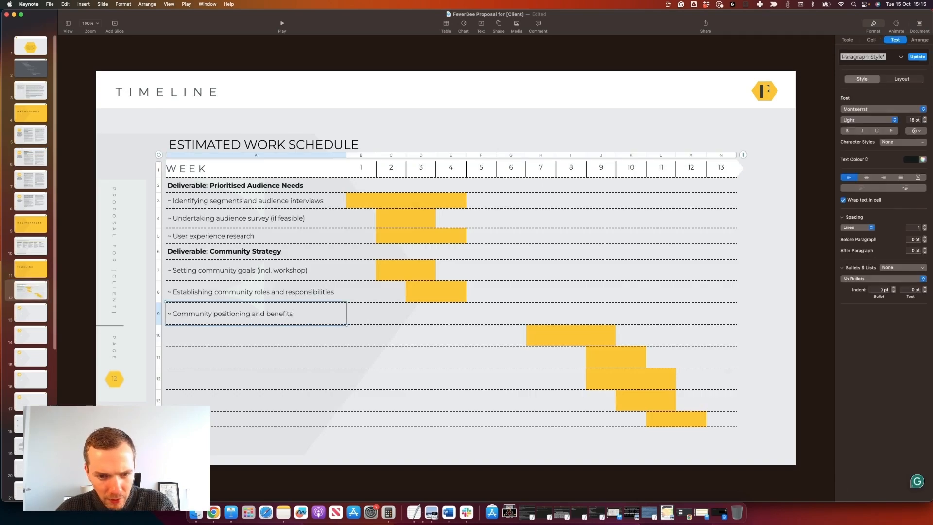
Step: Shade weeks 4 and 5 yellow in the Community positioning and benefits row
{"action": "left_click", "coordinate": [449, 294]}
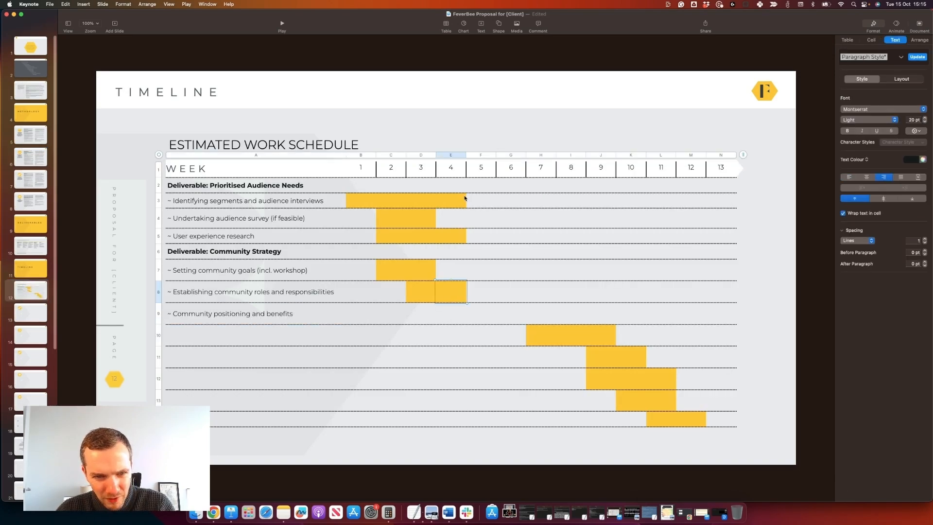
{"action": "left_click", "coordinate": [459, 317]}
{"action": "key", "text": "super+v"}
{"action": "left_click", "coordinate": [483, 317]}
{"action": "key", "text": "super+v"}
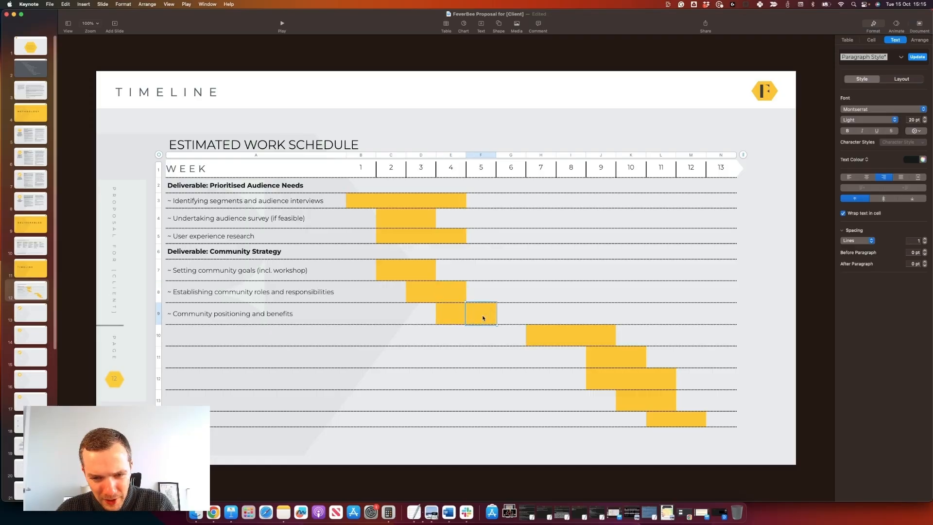
Step: Remove the yellow fill from weeks 7 to 9 in the empty row below Community positioning and benefits
{"action": "left_click", "coordinate": [480, 349]}
{"action": "left_click", "coordinate": [520, 335]}
{"action": "left_click", "coordinate": [539, 334]}
{"action": "key", "text": "super+v"}
{"action": "left_click", "coordinate": [570, 336]}
{"action": "key", "text": "super+v"}
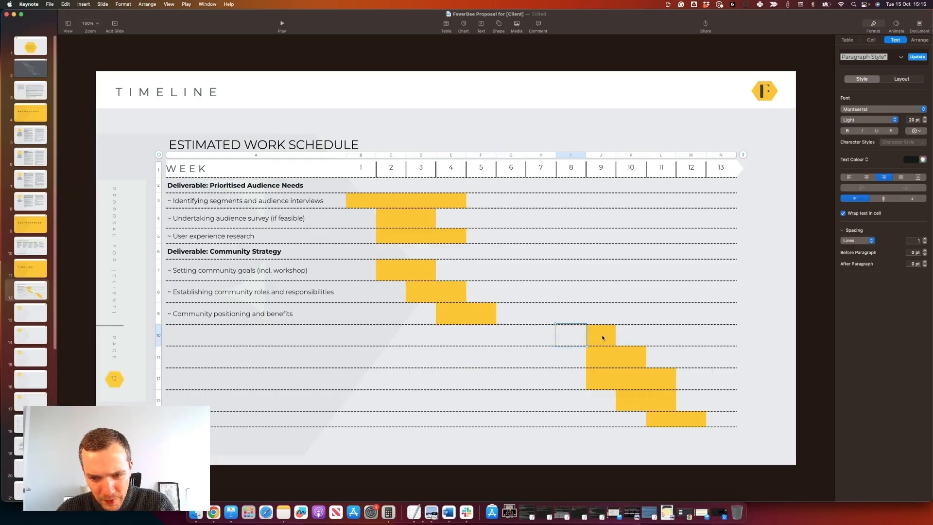
{"action": "left_click", "coordinate": [604, 337]}
{"action": "key", "text": "super+v"}
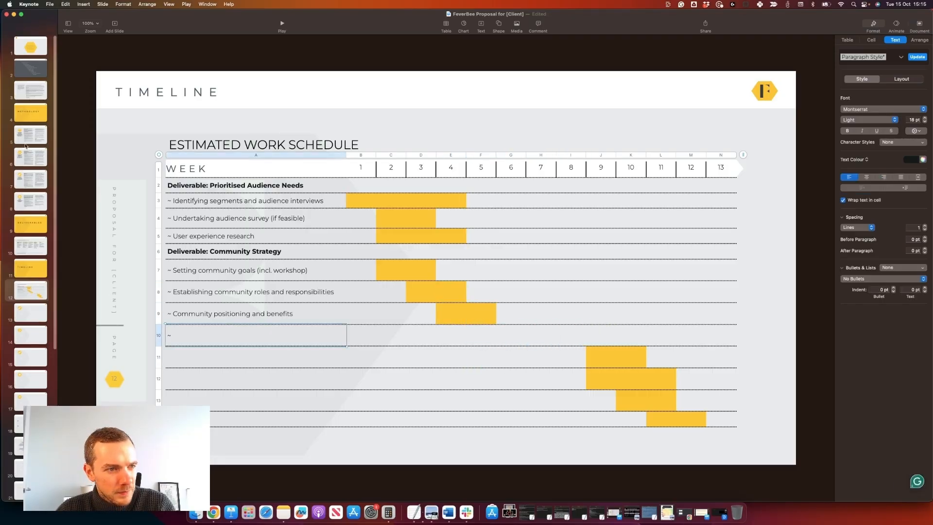
Step: Enter "~ Selecting the community experience" as the fourth Community Strategy sub-item, based on the strategy methodology slide
{"action": "left_click", "coordinate": [28, 151]}
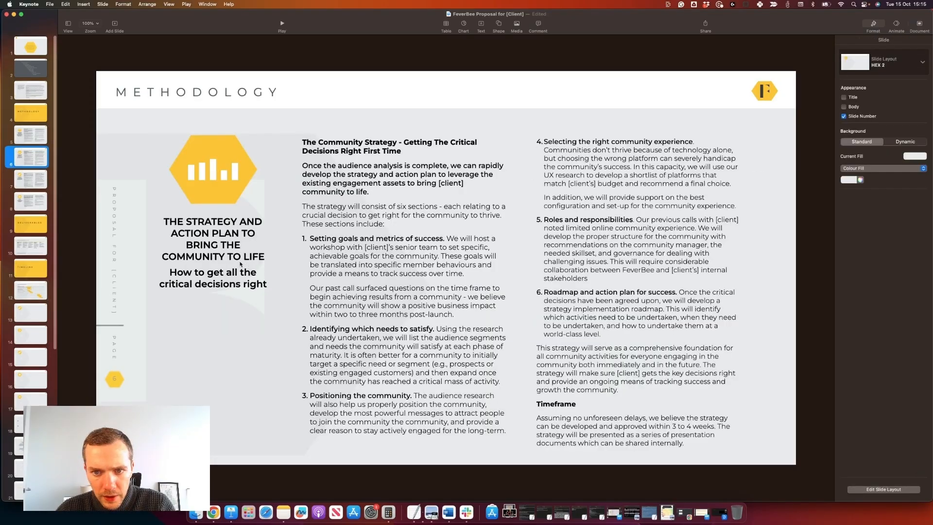
{"action": "left_click", "coordinate": [27, 294]}
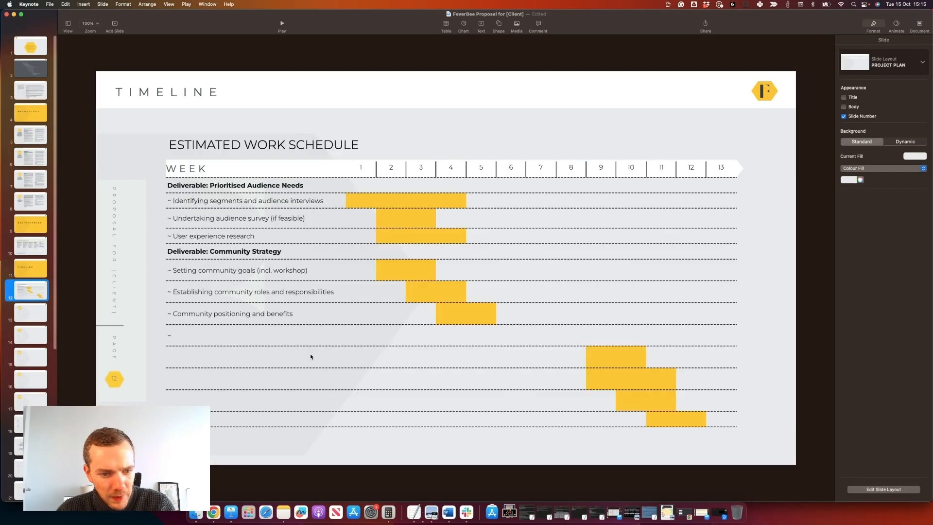
{"action": "double_click", "coordinate": [260, 336]}
{"action": "type", "text": "Sec"}
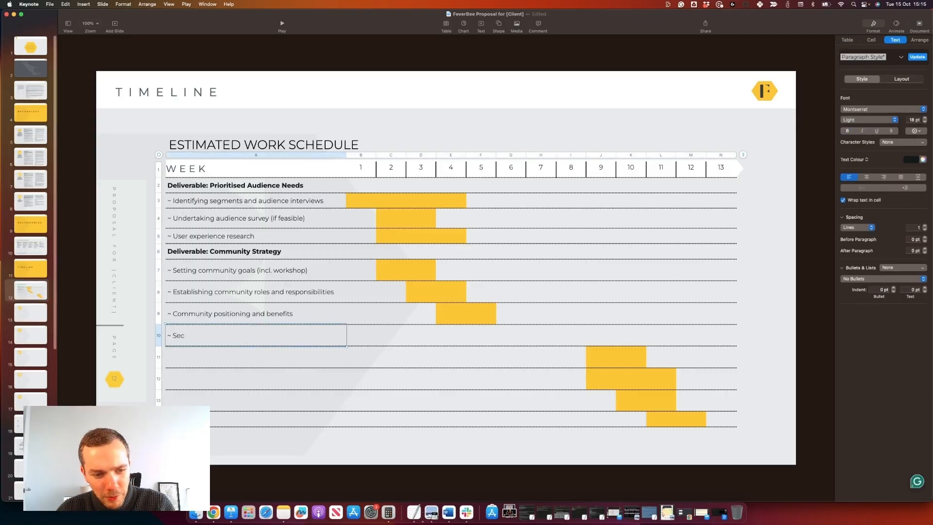
{"action": "type", "text": "lecting the community experience"}
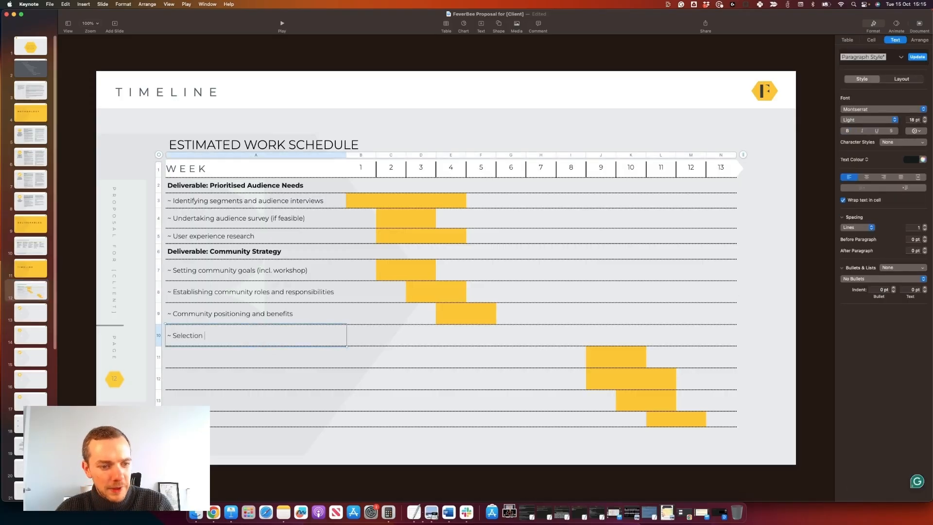
Step: Shade weeks 3 to 5 yellow in the Selecting the community experience row, undoing the extra fill in week 6
{"action": "left_click", "coordinate": [457, 321]}
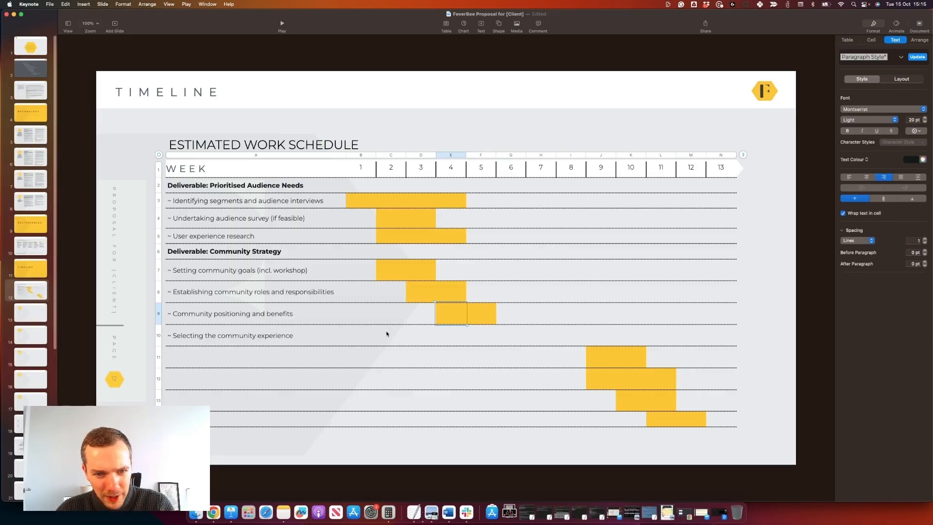
{"action": "left_click_drag", "start_coordinate": [420, 333], "coordinate": [518, 339]}
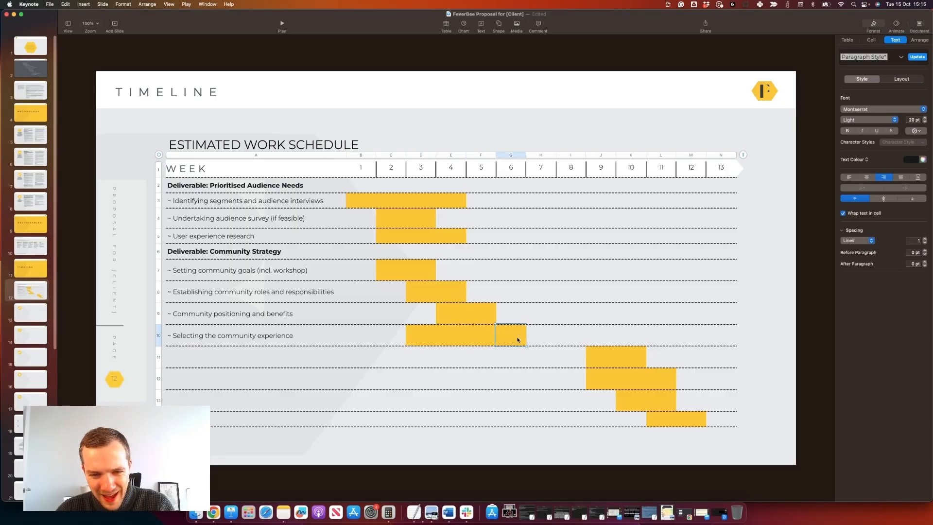
{"action": "key", "text": "super+z"}
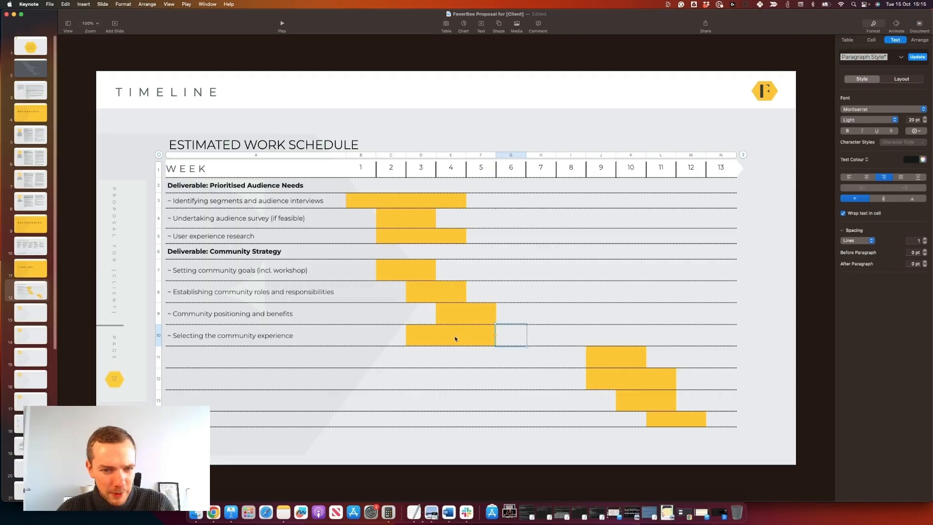
Step: Remove the yellow fill from week 3 in the Selecting the community experience row using a copied empty cell
{"action": "left_click", "coordinate": [423, 339]}
{"action": "left_click", "coordinate": [424, 201]}
{"action": "left_click", "coordinate": [423, 224]}
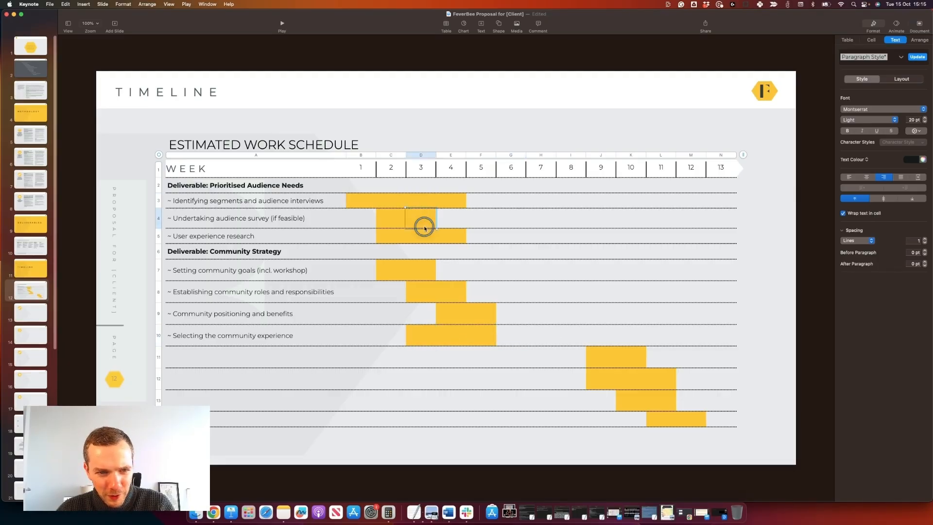
{"action": "left_click", "coordinate": [421, 237]}
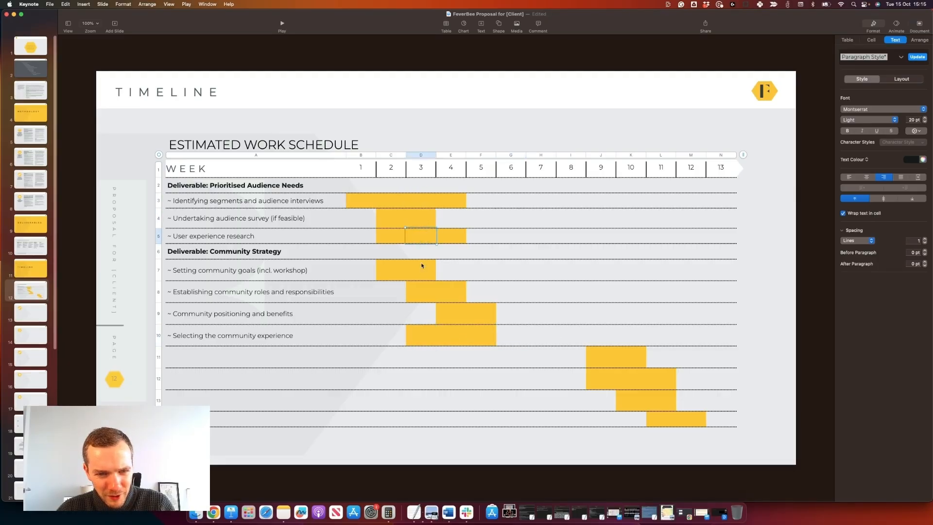
{"action": "left_click", "coordinate": [420, 275]}
{"action": "left_click", "coordinate": [423, 298]}
{"action": "left_click", "coordinate": [391, 335]}
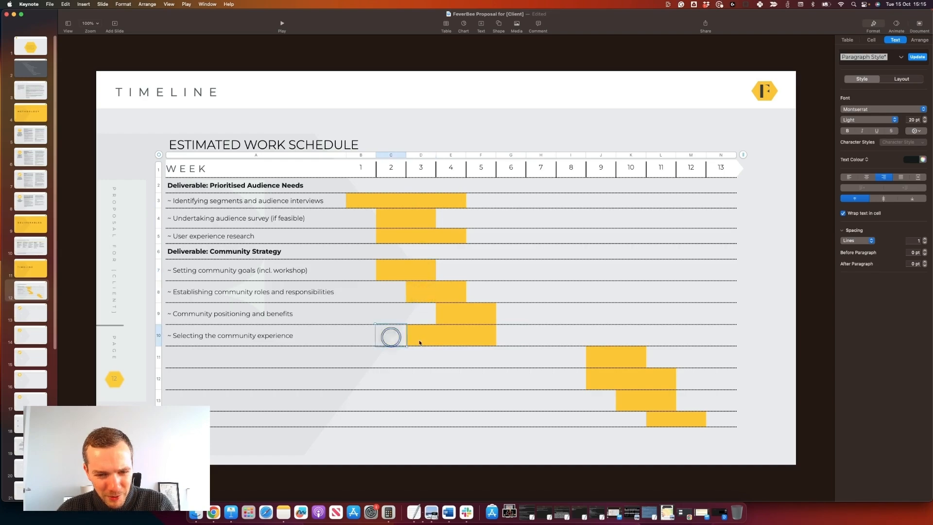
{"action": "left_click", "coordinate": [421, 342]}
{"action": "left_click", "coordinate": [385, 335]}
{"action": "key", "text": "super+c"}
{"action": "left_click", "coordinate": [424, 339]}
{"action": "key", "text": "super+v"}
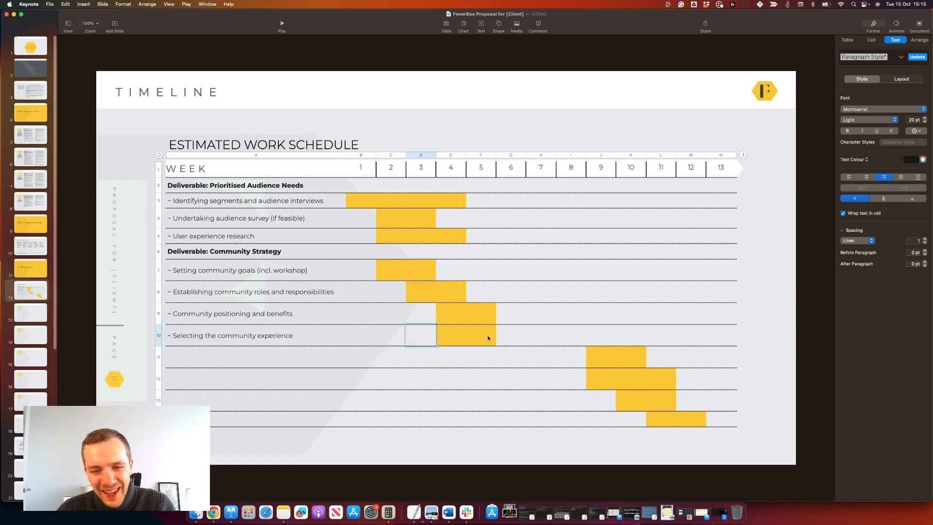
Step: Extend the yellow bar of the Selecting the community experience row into week 6
{"action": "left_click", "coordinate": [487, 338]}
{"action": "key", "text": "super+c"}
{"action": "left_click", "coordinate": [507, 338]}
{"action": "key", "text": "super+v"}
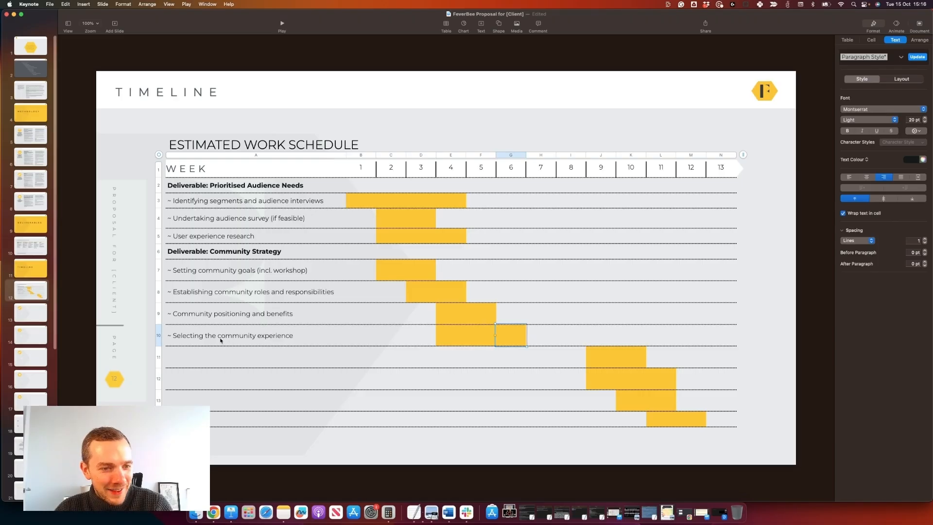
Step: Enter "~ Community roadmap and action plan" as the fifth Community Strategy sub-item, based on the strategy methodology slide
{"action": "left_click", "coordinate": [42, 182]}
{"action": "left_click", "coordinate": [38, 157]}
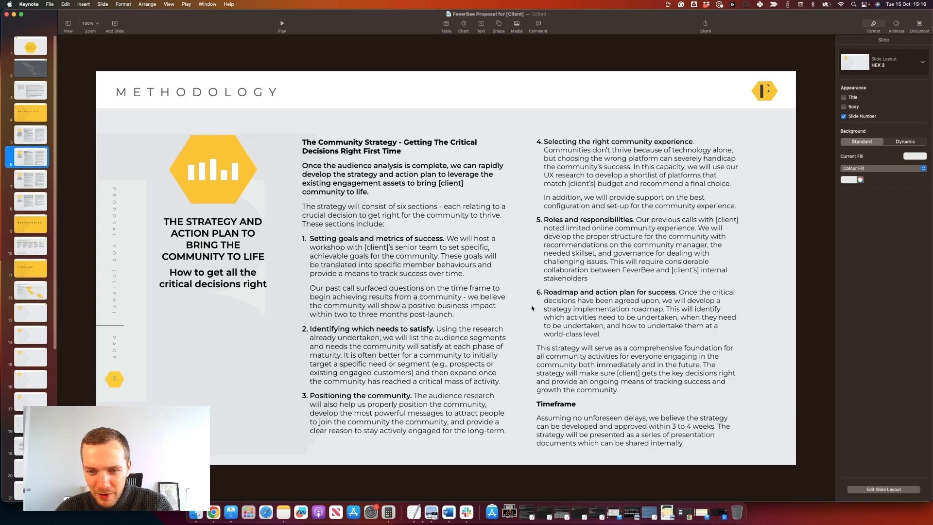
{"action": "left_click", "coordinate": [27, 246]}
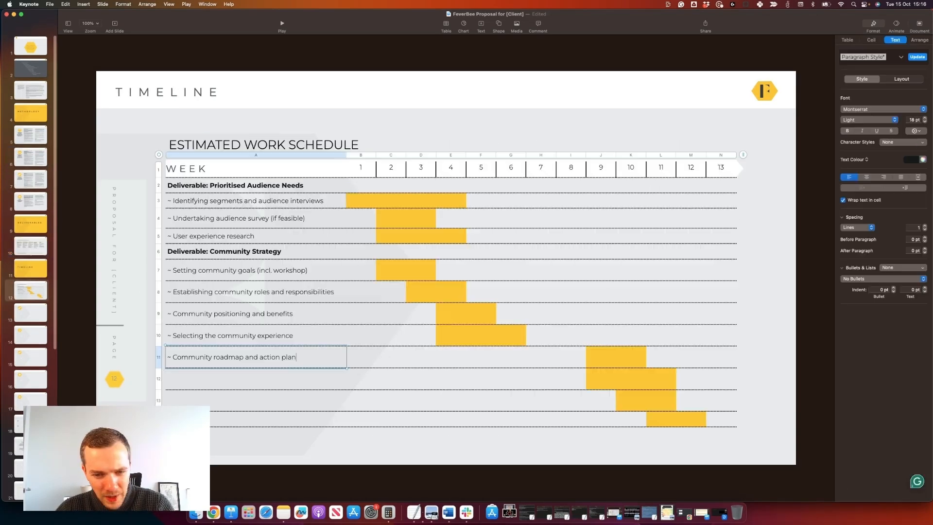
Step: Shade weeks 5 and 6 yellow in the Community roadmap and action plan row using a copied yellow cell
{"action": "left_click", "coordinate": [501, 340]}
{"action": "key", "text": "super+c"}
{"action": "left_click", "coordinate": [480, 364]}
{"action": "key", "text": "super+v"}
{"action": "left_click", "coordinate": [506, 363]}
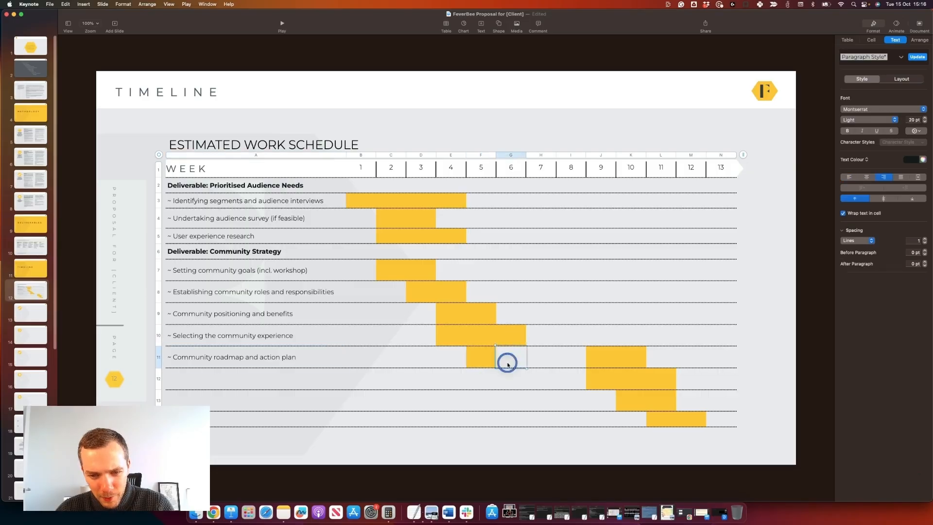
{"action": "key", "text": "super+v"}
Step: Clear the leftover yellow fill from weeks 9 and 10 in the Community roadmap row and weeks 9 to 11 in the row below
{"action": "left_click", "coordinate": [533, 321]}
{"action": "key", "text": "super+c"}
{"action": "left_click", "coordinate": [588, 339]}
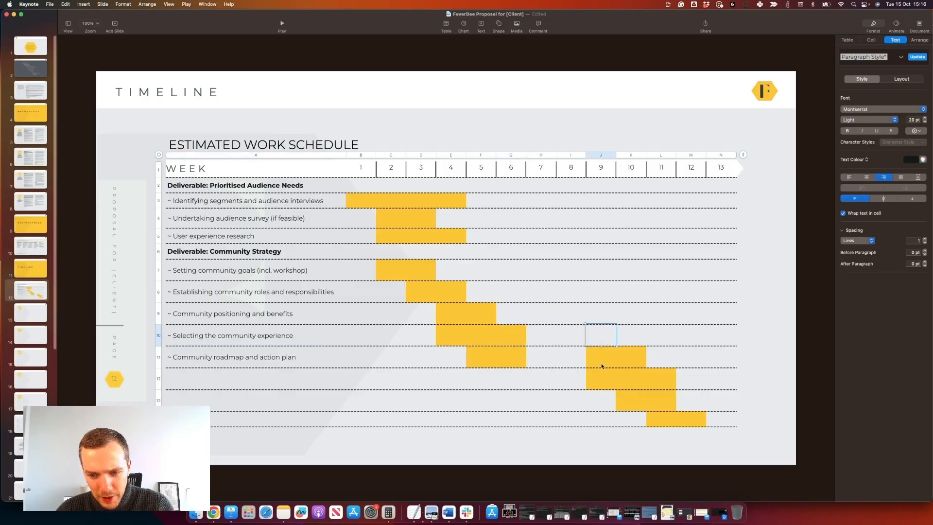
{"action": "left_click", "coordinate": [601, 362]}
Step: Remove the remaining yellow fill from weeks 10 and 11 in row 13 and weeks 11 and 12 in the last row
{"action": "left_click", "coordinate": [626, 405]}
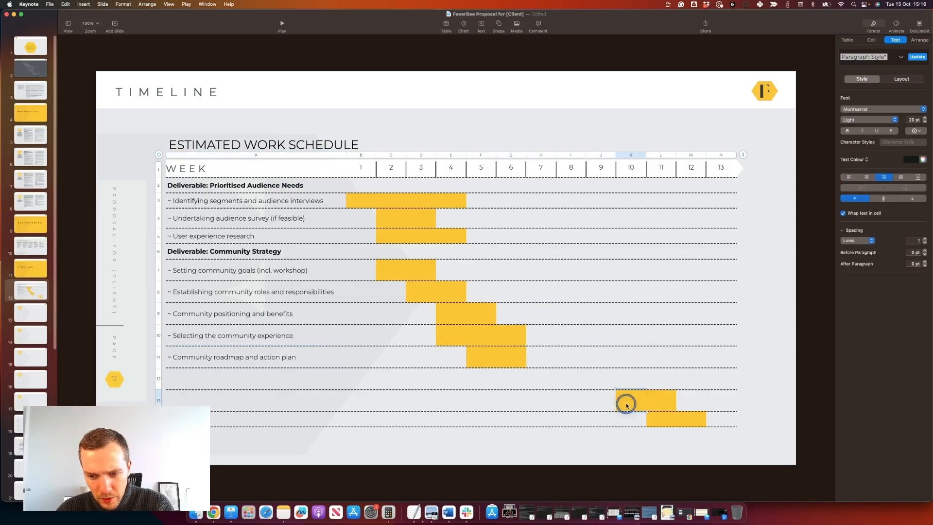
{"action": "key", "text": "Delete"}
{"action": "left_click", "coordinate": [652, 402]}
{"action": "key", "text": "Delete"}
{"action": "left_click", "coordinate": [651, 421]}
{"action": "key", "text": "Delete"}
{"action": "left_click", "coordinate": [685, 422]}
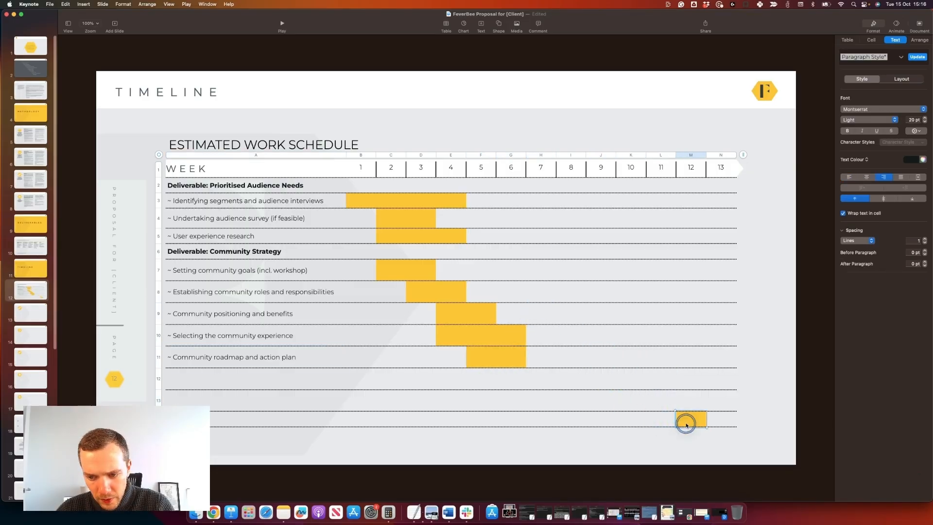
{"action": "key", "text": "Delete"}
Step: Add two empty rows at the end of the schedule table and select the table as a whole
{"action": "left_click_drag", "start_coordinate": [159, 434], "coordinate": [159, 461]}
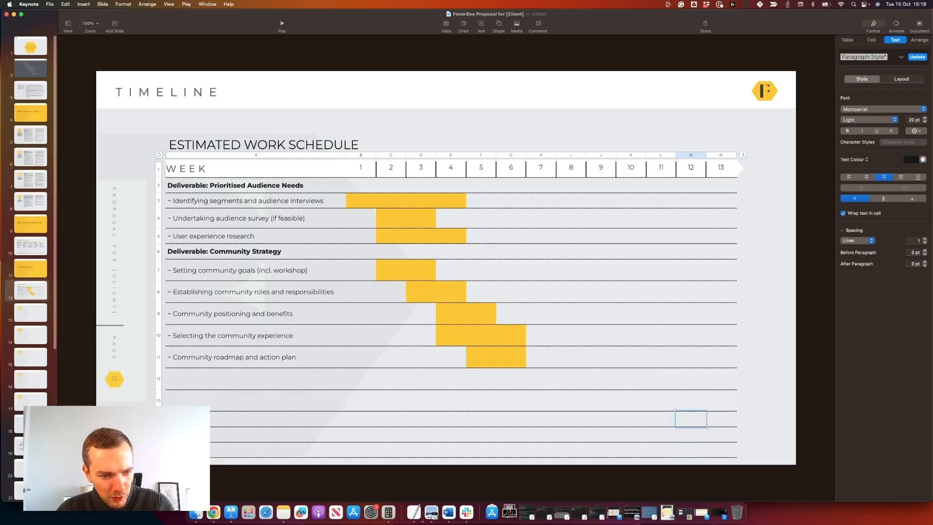
{"action": "left_click", "coordinate": [149, 120]}
{"action": "left_click", "coordinate": [367, 261]}
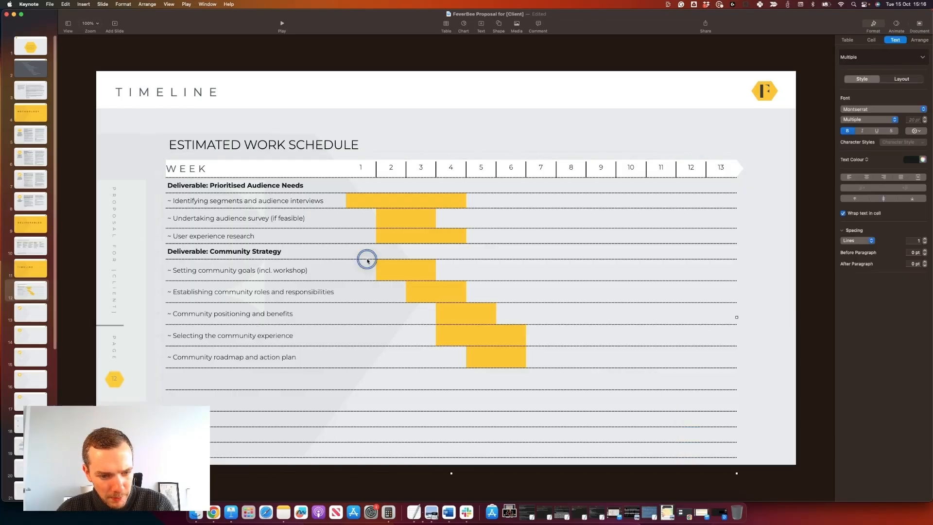
Step: Shrink the schedule table to fit on the slide and make all rows below the week header equally high
{"action": "left_click_drag", "start_coordinate": [452, 474], "coordinate": [454, 456]}
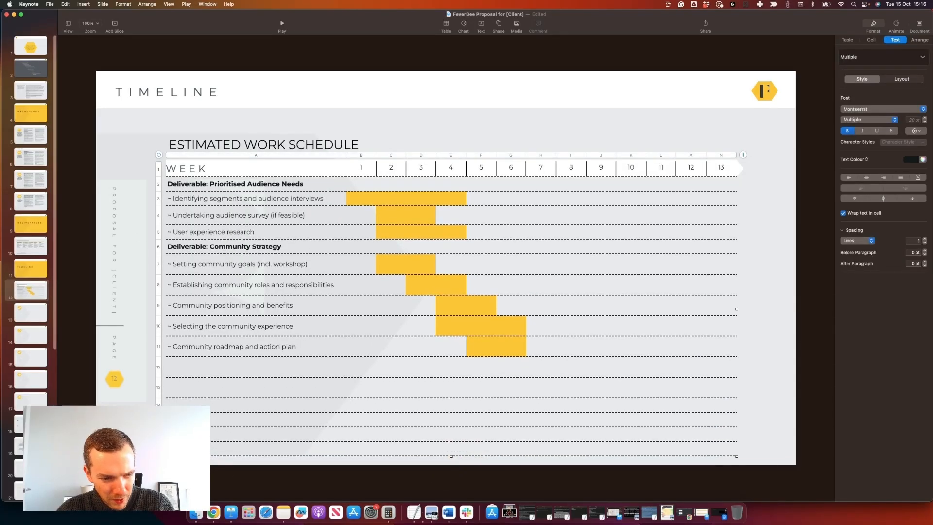
{"action": "left_click", "coordinate": [158, 449]}
{"action": "left_click", "coordinate": [159, 184], "text": "shift"}
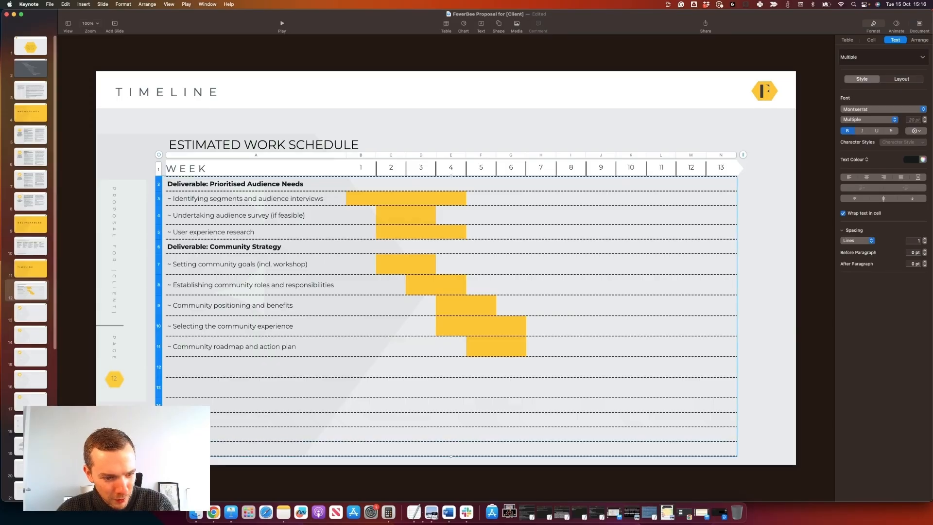
{"action": "left_click_drag", "start_coordinate": [158, 456], "coordinate": [158, 457]}
{"action": "left_click_drag", "start_coordinate": [275, 310], "coordinate": [276, 312]}
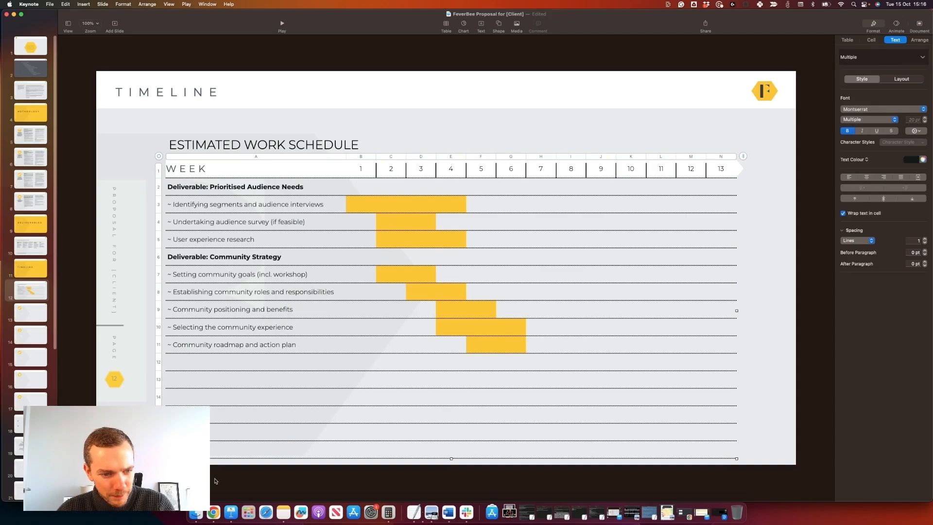
Step: Enter the heading "Deliverable: Community Platform" in row 12, taking the deliverable's name from the Deliverables slide
{"action": "left_click", "coordinate": [192, 364]}
{"action": "type", "text": "Deliverable"}
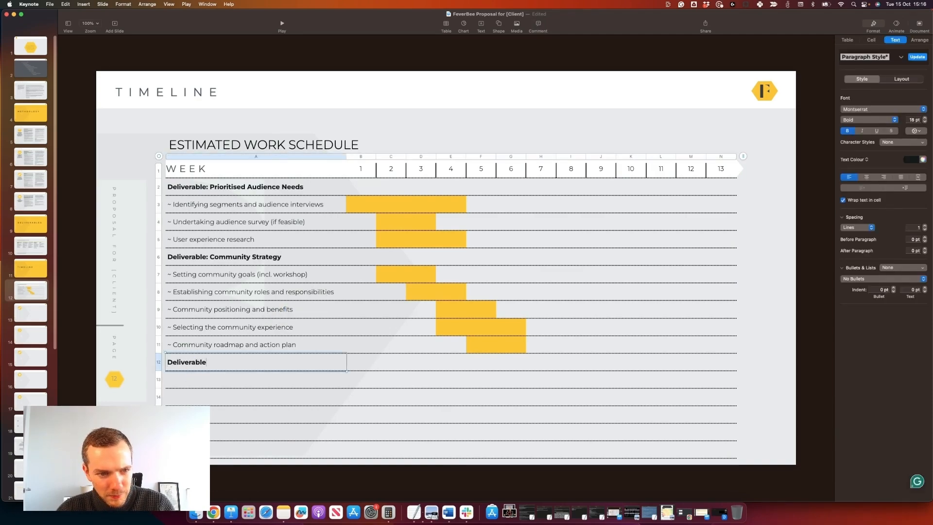
{"action": "type", "text": ":"}
{"action": "left_click", "coordinate": [31, 246]}
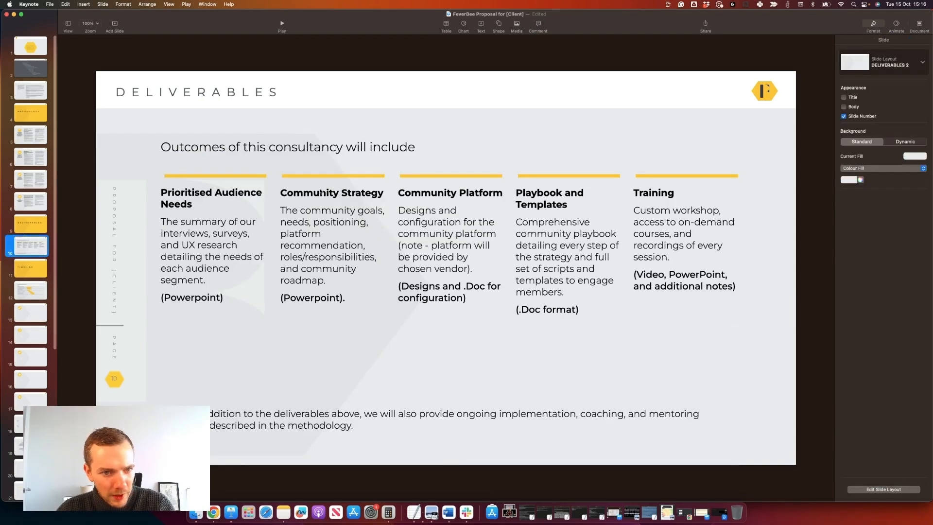
{"action": "left_click", "coordinate": [38, 294]}
{"action": "left_click", "coordinate": [240, 360]}
{"action": "type", "text": "Community Platform"}
{"action": "left_click", "coordinate": [285, 398]}
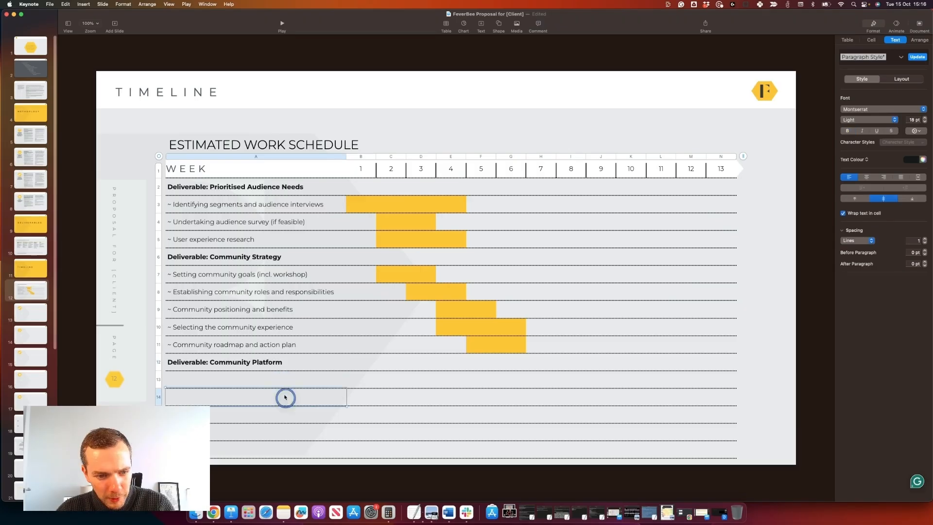
Step: Shade week 7 yellow in the empty row below the Community Platform heading using a copied yellow cell
{"action": "left_click", "coordinate": [247, 362]}
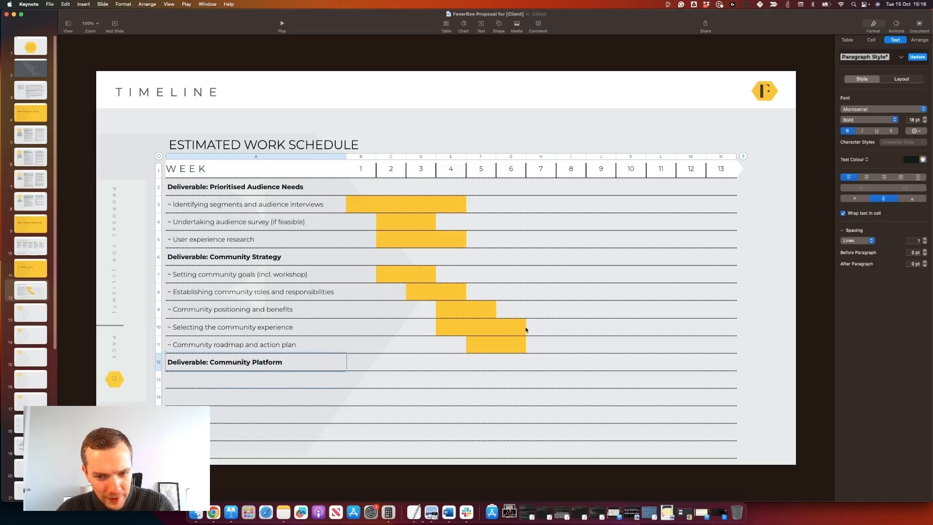
{"action": "left_click", "coordinate": [525, 329]}
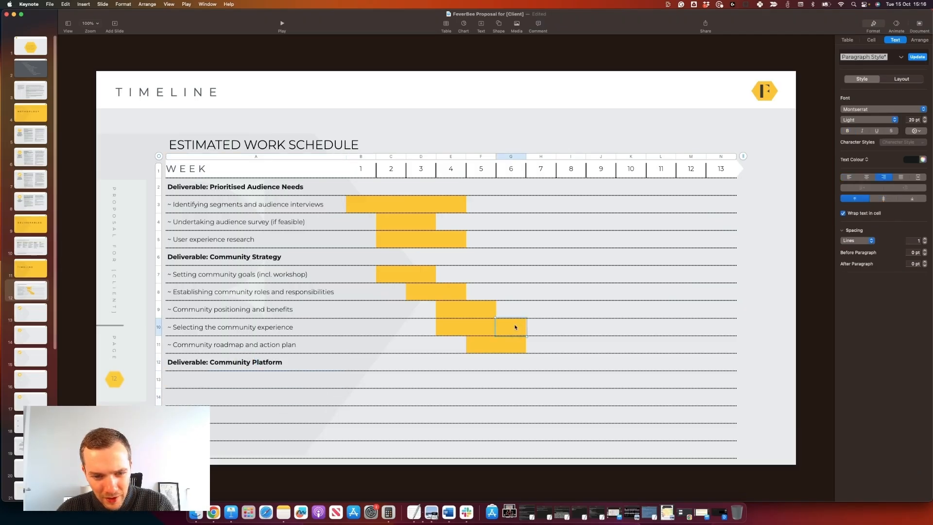
{"action": "left_click", "coordinate": [538, 379]}
{"action": "key", "text": "super+v"}
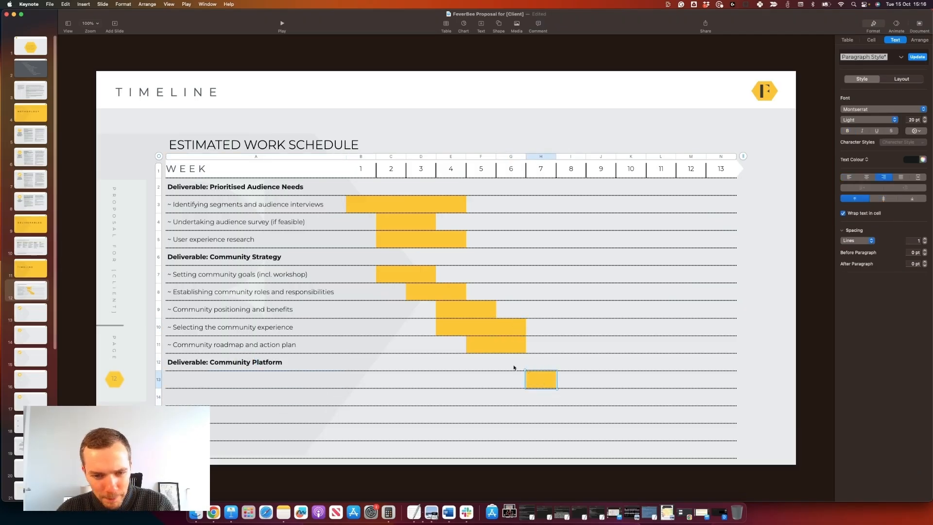
Step: Check the Implementation methodology and Deliverables slides, and enter "~ Designing the community experience" below the Community Platform heading
{"action": "left_click", "coordinate": [31, 180]}
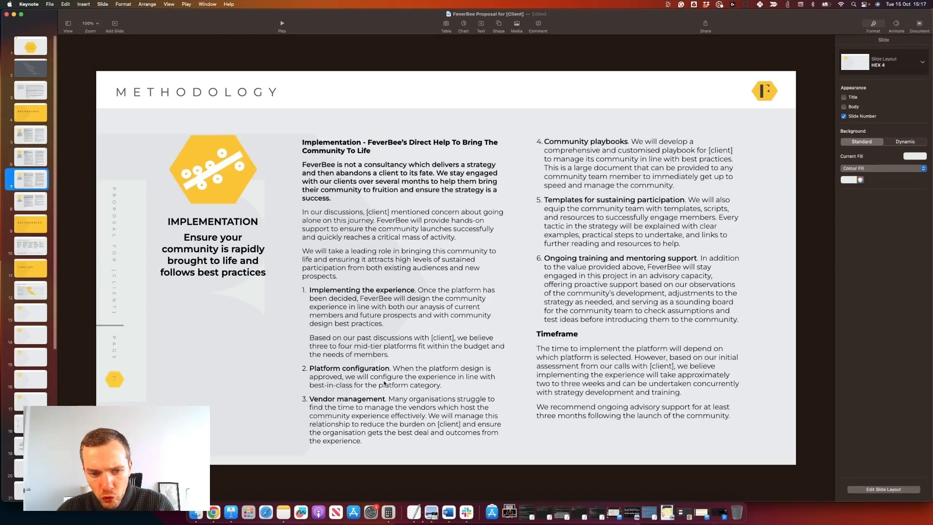
{"action": "left_click", "coordinate": [31, 247]}
{"action": "left_click", "coordinate": [31, 291]}
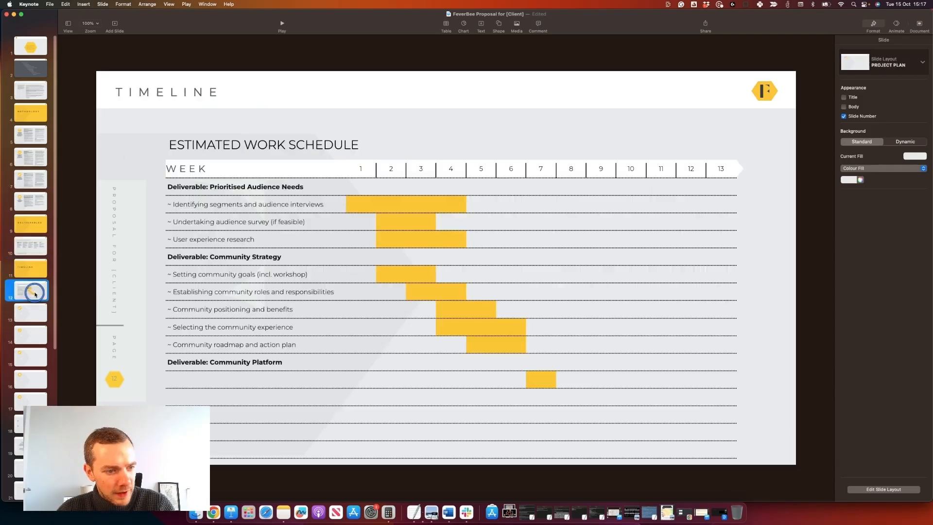
{"action": "left_click", "coordinate": [232, 379]}
{"action": "type", "text": "~ Designing the comm"}
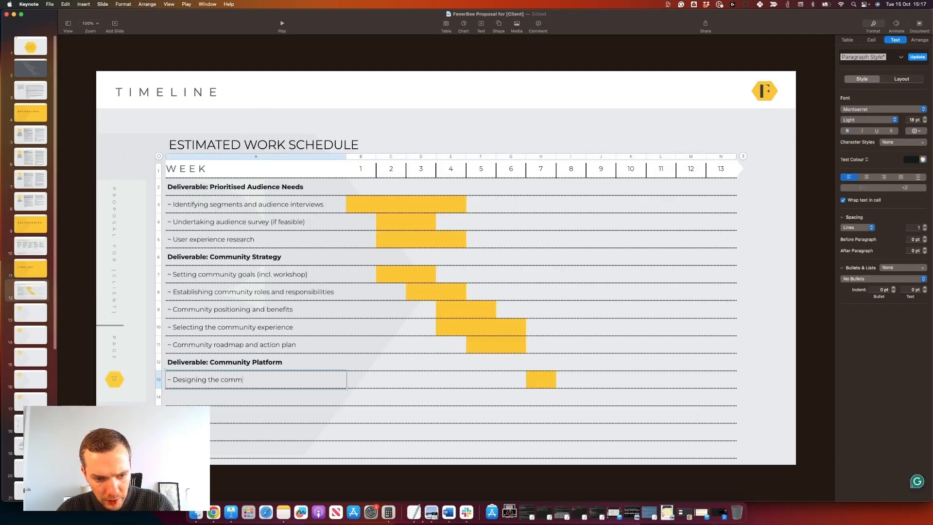
{"action": "type", "text": "unity experience"}
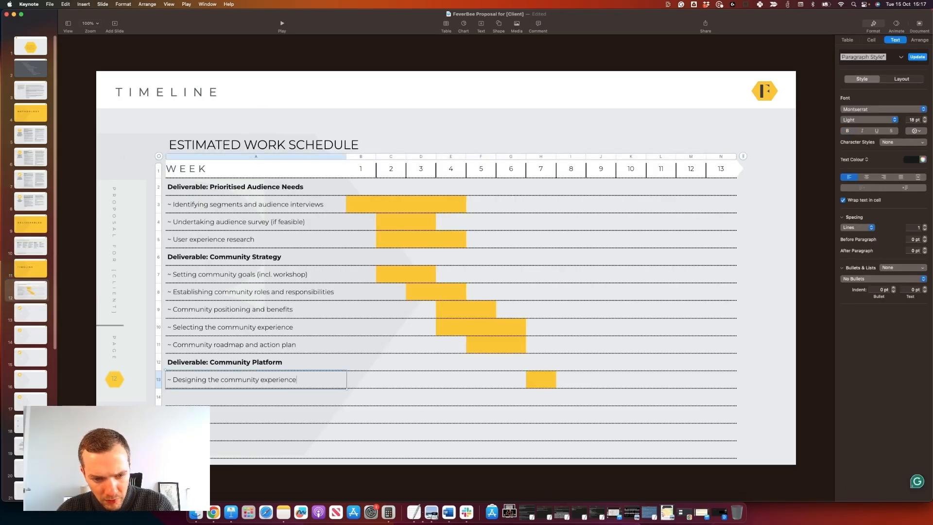
Step: Extend the yellow bar of the Designing the community experience row to week 6
{"action": "left_click", "coordinate": [528, 383]}
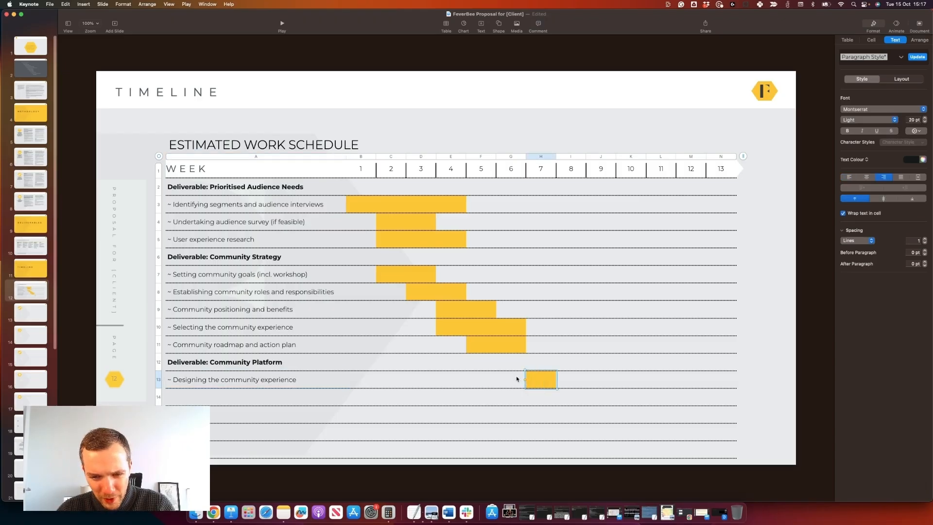
{"action": "left_click", "coordinate": [516, 382]}
{"action": "key", "text": "super+v"}
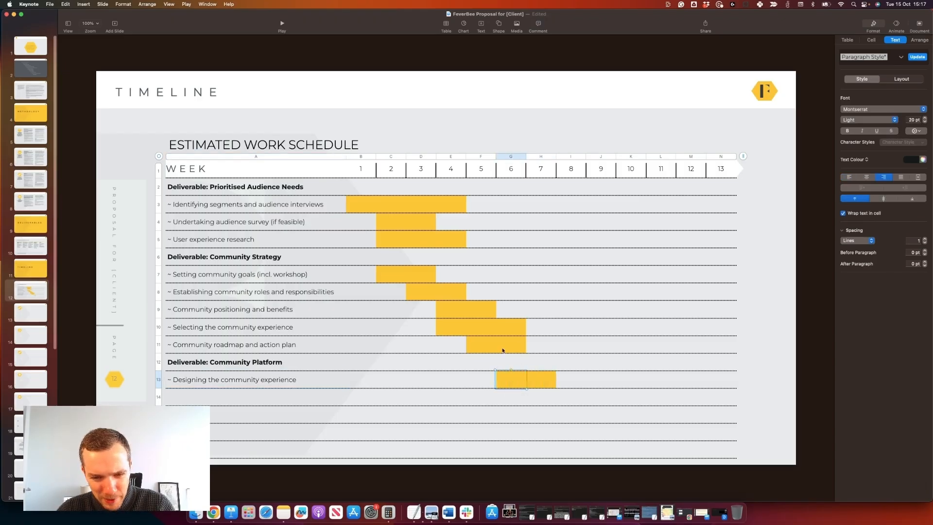
Step: Enter "~ Configuring and set up of the community platform" as the second Community Platform activity in row 14
{"action": "left_click", "coordinate": [193, 396]}
{"action": "type", "text": "~ "}
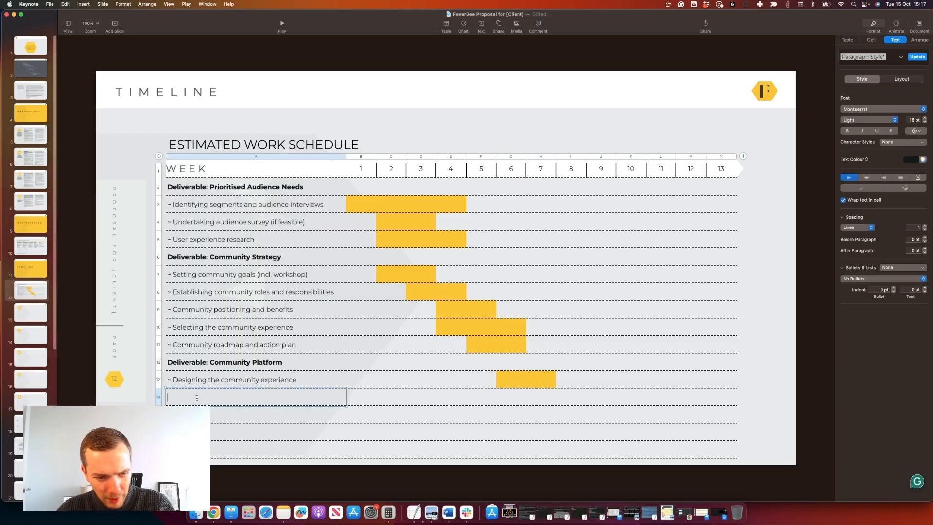
{"action": "type", "text": "Configuring and"}
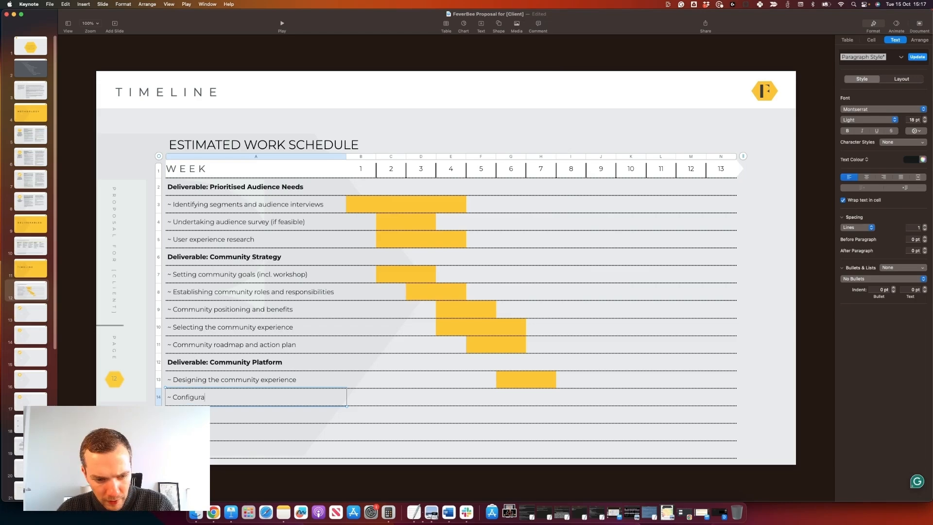
{"action": "type", "text": " set up of the community e"}
{"action": "type", "text": "latform"}
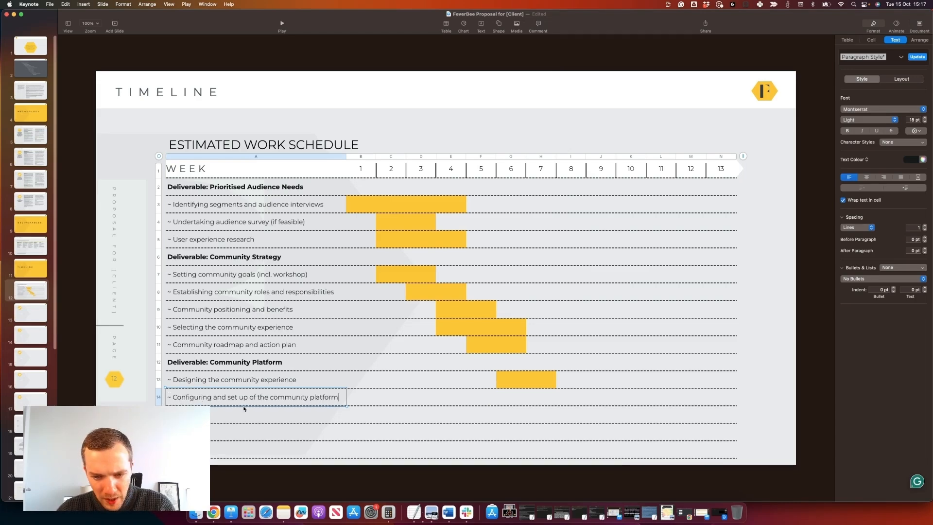
Step: Shade weeks 7 and 8 yellow in the Configuring and set up row using a copied yellow cell
{"action": "left_click", "coordinate": [543, 381]}
{"action": "key", "text": "super+c"}
{"action": "left_click", "coordinate": [538, 396]}
{"action": "key", "text": "super+v"}
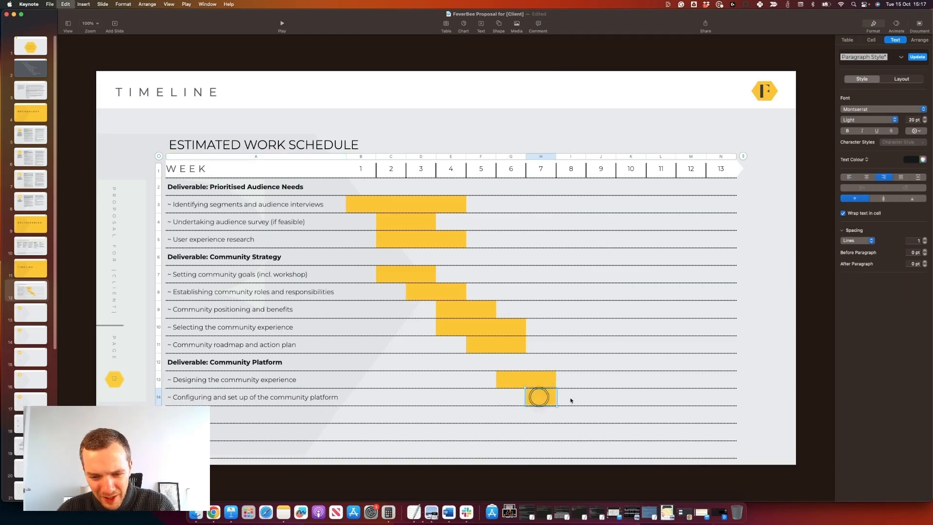
{"action": "left_click", "coordinate": [570, 398]}
{"action": "key", "text": "super+v"}
{"action": "left_click", "coordinate": [469, 398]}
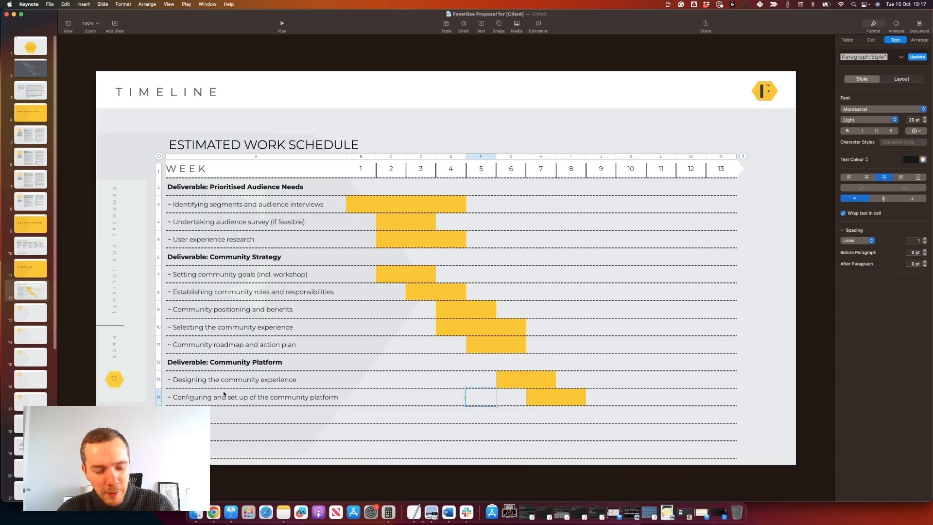
Step: Add two more empty rows at the end of the schedule table and compress its rows to fit the slide
{"action": "key", "text": "Escape"}
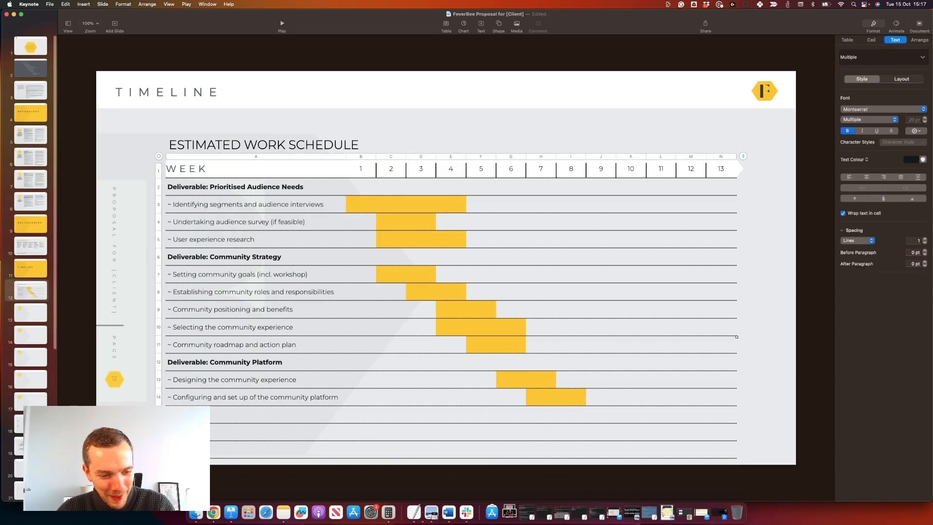
{"action": "left_click", "coordinate": [137, 112]}
{"action": "left_click", "coordinate": [517, 304]}
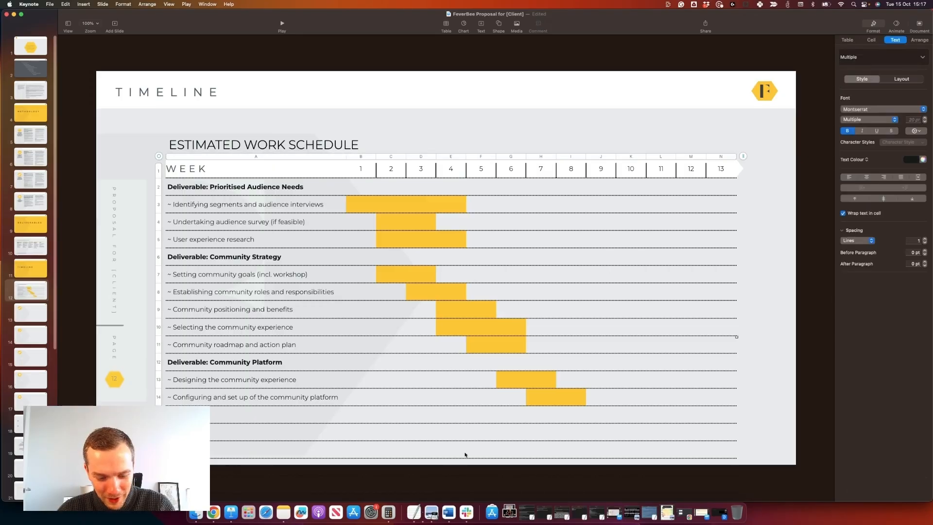
{"action": "key", "text": "super+shift+comma"}
{"action": "left_click_drag", "start_coordinate": [450, 449], "coordinate": [447, 414]}
{"action": "left_click_drag", "start_coordinate": [480, 352], "coordinate": [482, 356]}
{"action": "left_click", "coordinate": [364, 440]}
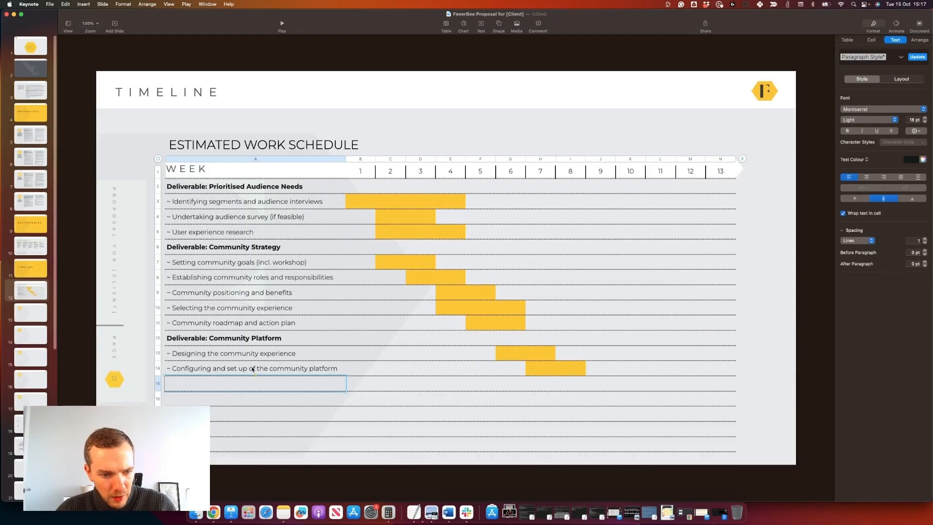
Step: Enter the heading "Deliverable: Community Playbook and Templates" in row 15, consulting the Deliverables slide for the name
{"action": "left_click", "coordinate": [236, 387]}
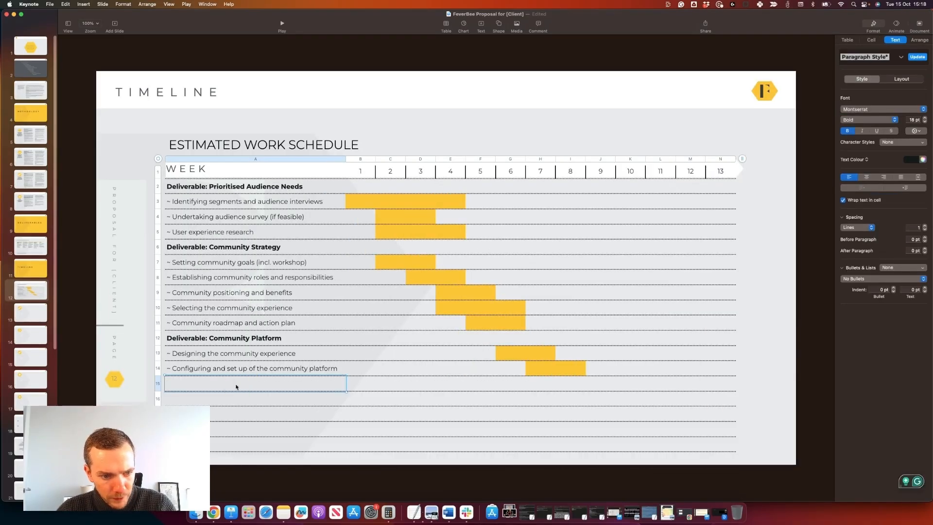
{"action": "type", "text": "de"}
{"action": "key", "text": "BackSpace"}
{"action": "type", "text": "Deliverable:"}
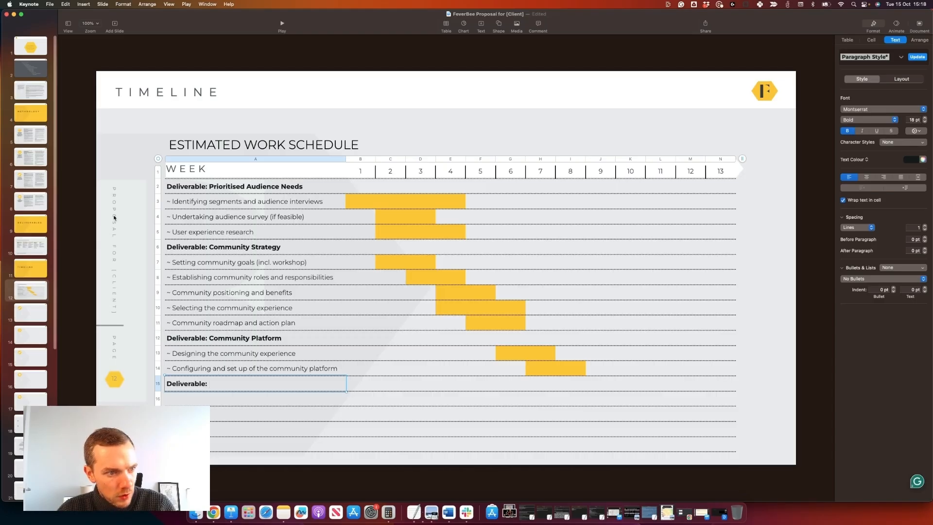
{"action": "left_click", "coordinate": [39, 245]}
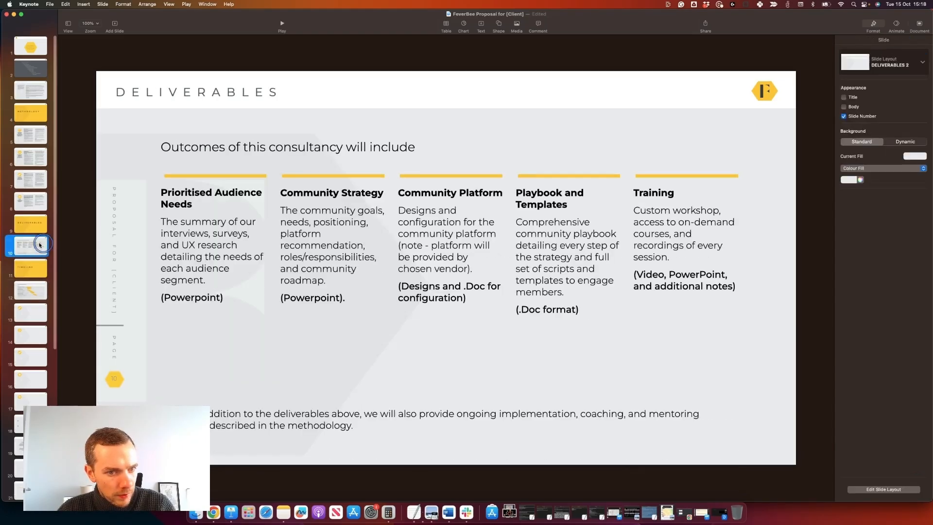
{"action": "left_click", "coordinate": [31, 297]}
{"action": "double_click", "coordinate": [236, 384]}
{"action": "type", "text": "Community Play"}
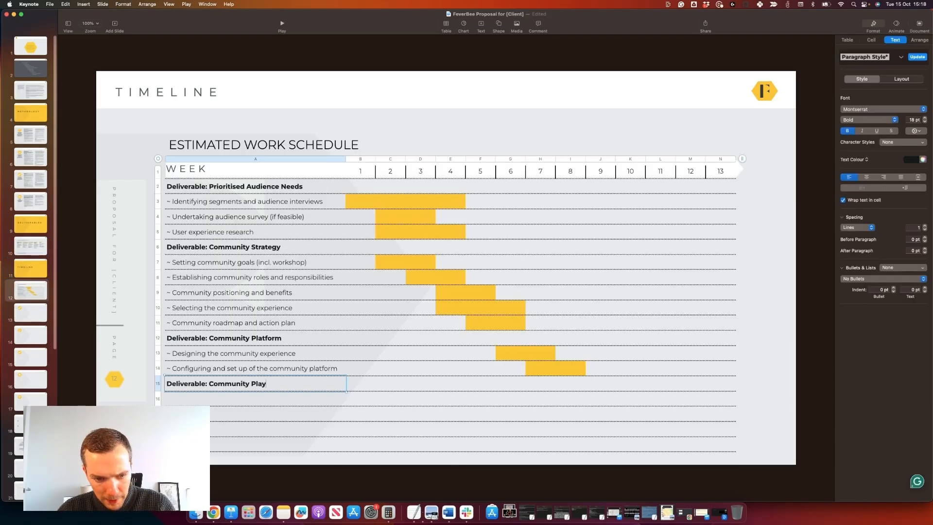
{"action": "type", "text": "book and Templates"}
{"action": "key", "text": "Return"}
Step: Enter "~ Delivery of comprehensive community playbook" as the first activity below the Community Playbook and Templates heading
{"action": "type", "text": "~ Delivery of comprehensiev com"}
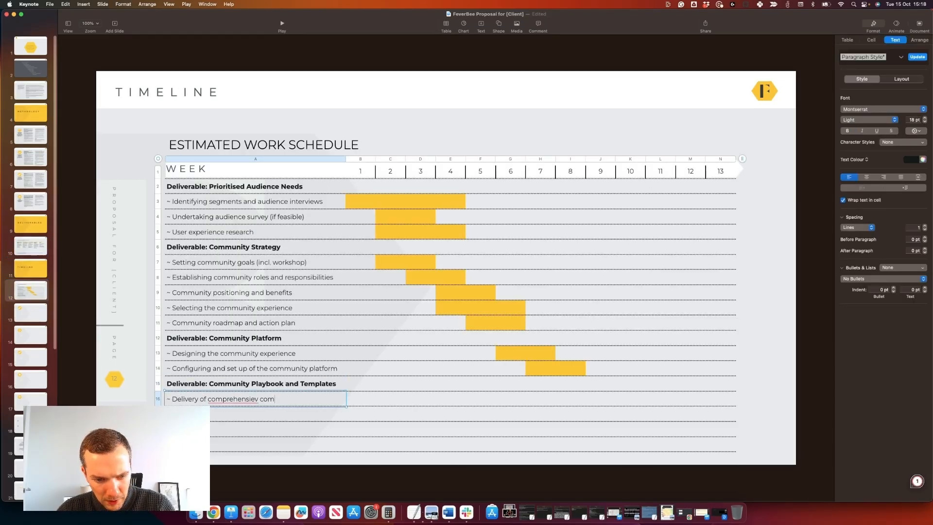
{"action": "key", "text": "BackSpace"}
{"action": "key", "text": "BackSpace"}
{"action": "key", "text": "BackSpace"}
{"action": "key", "text": "BackSpace"}
{"action": "key", "text": "BackSpace"}
{"action": "key", "text": "BackSpace"}
{"action": "type", "text": "ve community playbook"}
{"action": "left_click", "coordinate": [343, 266]}
{"action": "left_click", "coordinate": [301, 396]}
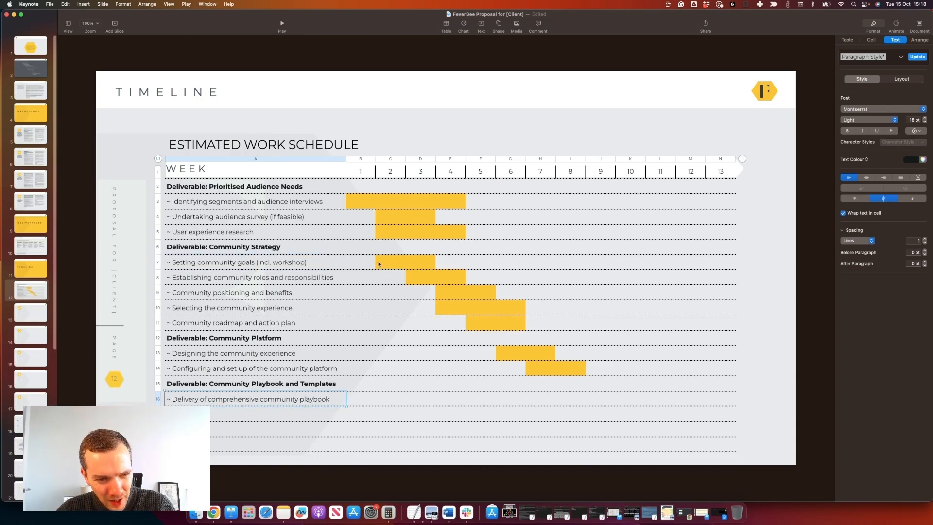
Step: Shade weeks 6 and 7 yellow in the community playbook row using a copied yellow cell
{"action": "left_click", "coordinate": [523, 329]}
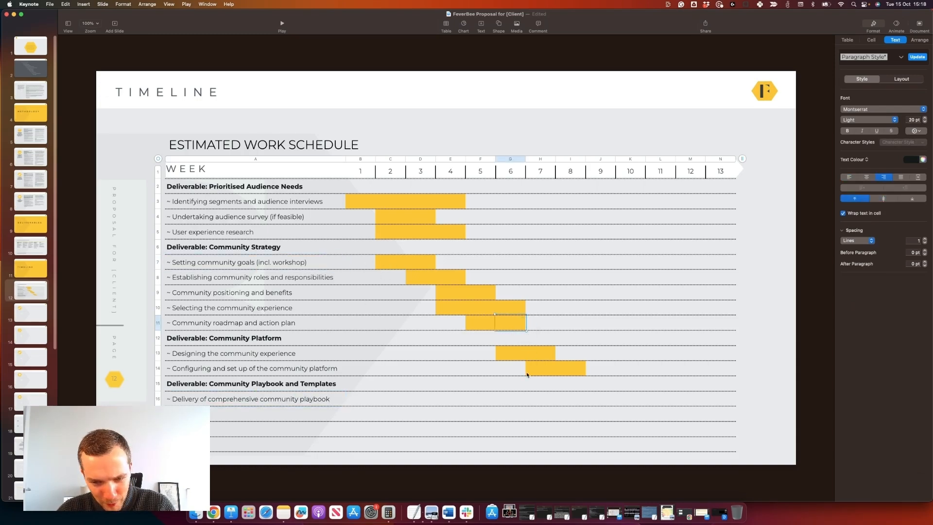
{"action": "left_click", "coordinate": [514, 399]}
{"action": "key", "text": "cmd+v"}
{"action": "left_click", "coordinate": [539, 399]}
{"action": "key", "text": "cmd+v"}
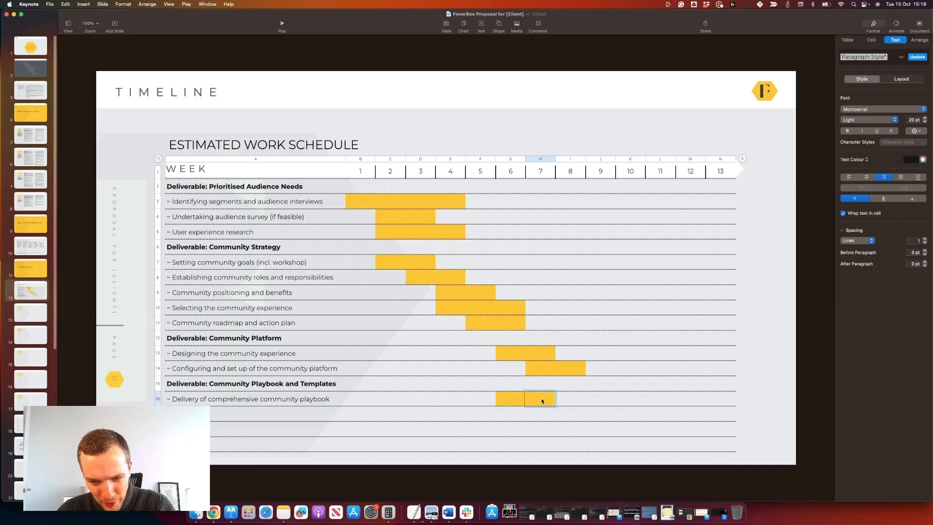
Step: Shorten the playbook activity to "~ Comprehensive community playbook" and enter "~ Full set of community scripts, resources, and templates" in the row below
{"action": "left_click", "coordinate": [211, 412]}
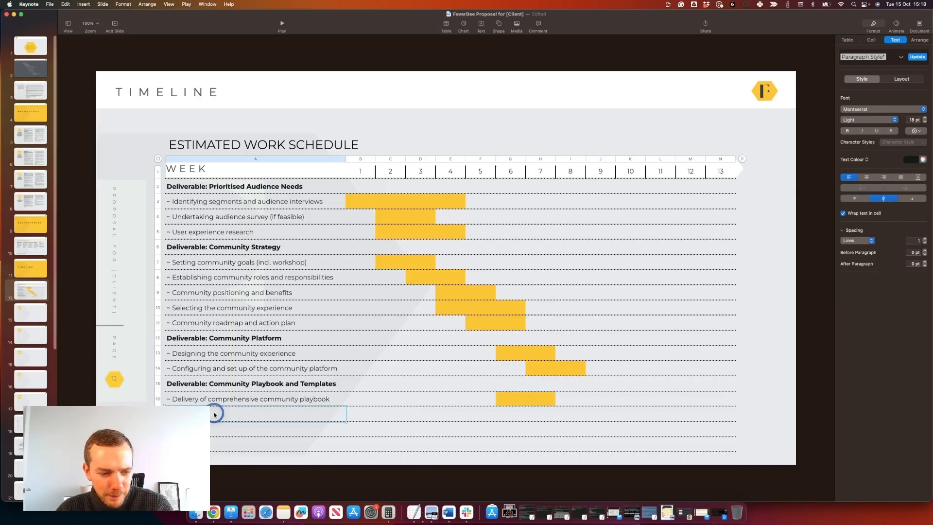
{"action": "left_click", "coordinate": [208, 399]}
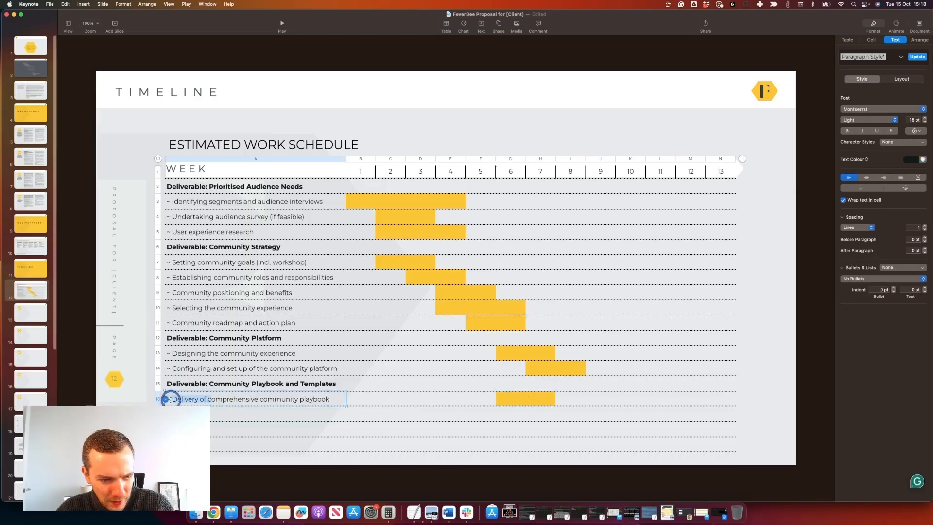
{"action": "left_click", "coordinate": [166, 399]}
{"action": "type", "text": "scripts, resour"}
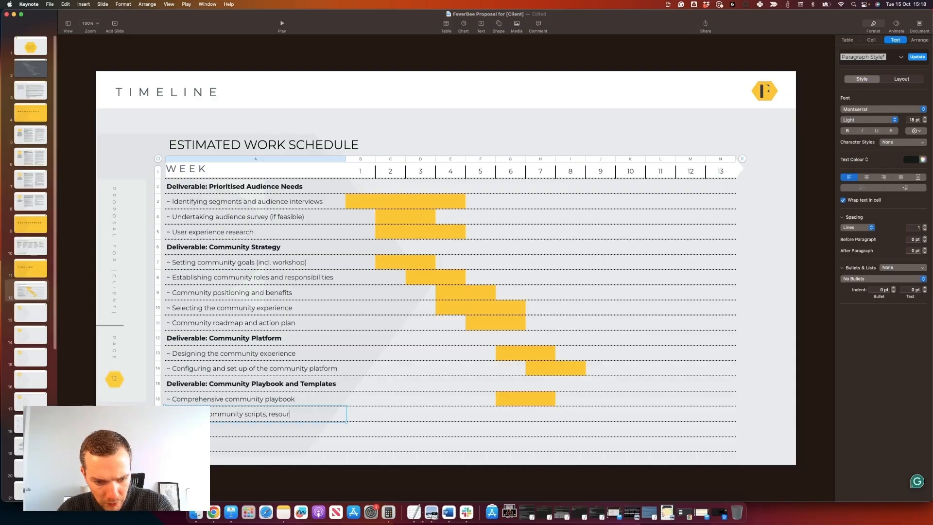
{"action": "type", "text": "ces, and"}
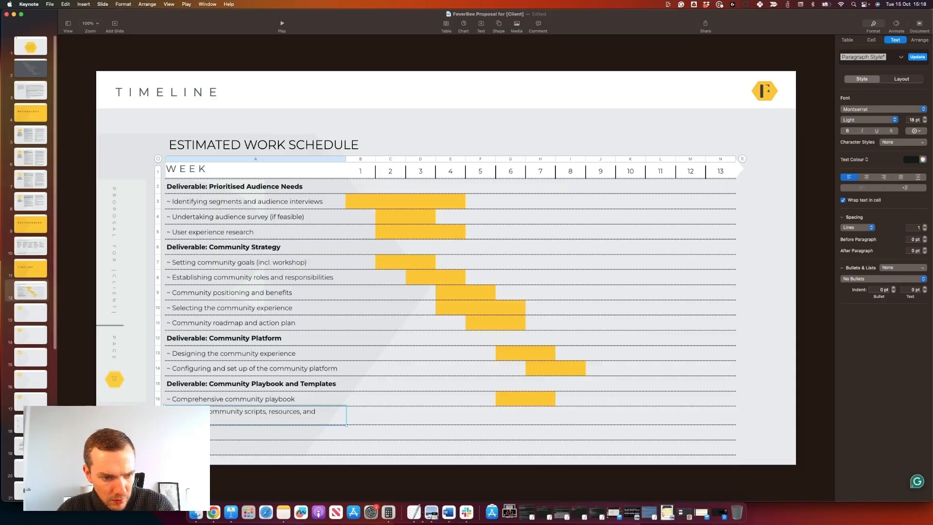
Step: Widen the activity column so the scripts and templates text fits on one line, and resize the week 1–13 columns evenly
{"action": "left_click_drag", "start_coordinate": [344, 160], "coordinate": [354, 160]}
{"action": "left_click", "coordinate": [363, 160]}
{"action": "left_click", "coordinate": [720, 159], "text": "shift"}
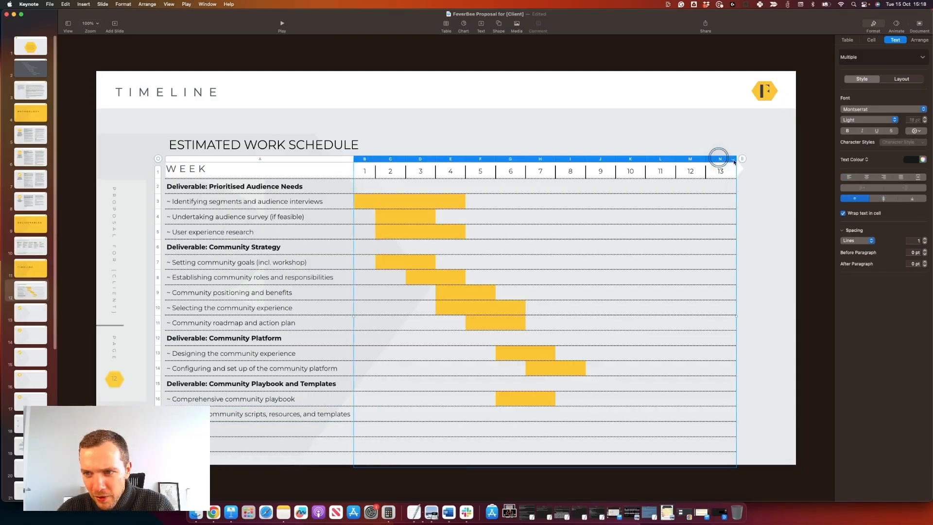
{"action": "left_click_drag", "start_coordinate": [735, 158], "coordinate": [735, 158]}
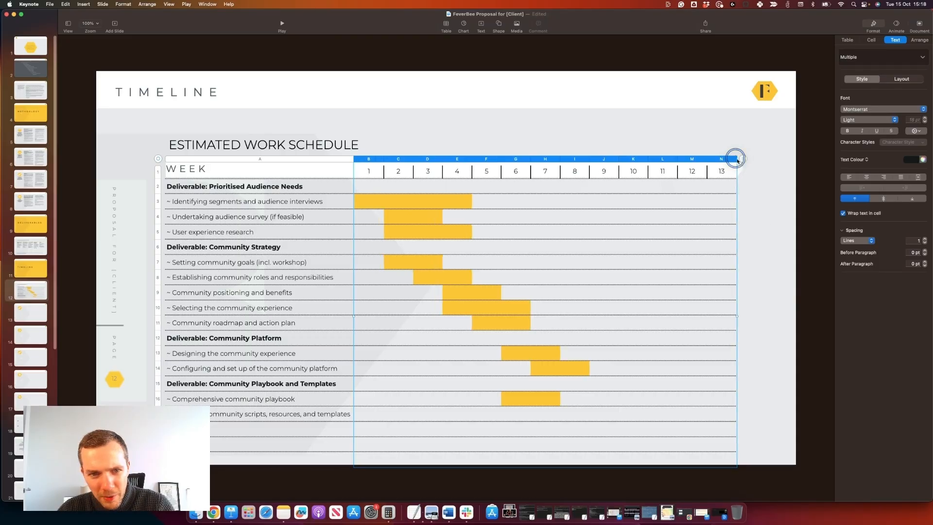
{"action": "left_click", "coordinate": [768, 232]}
Step: Shade weeks 7 and 8 yellow in the community scripts, resources, and templates row using a copied yellow cell
{"action": "left_click", "coordinate": [537, 398]}
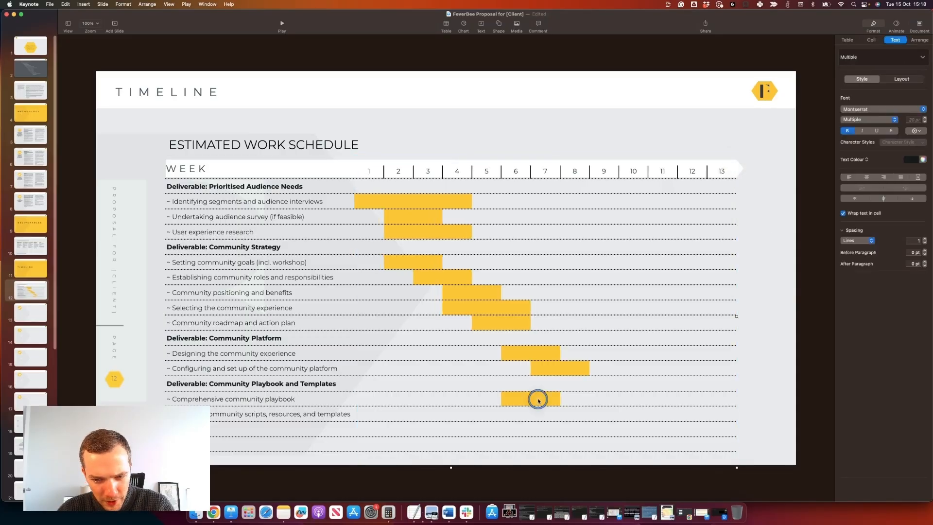
{"action": "left_click", "coordinate": [545, 413]}
{"action": "key", "text": "super+v"}
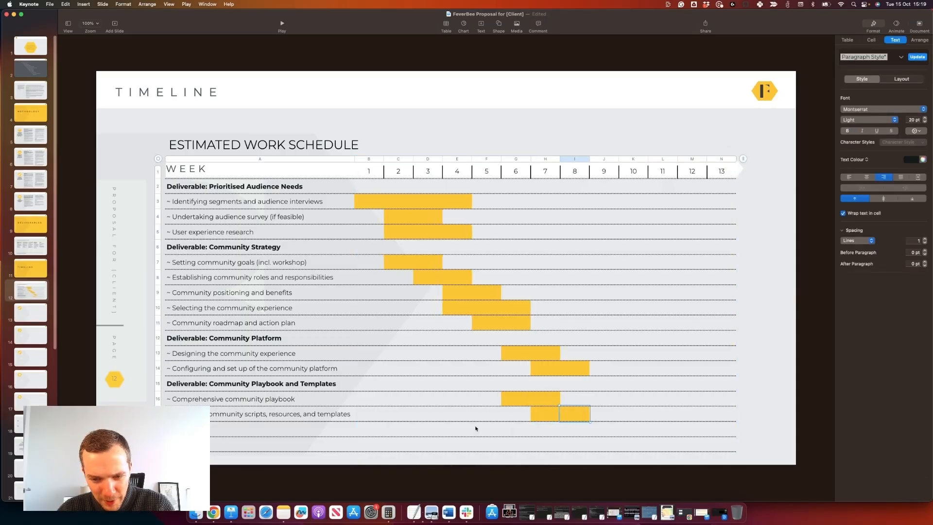
Step: Enter the heading "Deliverable: Community Training" in row 18, consulting the Deliverables slide for the name
{"action": "left_click", "coordinate": [201, 429]}
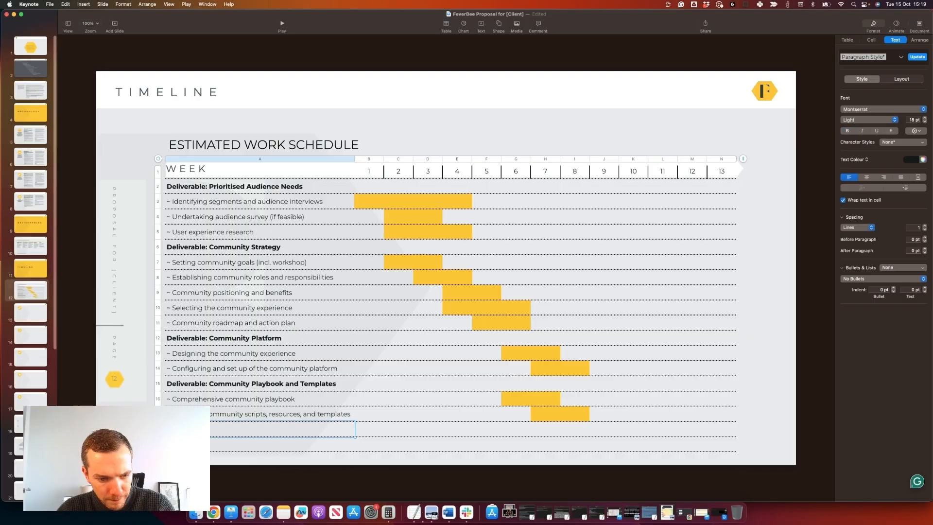
{"action": "left_click", "coordinate": [25, 248]}
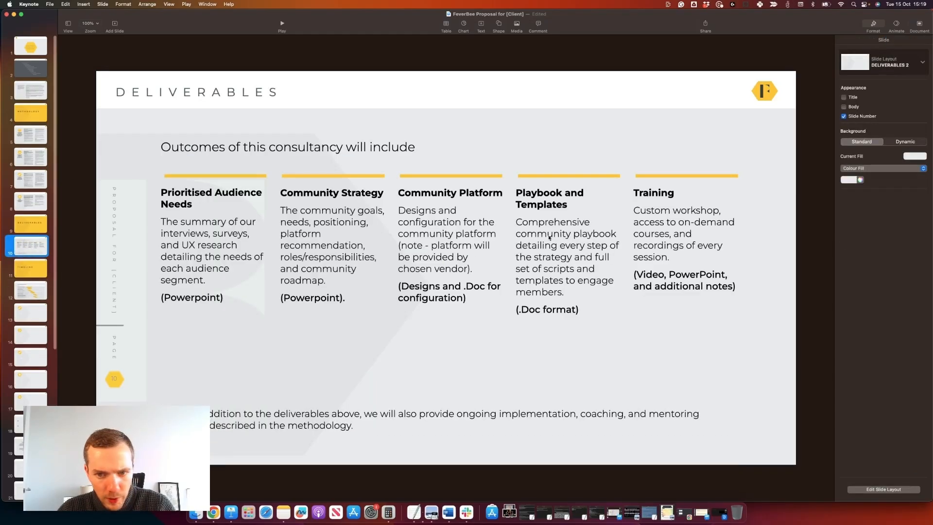
{"action": "left_click", "coordinate": [29, 292]}
Step: Enter a training workshop activity marked "(all community stakeholders)" below the Community Training heading, consulting the Training methodology slide
{"action": "left_click", "coordinate": [219, 443]}
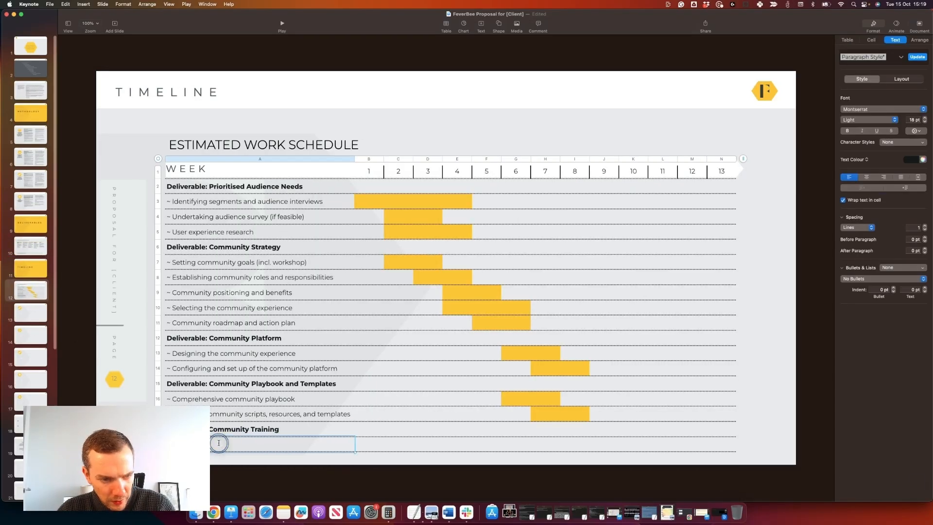
{"action": "left_click", "coordinate": [48, 199]}
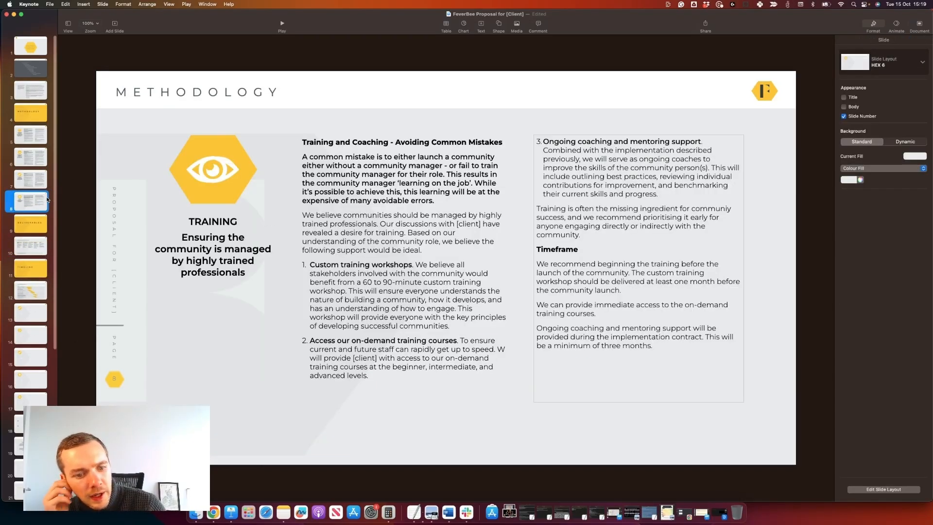
{"action": "left_click", "coordinate": [29, 292]}
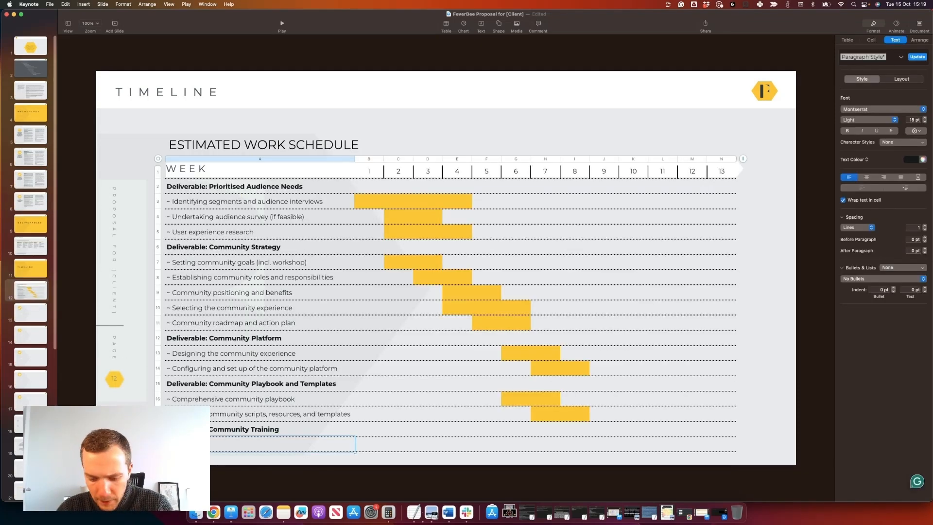
{"action": "type", "text": "ning workshop"}
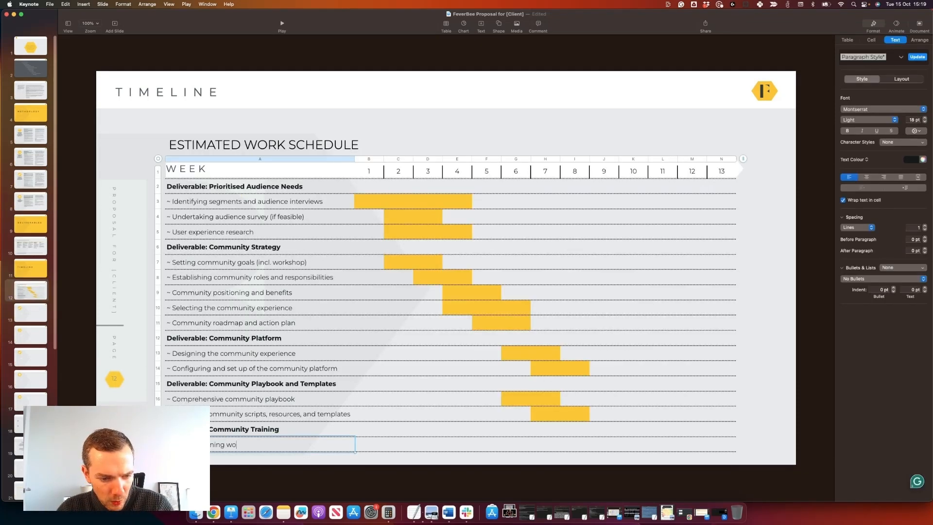
{"action": "left_click", "coordinate": [35, 210]}
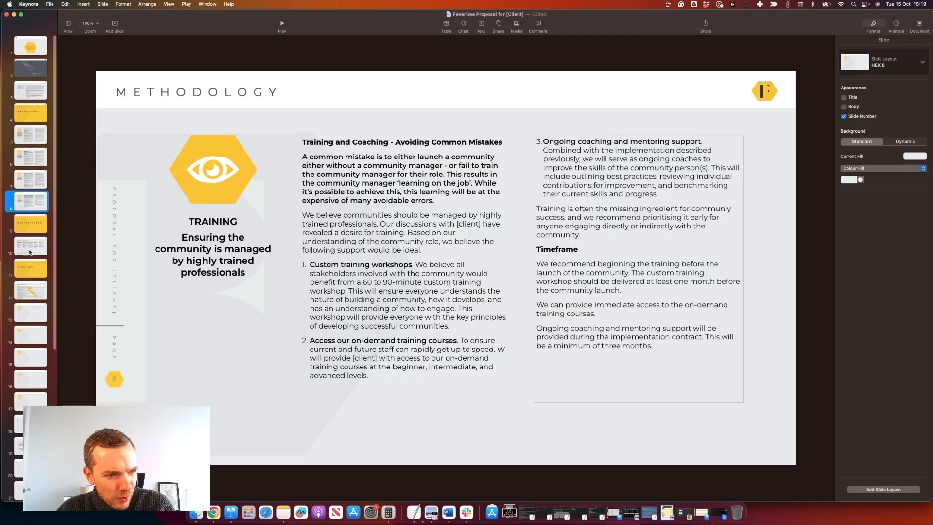
{"action": "left_click", "coordinate": [26, 291]}
{"action": "double_click", "coordinate": [267, 444]}
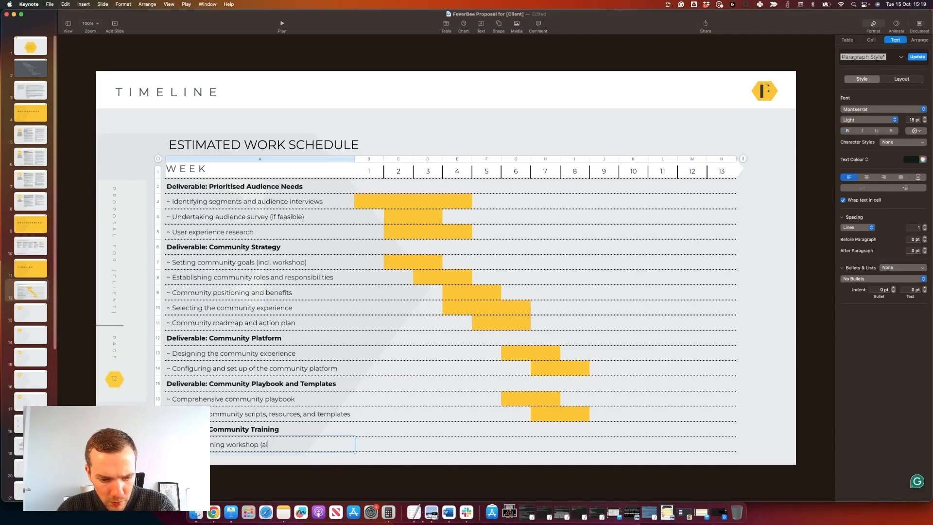
{"action": "type", "text": "l "}
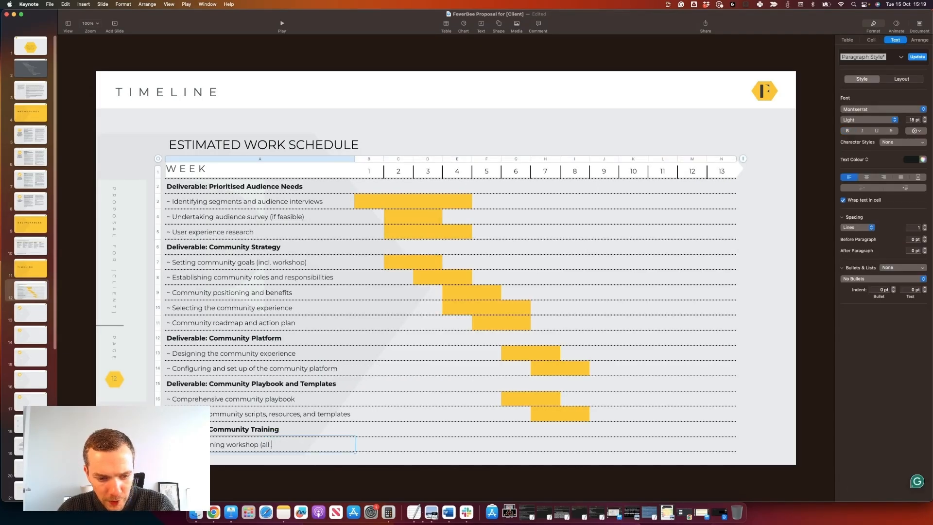
{"action": "type", "text": "community sta"}
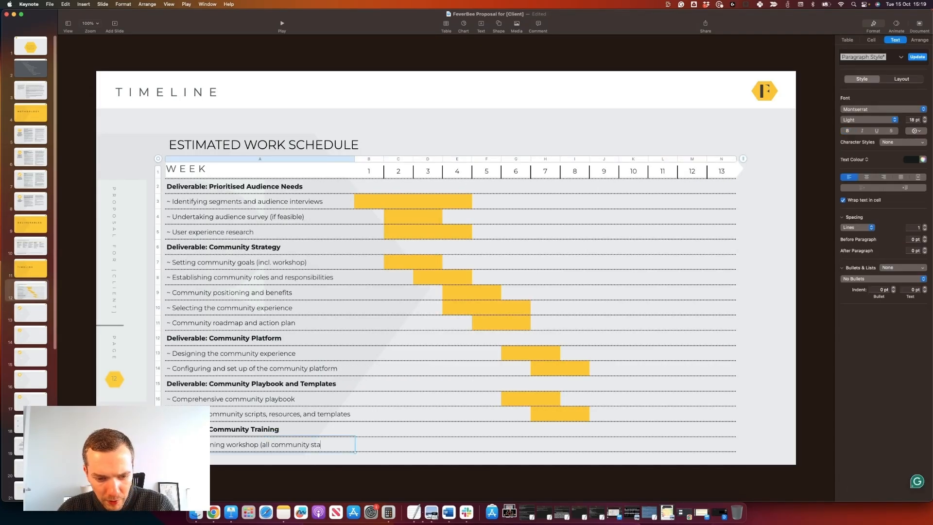
{"action": "type", "text": "keholders)"}
{"action": "left_click", "coordinate": [325, 475]}
Step: Widen the activity column again to keep the training workshop text on one line and equalise the week columns
{"action": "left_click", "coordinate": [277, 443]}
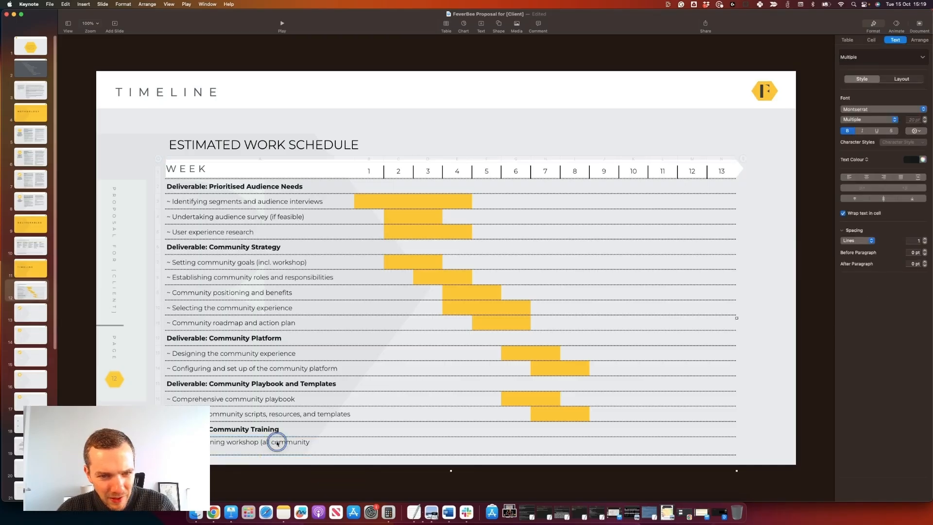
{"action": "left_click_drag", "start_coordinate": [354, 159], "coordinate": [366, 160]}
{"action": "left_click", "coordinate": [375, 159]}
{"action": "left_click", "coordinate": [724, 159], "text": "shift"}
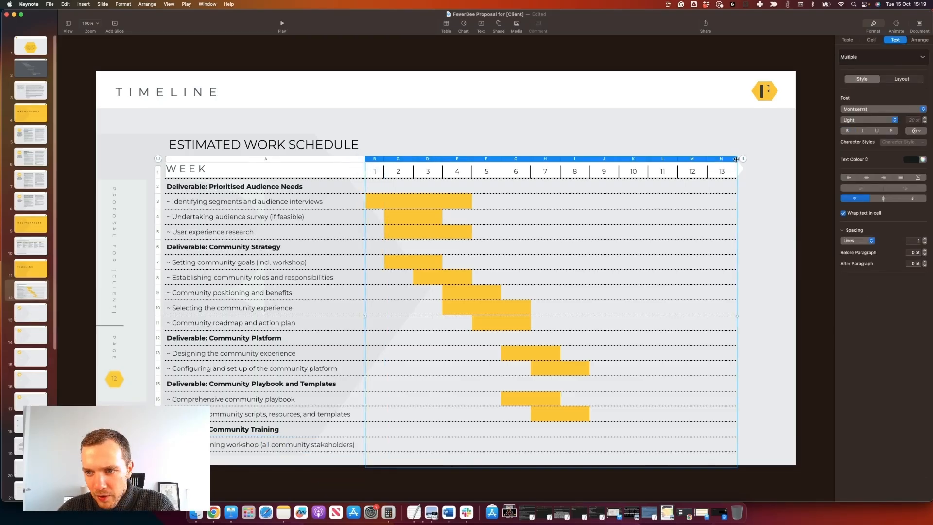
{"action": "left_click_drag", "start_coordinate": [736, 159], "coordinate": [736, 159]}
Step: Shade weeks 5 and 6 yellow in the training workshop row using a copied yellow cell
{"action": "left_click", "coordinate": [518, 399]}
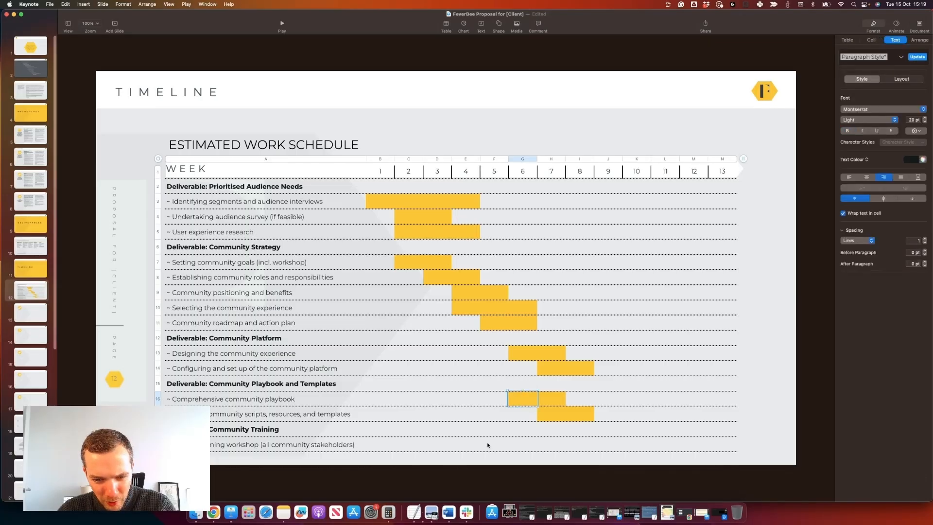
{"action": "left_click", "coordinate": [491, 446]}
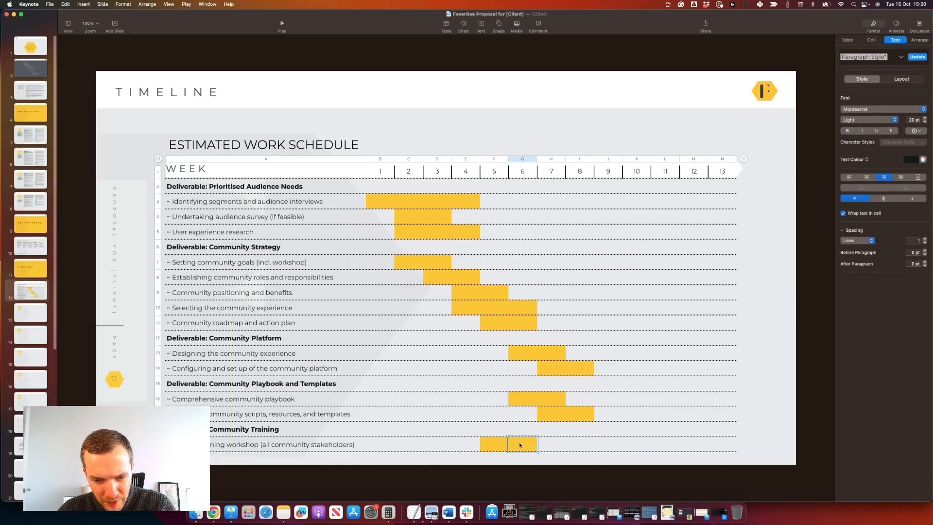
Step: Add two empty rows at the end of the schedule table and reduce the table's height to fit the slide
{"action": "left_click", "coordinate": [573, 481]}
{"action": "left_click", "coordinate": [573, 430]}
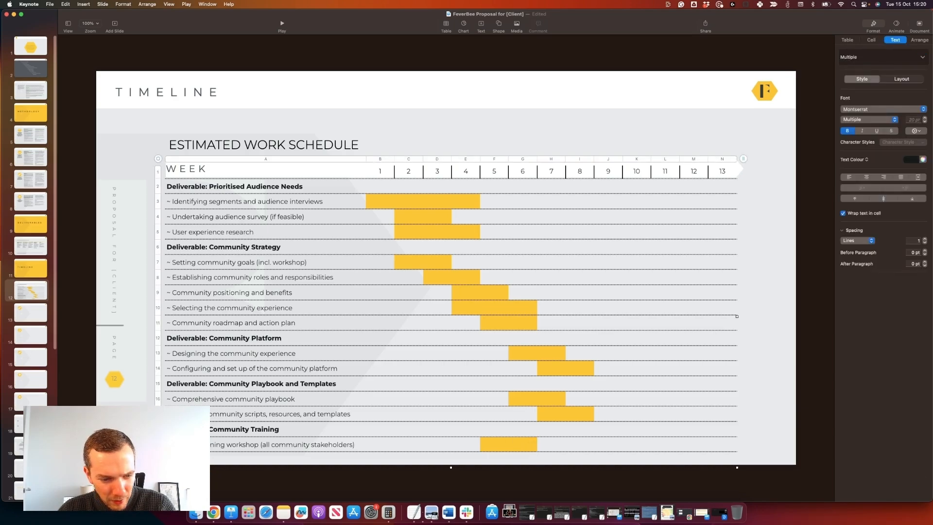
{"action": "mouse_move", "coordinate": [451, 468]}
{"action": "left_mouse_down"}
{"action": "mouse_move", "coordinate": [451, 496]}
{"action": "mouse_move", "coordinate": [451, 457]}
{"action": "left_mouse_up"}
Step: Enter "~ Access to on-demand training courses." below the training workshop, consulting the Deliverables and Training methodology slides
{"action": "left_click", "coordinate": [218, 425]}
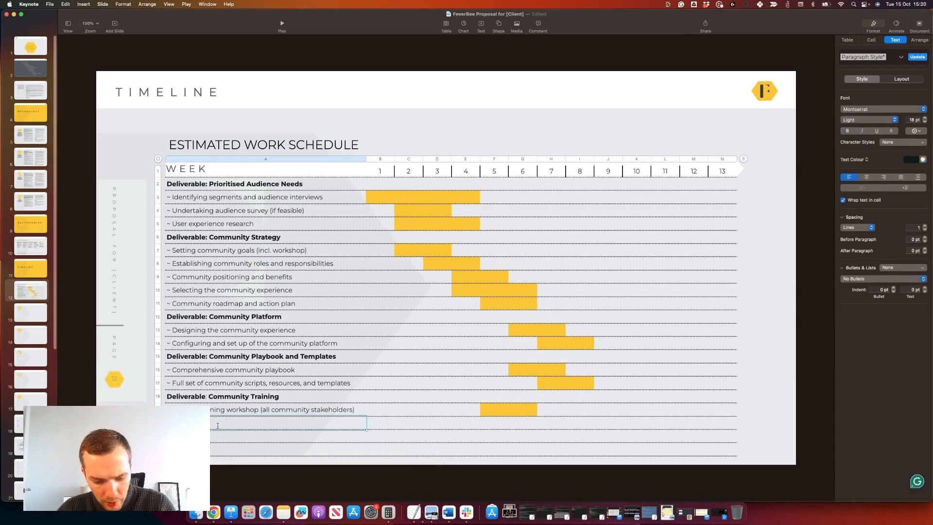
{"action": "left_click", "coordinate": [30, 245]}
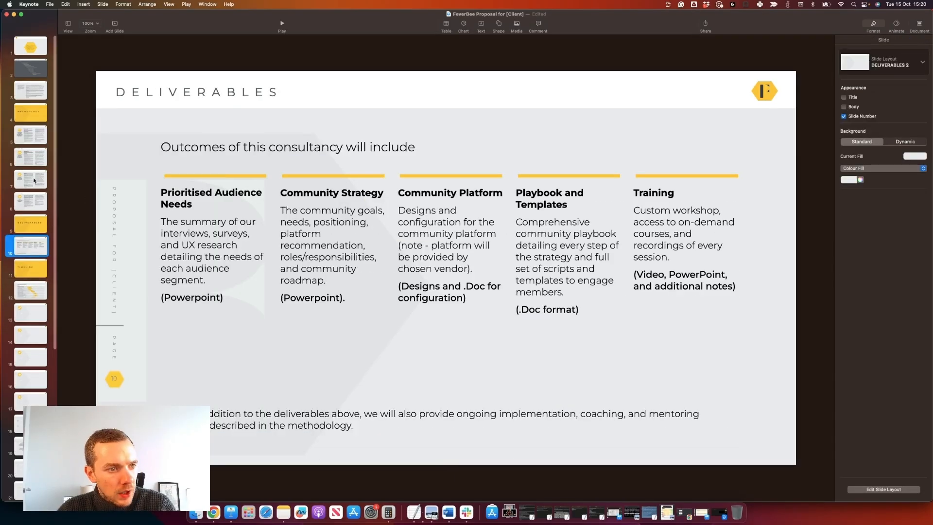
{"action": "key", "text": "Up"}
{"action": "key", "text": "Up"}
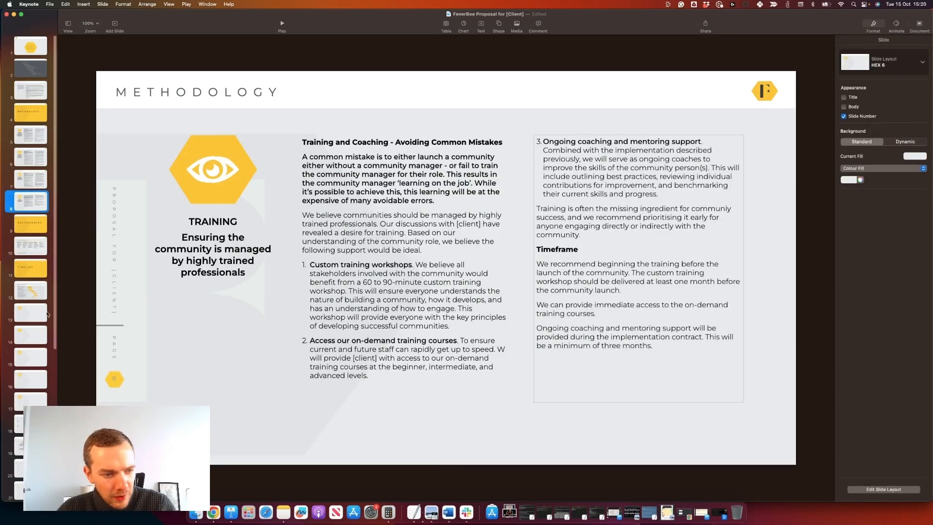
{"action": "left_click", "coordinate": [34, 296]}
{"action": "double_click", "coordinate": [212, 425]}
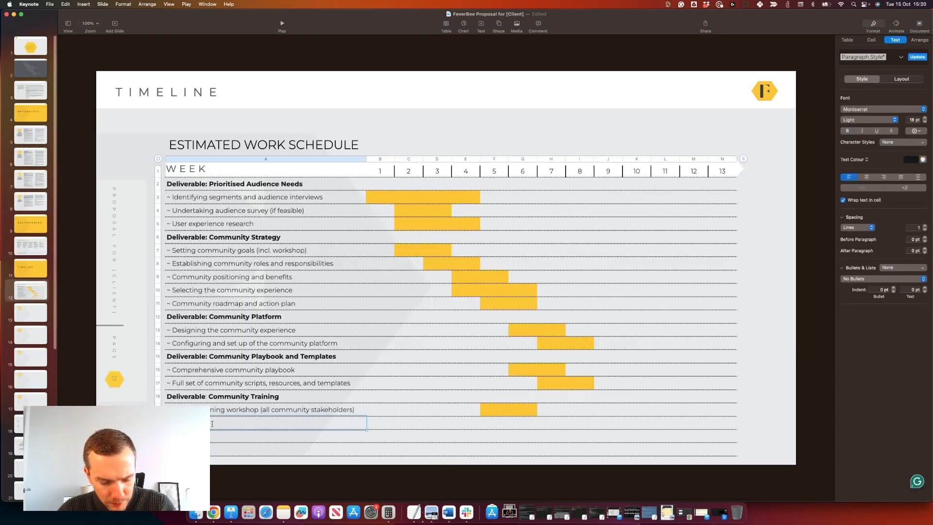
{"action": "type", "text": "~ Access to on-demand training course"}
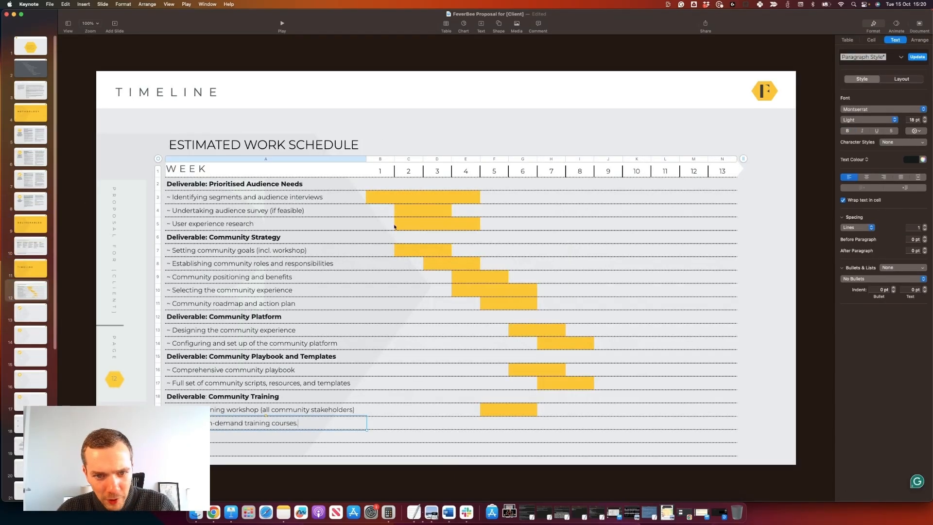
Step: Shade week 1 yellow in the on-demand training courses row using a copied yellow cell
{"action": "left_click", "coordinate": [412, 195]}
{"action": "key", "text": "super+c"}
{"action": "left_click", "coordinate": [378, 425]}
{"action": "key", "text": "super+v"}
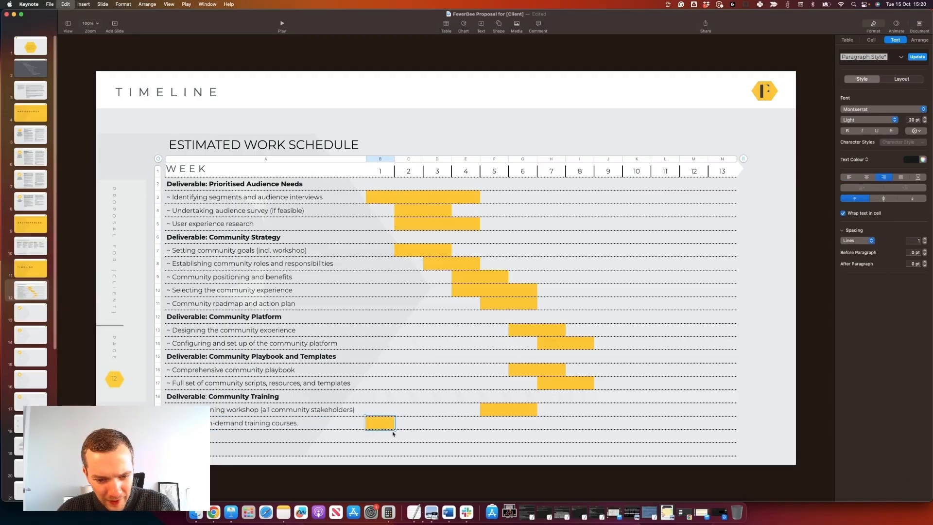
{"action": "left_click", "coordinate": [420, 435]}
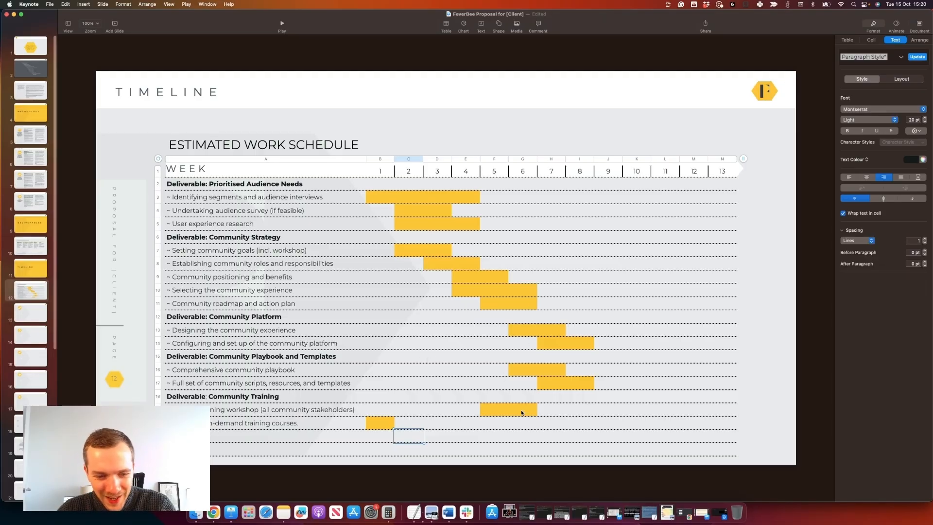
Step: Enter a bold support heading in the last row, followed by "mentoring, training, and implementation)" in regular weight
{"action": "left_click", "coordinate": [291, 449]}
{"action": "key", "text": "super+b"}
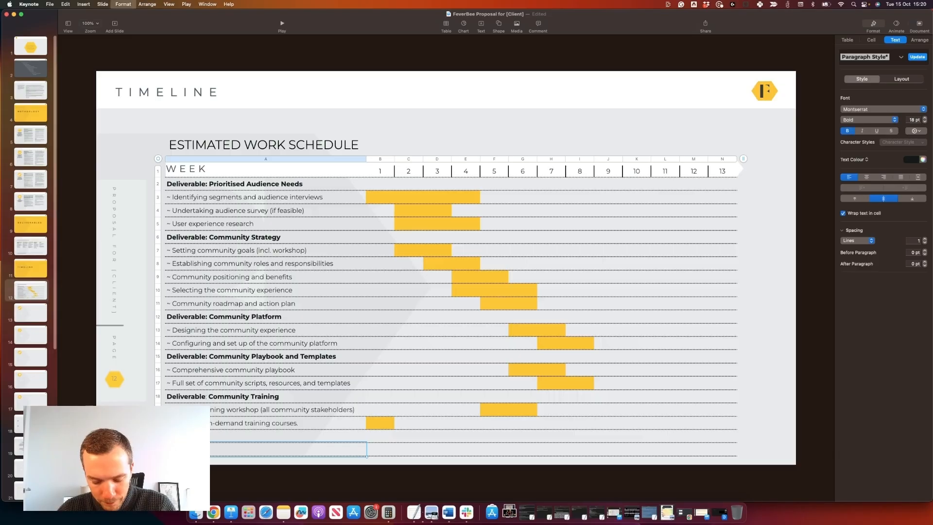
{"action": "type", "text": "Del"}
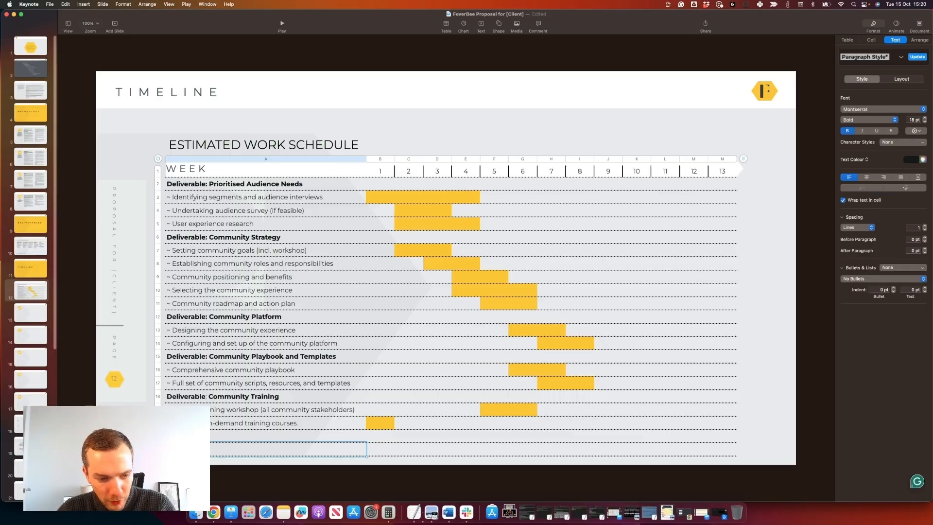
{"action": "type", "text": "port ("}
{"action": "key", "text": "super+b"}
{"action": "type", "text": "mentoring,"}
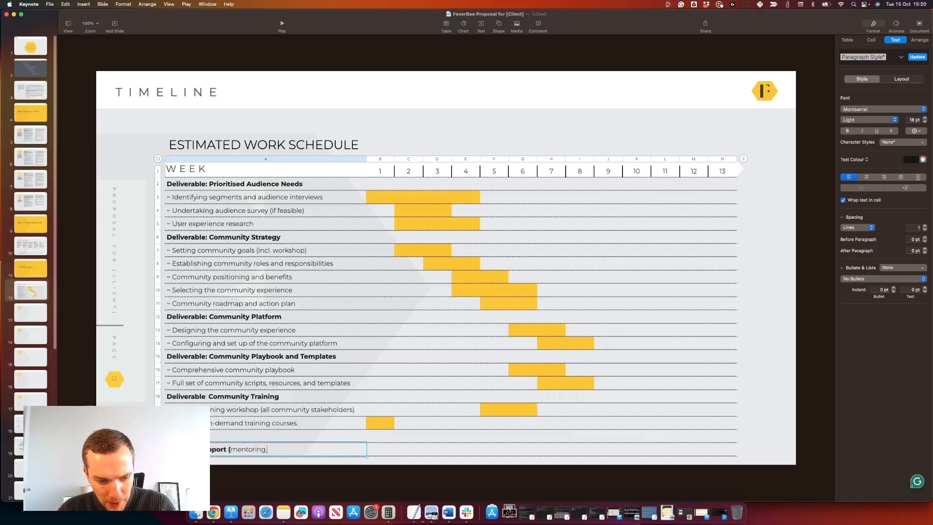
{"action": "type", "text": " training, and implementa"}
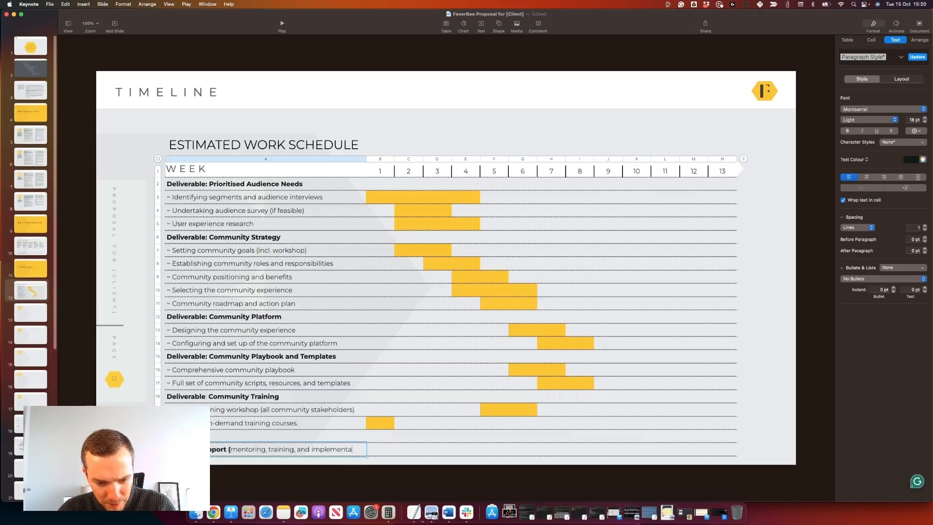
{"action": "type", "text": "tion)"}
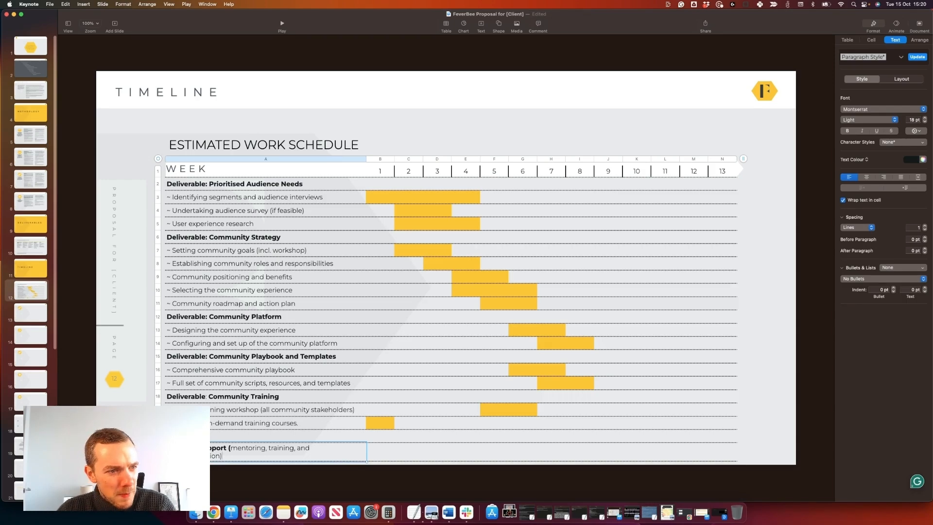
Step: Cut the "Ongoing training and mentoring support" item from the Implementation methodology slide and paste it over the Training slide's "Ongoing coaching and mentoring support" item
{"action": "left_click", "coordinate": [31, 196]}
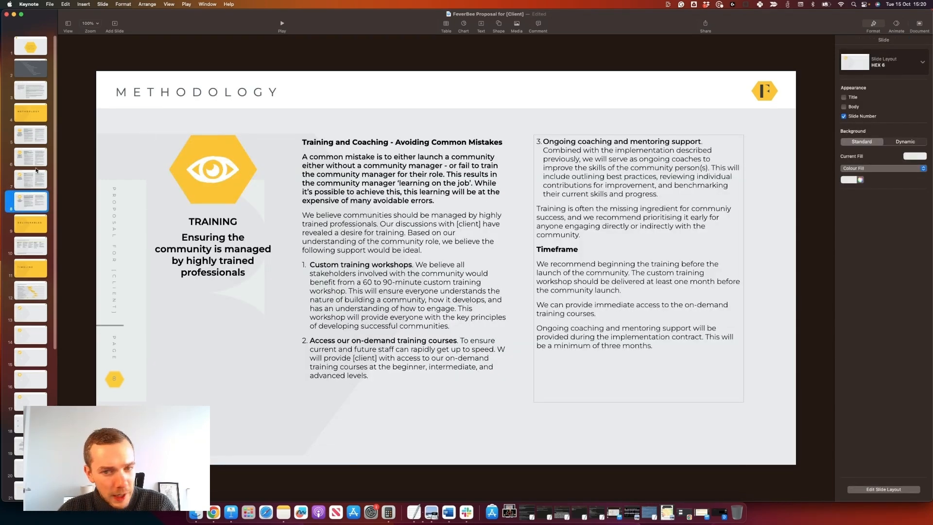
{"action": "left_click", "coordinate": [31, 179]}
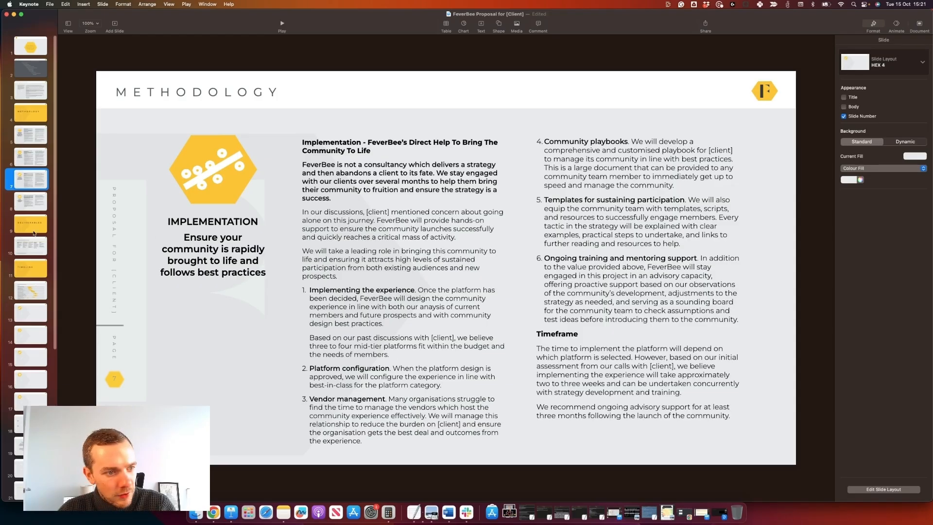
{"action": "left_click", "coordinate": [30, 201]}
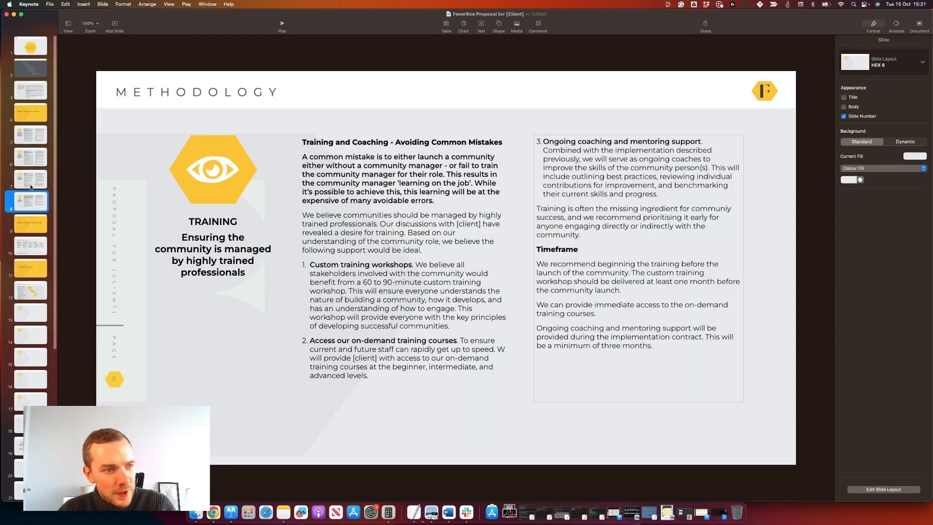
{"action": "left_click", "coordinate": [31, 180]}
{"action": "triple_click", "coordinate": [583, 270]}
{"action": "key", "text": "BackSpace"}
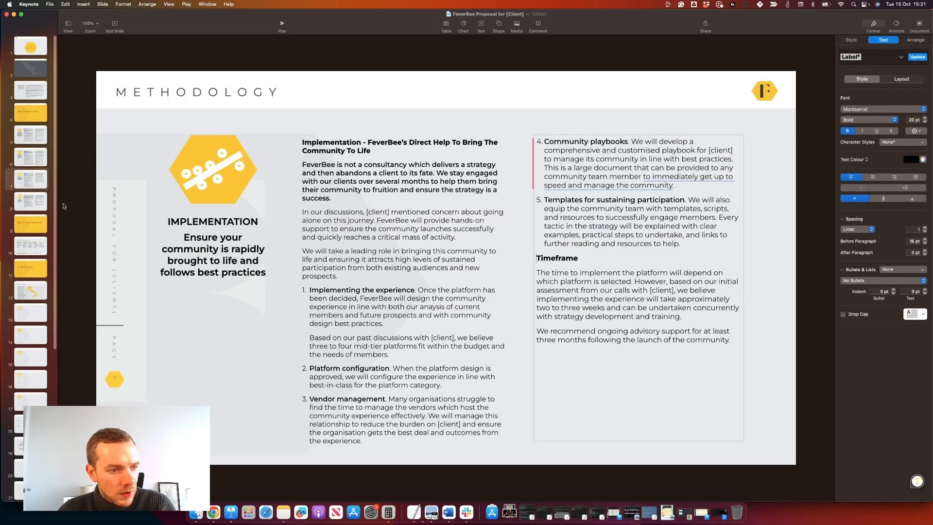
{"action": "left_click", "coordinate": [30, 200]}
{"action": "triple_click", "coordinate": [619, 155]}
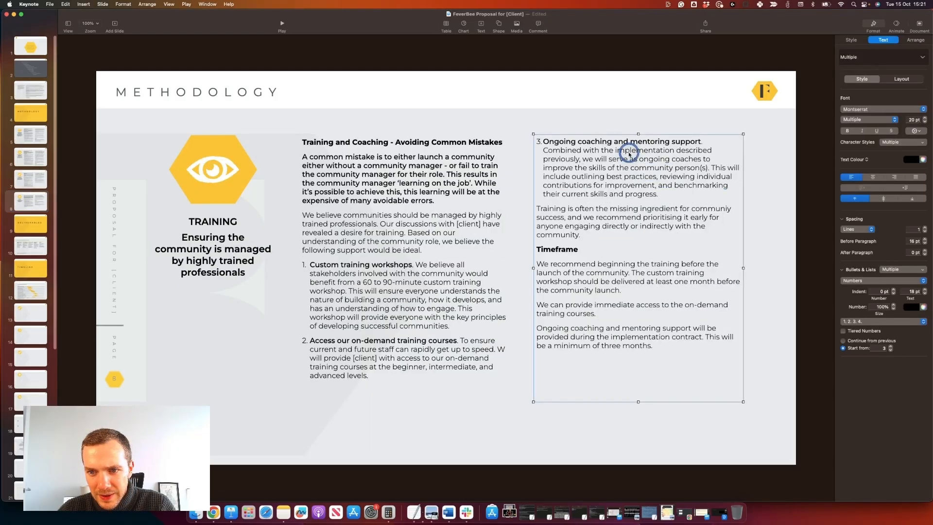
{"action": "key", "text": "super+v"}
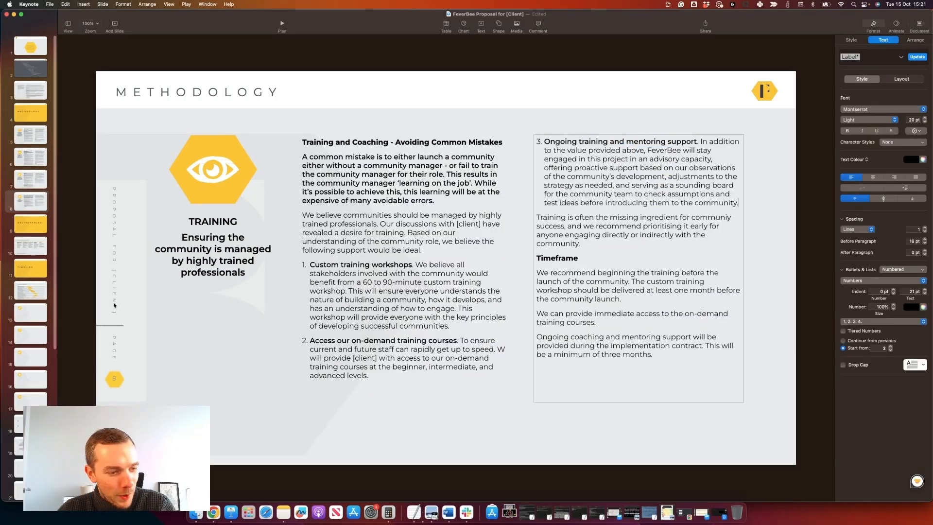
Step: Make the whole support heading in the timeline's last row bold and narrow the week columns so the heading fits on one line
{"action": "left_click", "coordinate": [33, 295]}
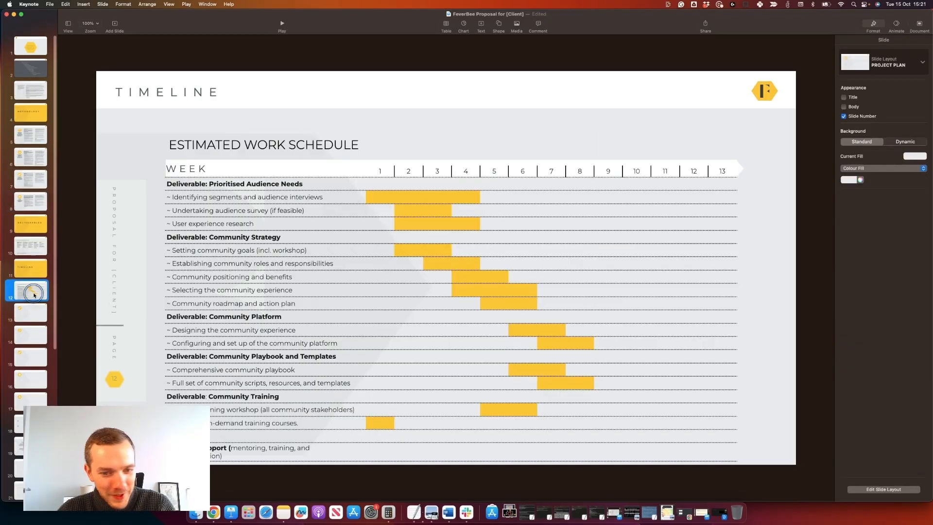
{"action": "double_click", "coordinate": [238, 451]}
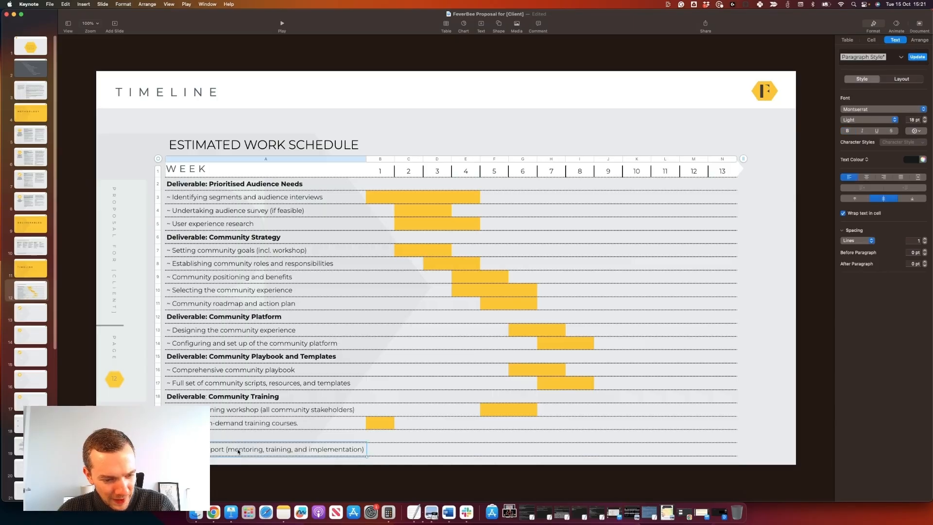
{"action": "key", "text": "super+b"}
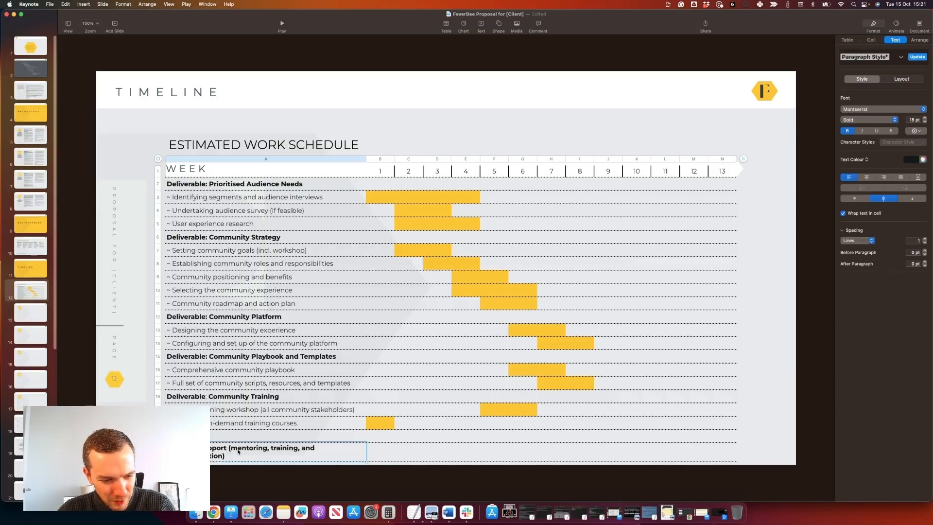
{"action": "left_click_drag", "start_coordinate": [366, 159], "coordinate": [734, 156]}
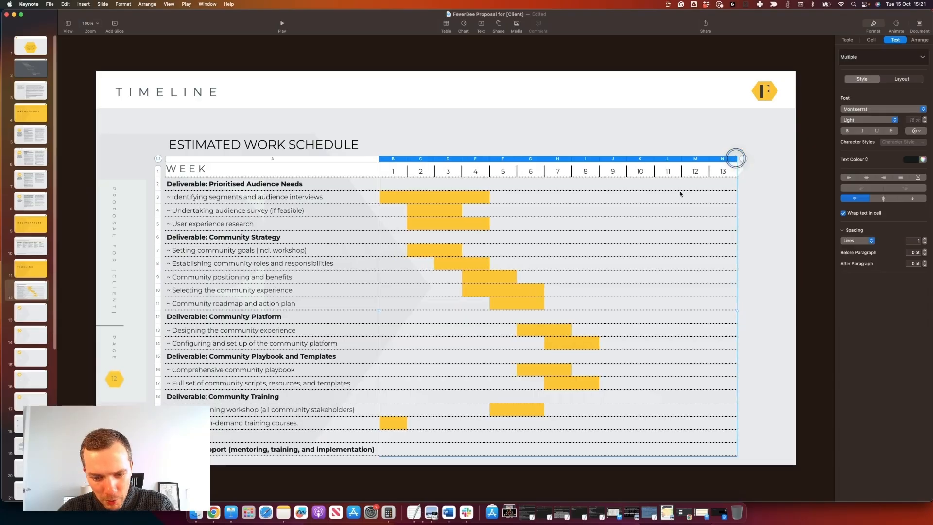
Step: Shade weeks 7 to 12 yellow in the support row using a copied yellow cell, and enter "***" in its week 12 cell
{"action": "left_click", "coordinate": [403, 426]}
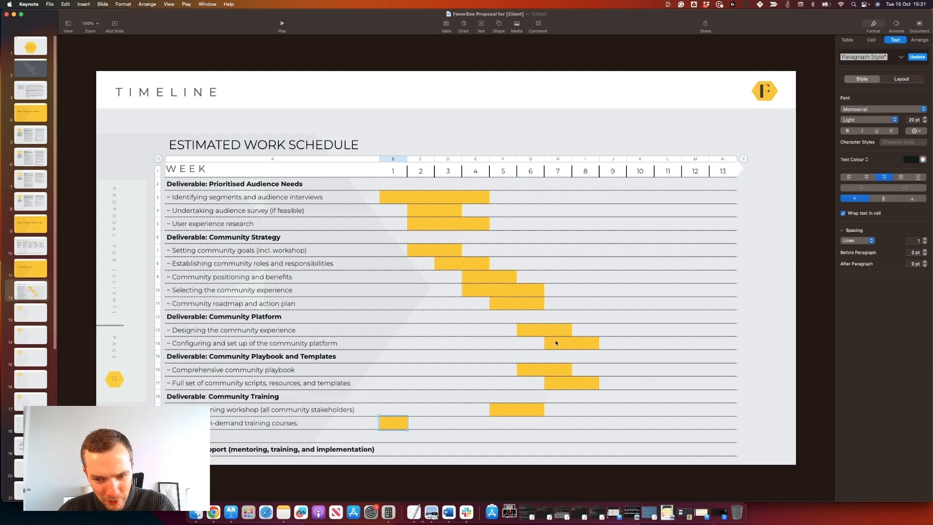
{"action": "left_click", "coordinate": [668, 451]}
{"action": "key", "text": "super+v"}
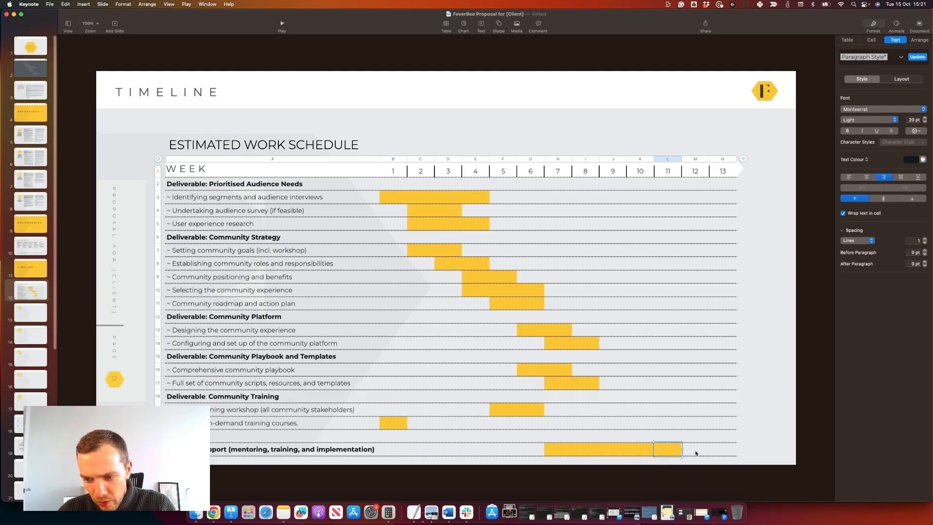
{"action": "left_click", "coordinate": [696, 451]}
{"action": "key", "text": "super+v"}
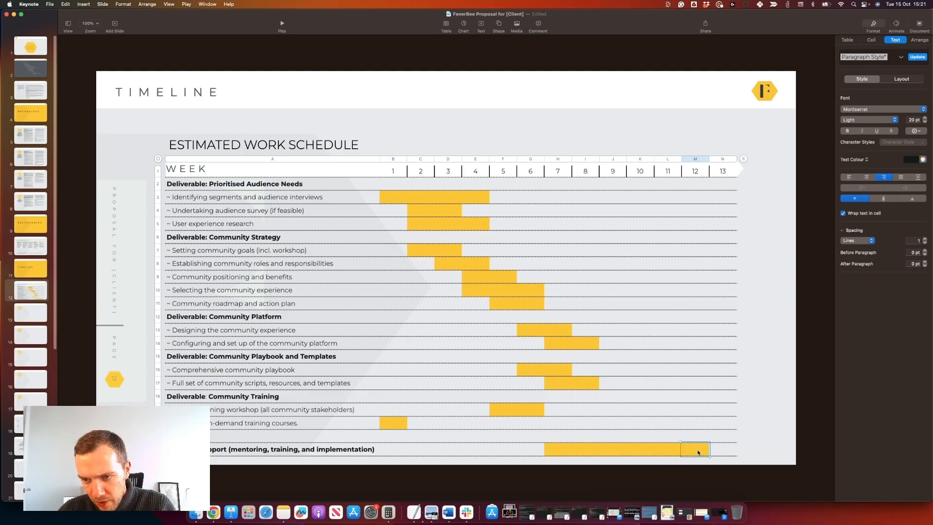
{"action": "left_click", "coordinate": [697, 452]}
{"action": "type", "text": "***"}
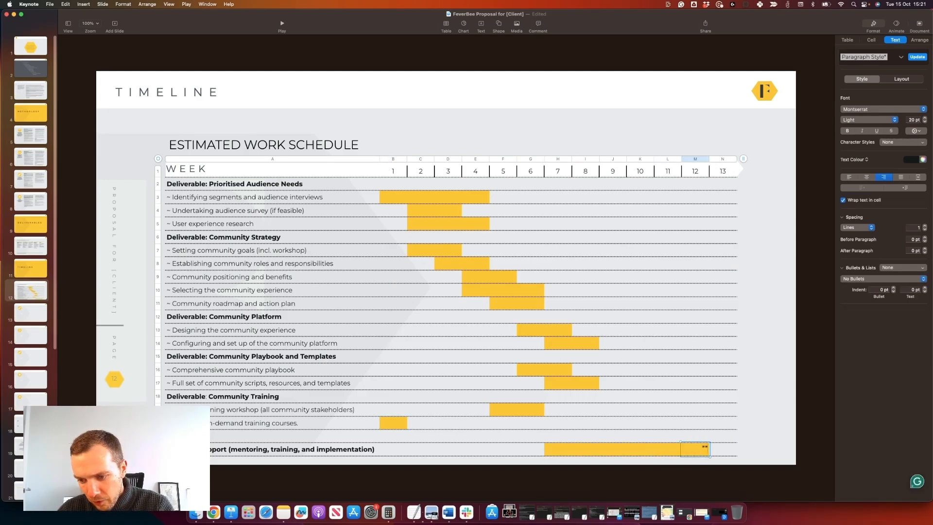
Step: Reduce the schedule table's height to leave room for a note below its last row
{"action": "left_click", "coordinate": [465, 485]}
{"action": "left_click", "coordinate": [435, 345]}
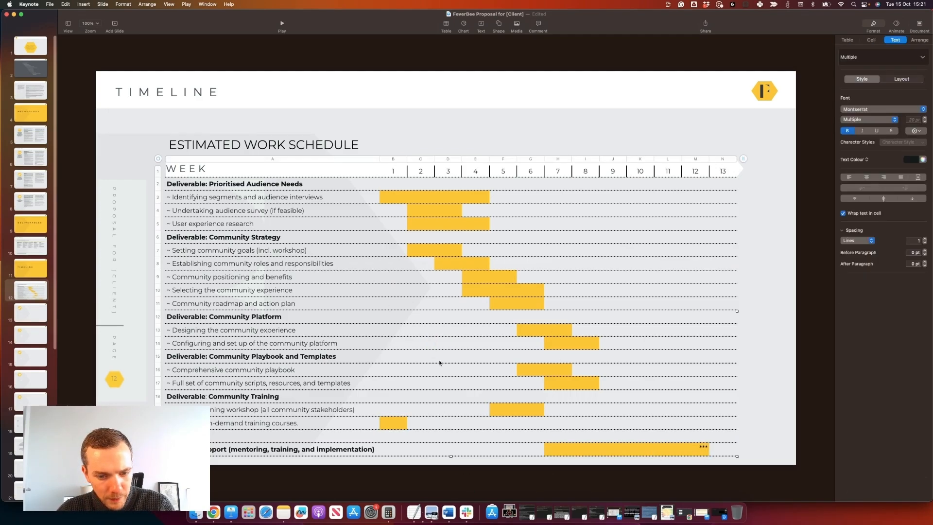
{"action": "left_click_drag", "start_coordinate": [452, 457], "coordinate": [455, 432]}
{"action": "left_click", "coordinate": [426, 467]}
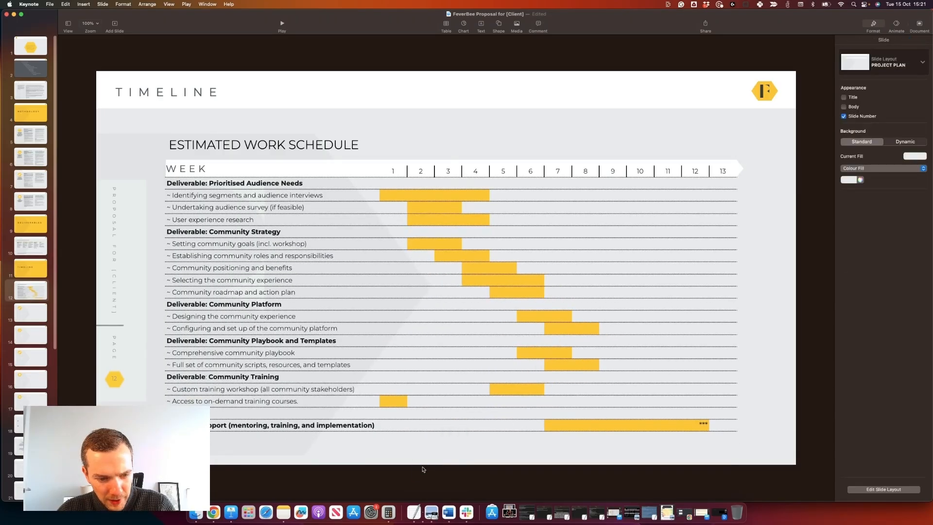
Step: Add a note below the table reading "training and implementation support for a minimum of three months"
{"action": "left_click", "coordinate": [291, 428]}
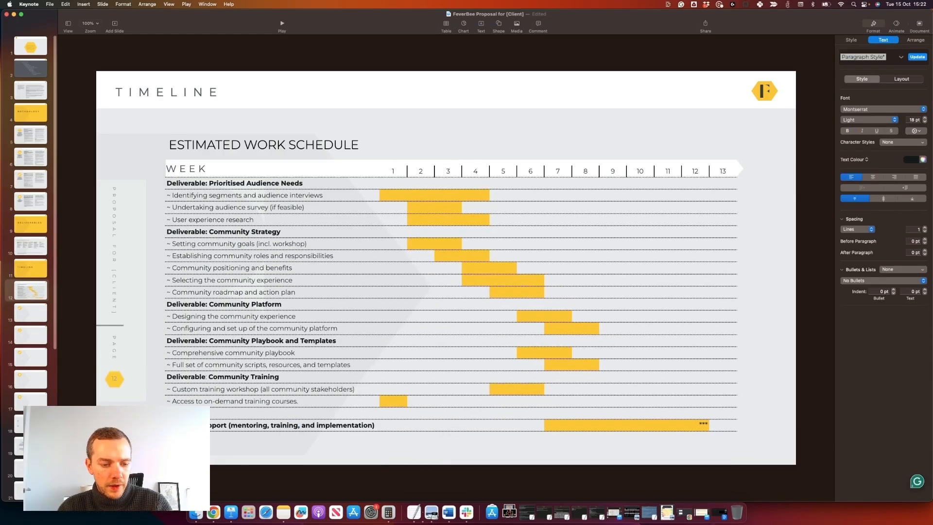
{"action": "type", "text": "training and implementati"}
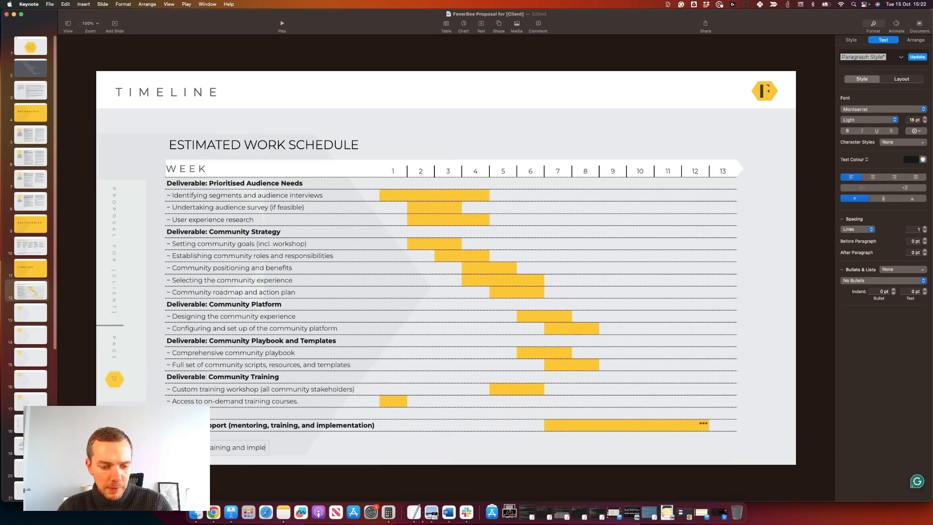
{"action": "type", "text": "on support for a min"}
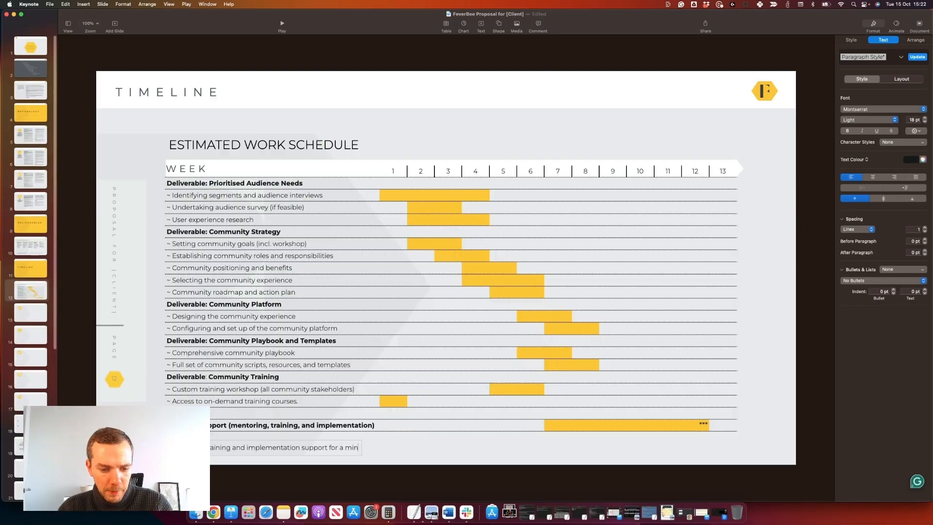
{"action": "type", "text": "mum of three months"}
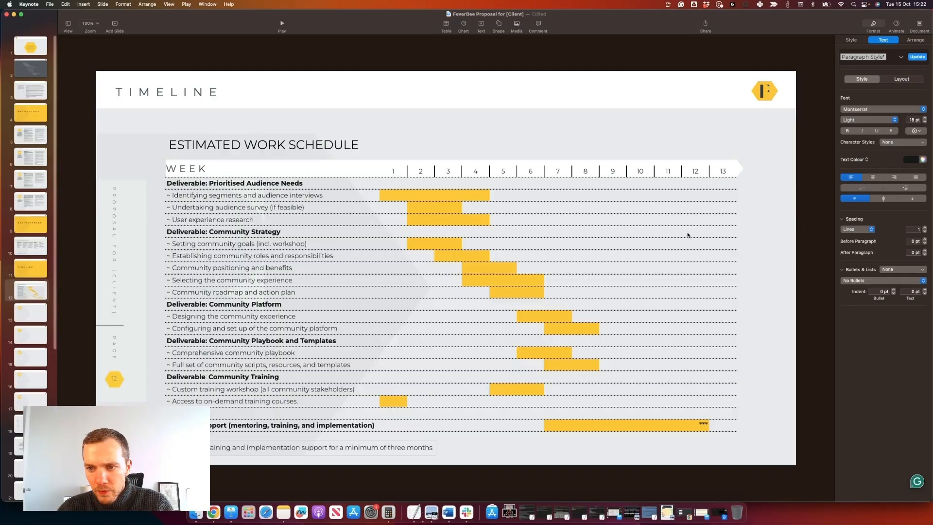
Step: Delete the week 13 column and widen the table to fill the width of the header arrow
{"action": "left_click", "coordinate": [723, 167]}
{"action": "left_click", "coordinate": [723, 159]}
{"action": "left_click", "coordinate": [729, 159]}
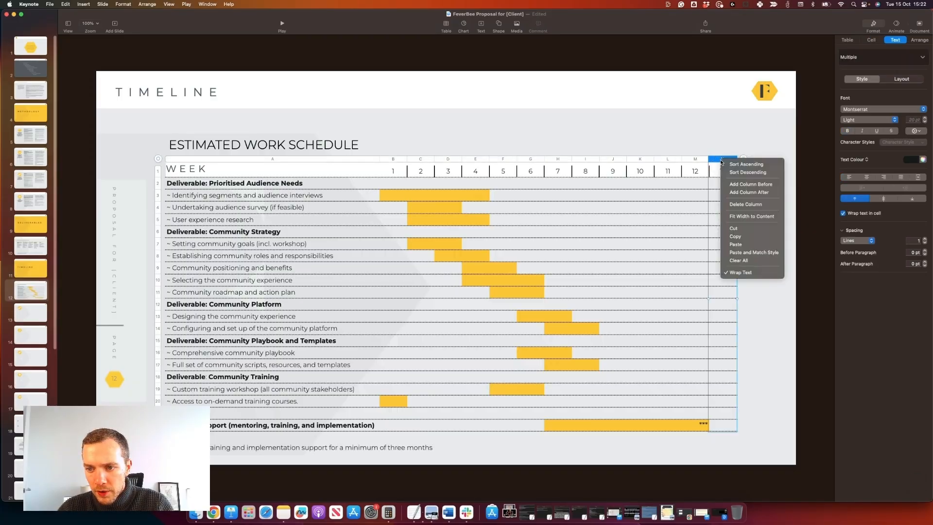
{"action": "left_click", "coordinate": [762, 217]}
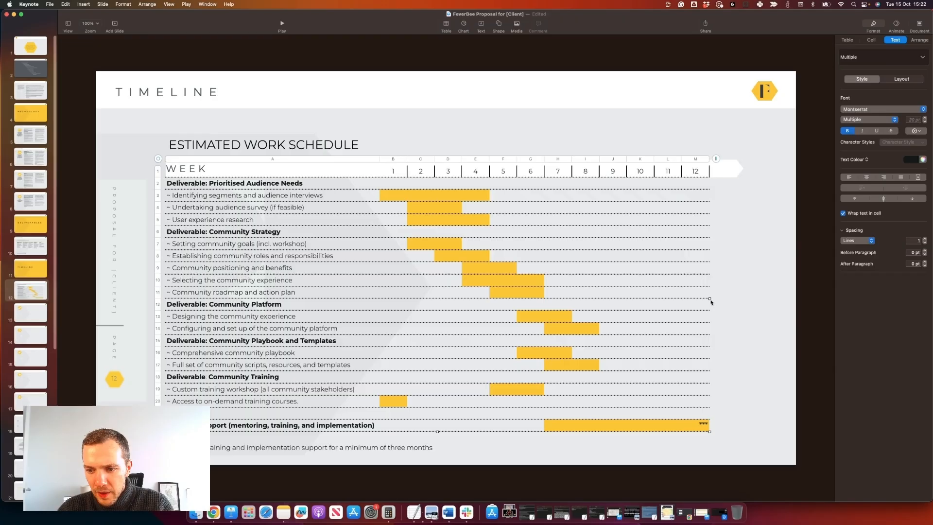
{"action": "left_click_drag", "start_coordinate": [714, 298], "coordinate": [733, 296]}
{"action": "key", "text": "Escape"}
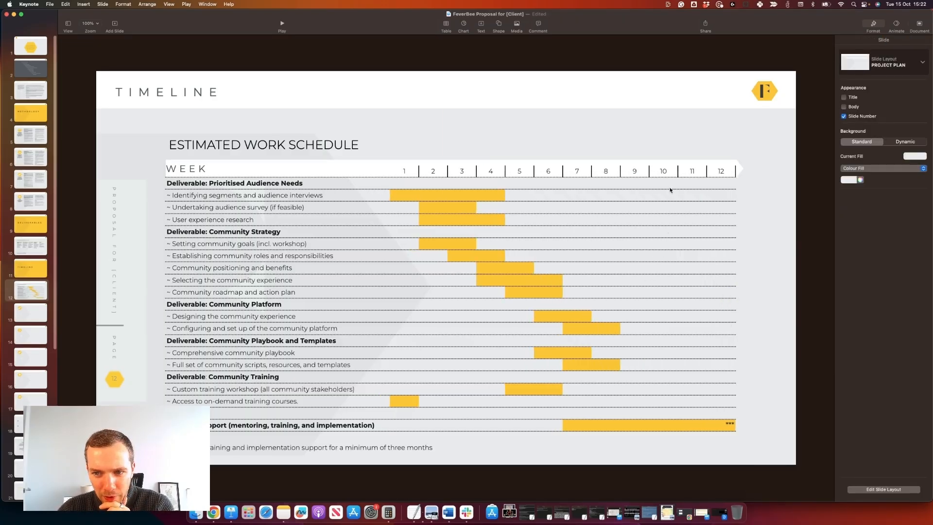
{"action": "left_click", "coordinate": [698, 173]}
{"action": "left_click", "coordinate": [635, 325]}
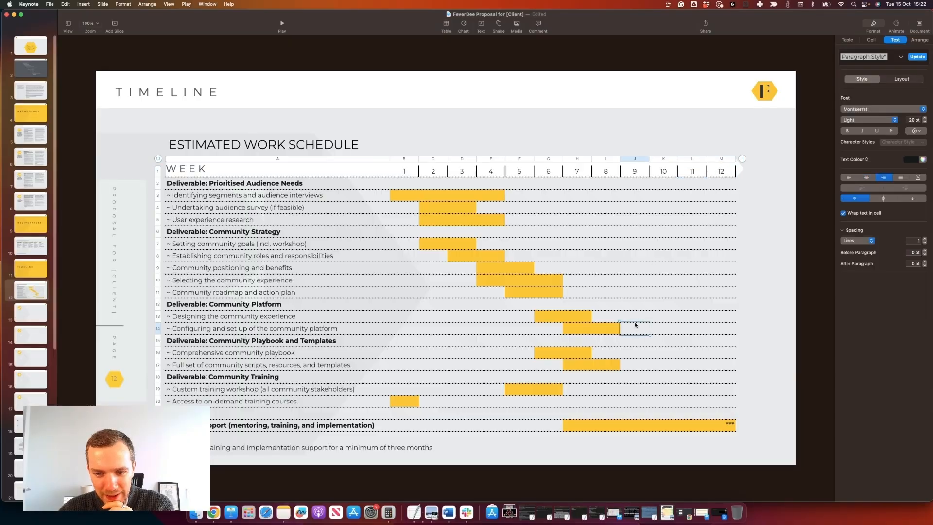
{"action": "left_click", "coordinate": [611, 330]}
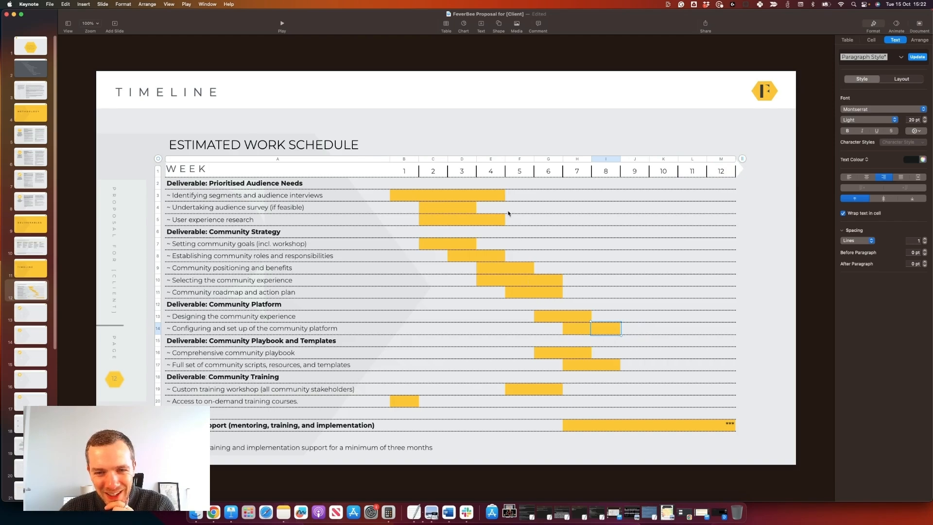
Step: Shift the yellow bars of the Community Strategy, Platform, and Playbook and Templates rows one week later, clearing week 2 in the community goals row
{"action": "left_click", "coordinate": [435, 247]}
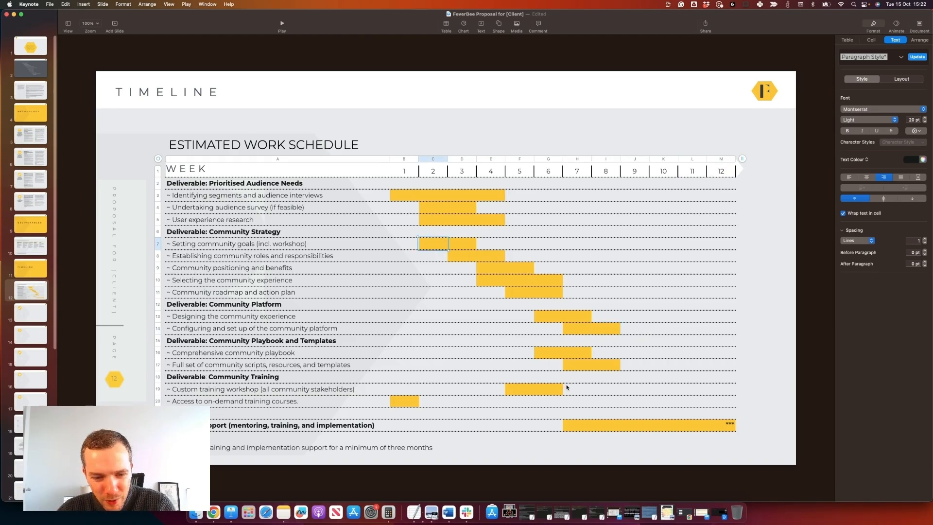
{"action": "left_click", "coordinate": [614, 368], "text": "shift"}
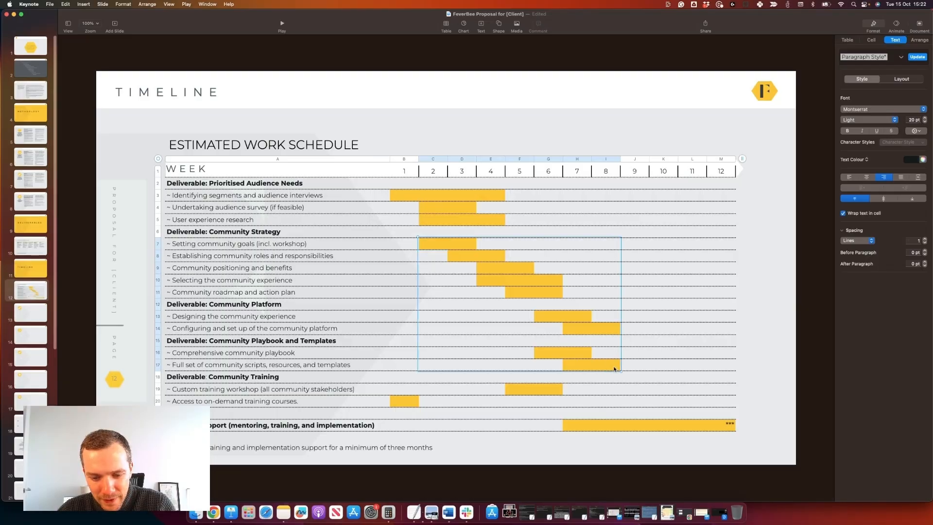
{"action": "key", "text": "super+v"}
{"action": "key", "text": "super+z"}
{"action": "key", "text": "super+c"}
{"action": "left_click", "coordinate": [466, 247]}
{"action": "key", "text": "super+v"}
{"action": "left_click", "coordinate": [396, 244]}
{"action": "key", "text": "super+c"}
{"action": "left_click", "coordinate": [441, 244]}
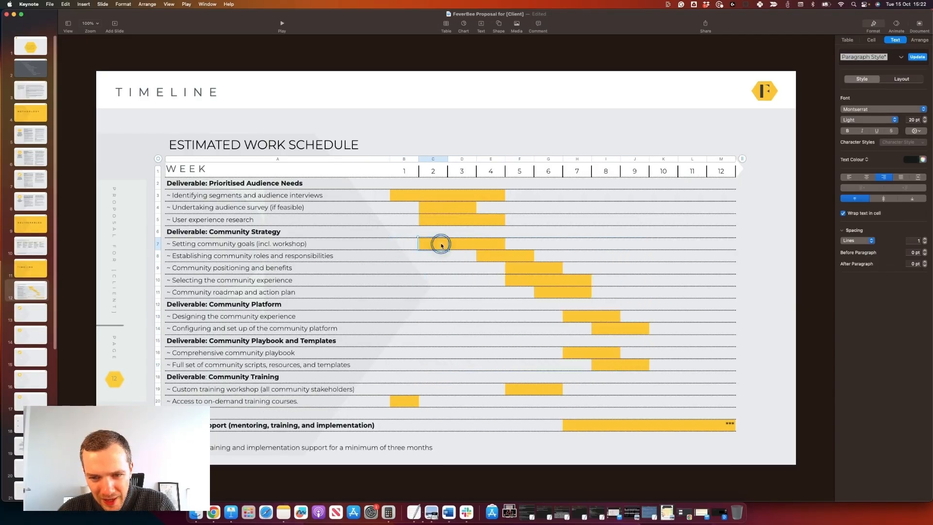
{"action": "key", "text": "super+v"}
Step: Try to shift the bars from the community roadmap row through the scripts and templates row by copying them as a block, and undo it
{"action": "left_click", "coordinate": [514, 259]}
{"action": "left_click", "coordinate": [522, 271]}
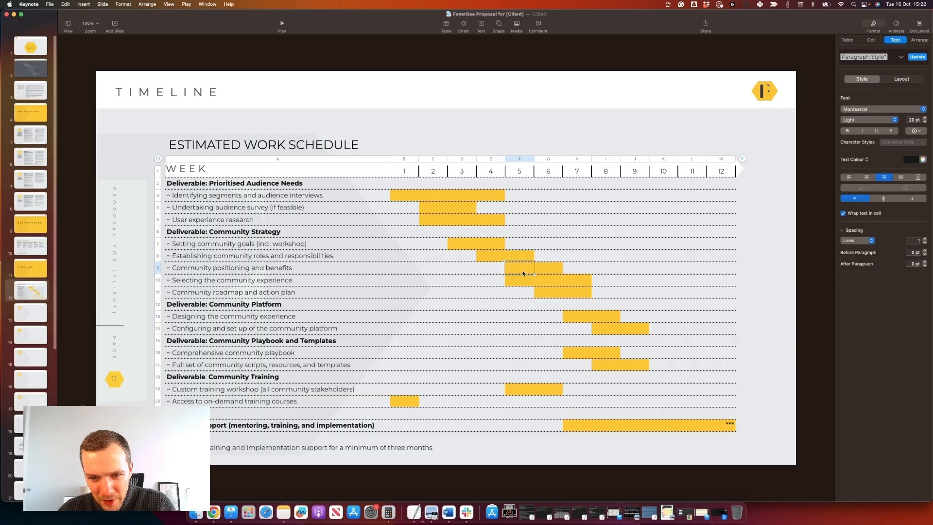
{"action": "left_click", "coordinate": [542, 279]}
{"action": "left_click", "coordinate": [552, 293]}
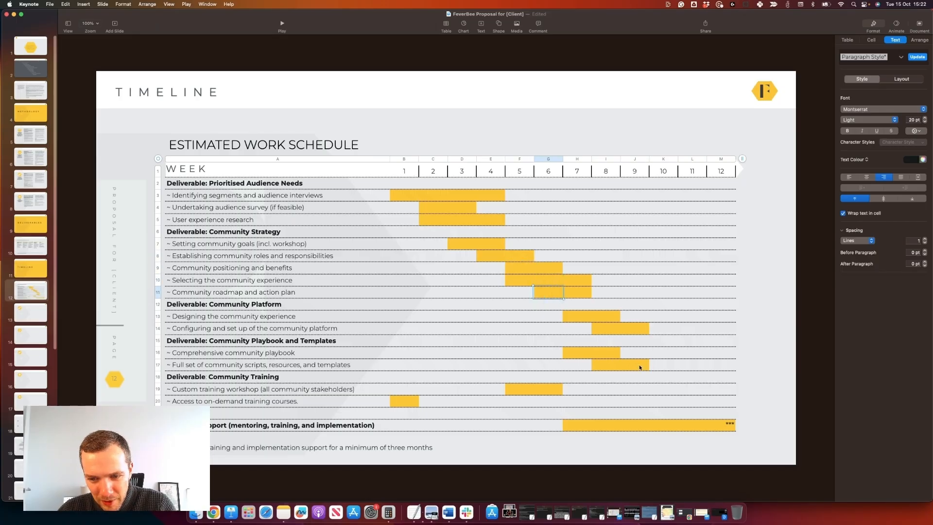
{"action": "left_click", "coordinate": [640, 368], "text": "shift"}
{"action": "key", "text": "super+c"}
{"action": "left_click", "coordinate": [580, 305]}
{"action": "key", "text": "super+v"}
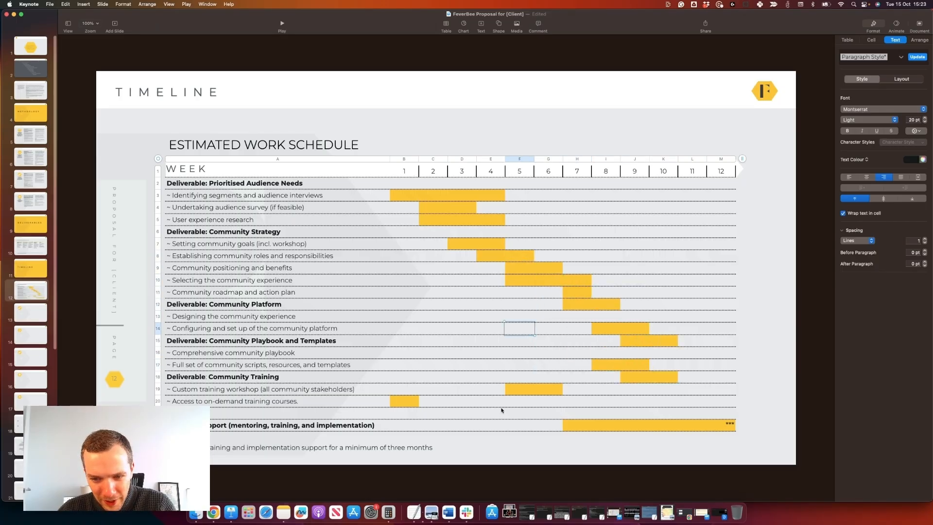
{"action": "key", "text": "super+z"}
{"action": "key", "text": "super+z"}
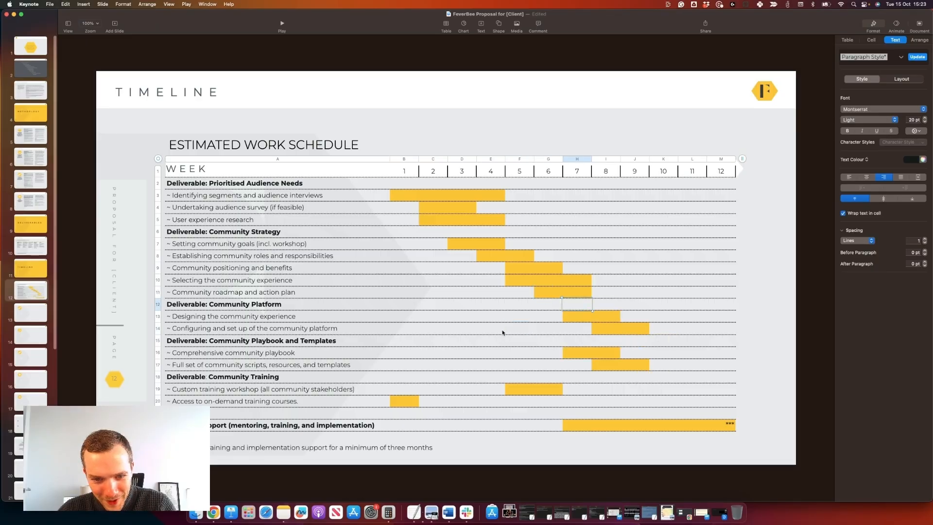
Step: Review how the bars in the Community Strategy and Community Platform rows line up across the weeks
{"action": "key", "text": "Down"}
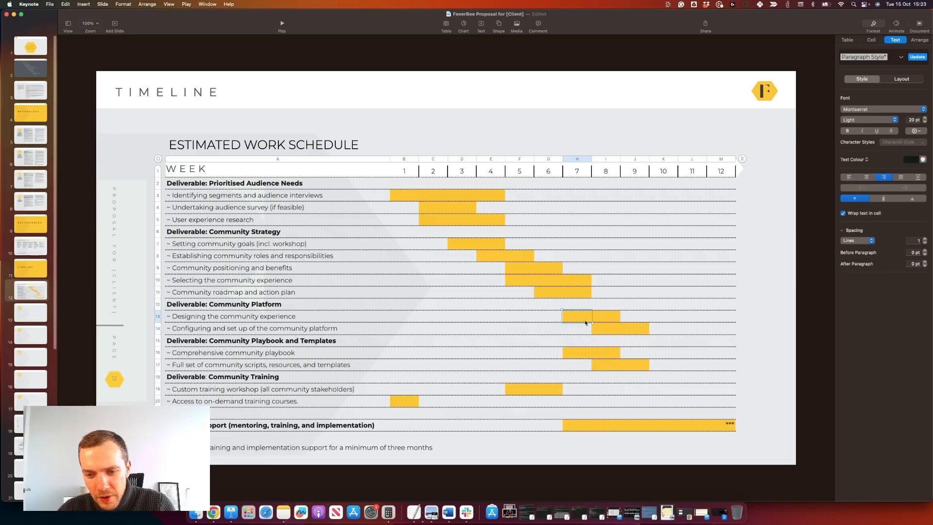
{"action": "left_click", "coordinate": [577, 279]}
{"action": "left_click", "coordinate": [550, 270]}
{"action": "left_click", "coordinate": [549, 283]}
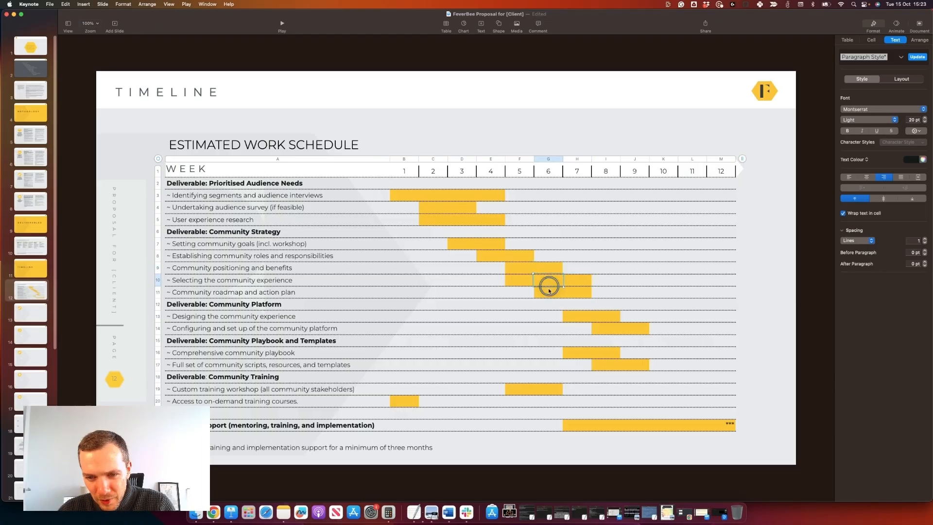
{"action": "left_click", "coordinate": [549, 294]}
{"action": "left_click", "coordinate": [520, 246]}
{"action": "left_click", "coordinate": [519, 281]}
{"action": "left_click", "coordinate": [491, 191]}
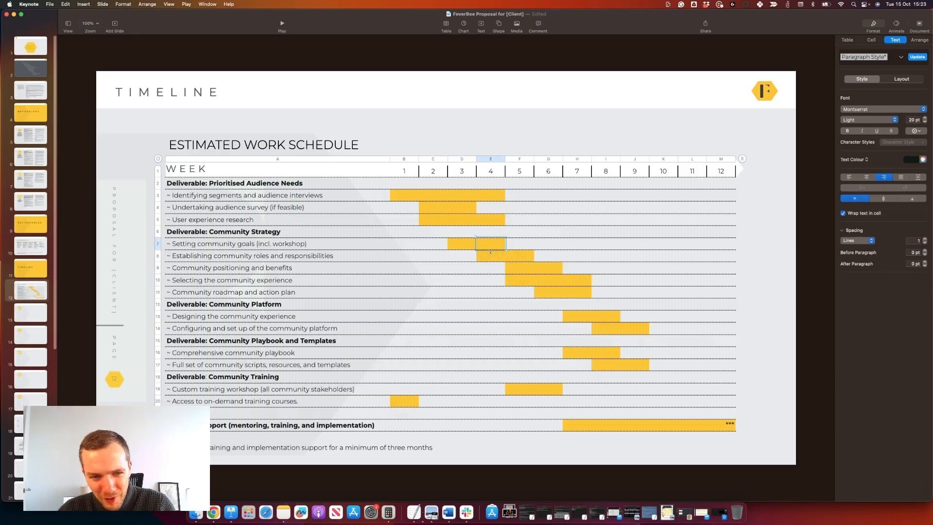
Step: Shift the yellow bars of the four Community Strategy rows from roles and responsibilities through roadmap and action plan one week later
{"action": "left_click", "coordinate": [492, 258]}
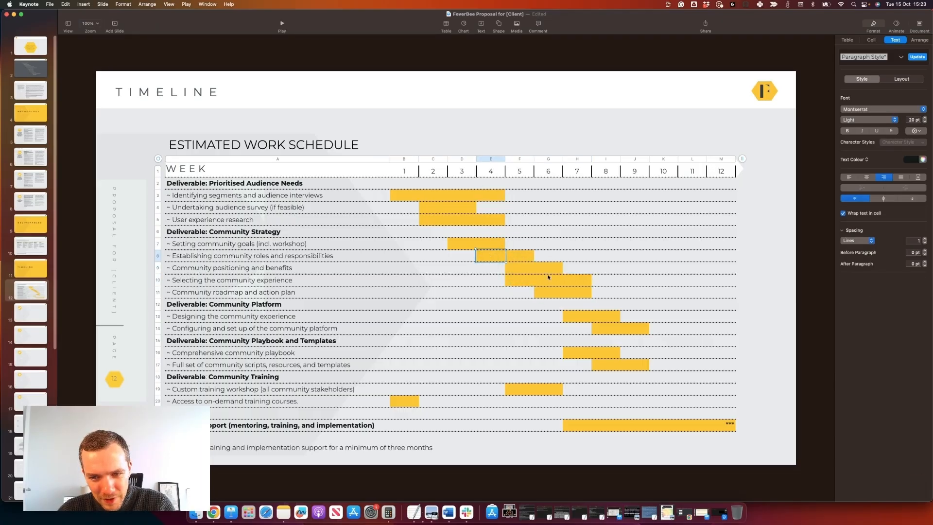
{"action": "left_click", "coordinate": [584, 293], "text": "shift"}
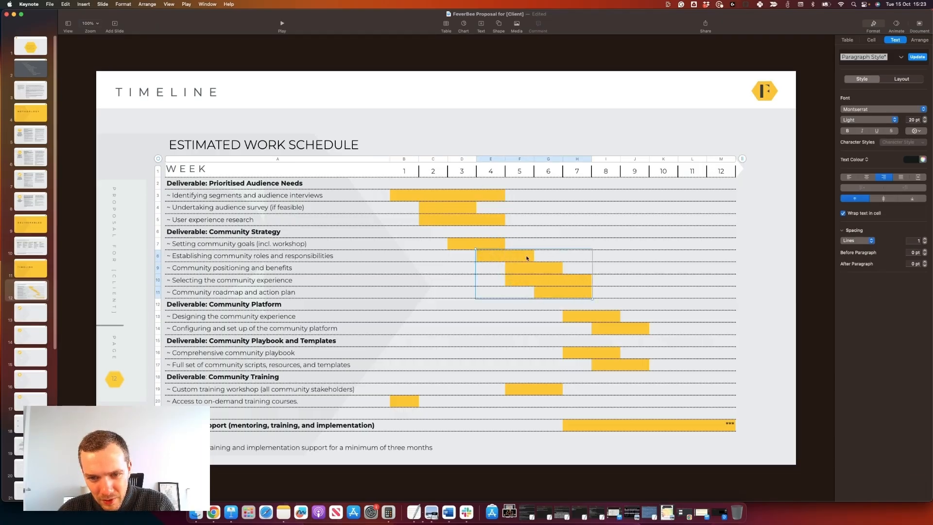
{"action": "key", "text": "super+z"}
{"action": "left_click", "coordinate": [520, 272]}
Step: Move the bars of the positioning, community experience selection and roadmap rows one week earlier, starting in weeks 5, 5 and 6
{"action": "left_click", "coordinate": [542, 269]}
{"action": "left_click", "coordinate": [614, 291], "text": "shift"}
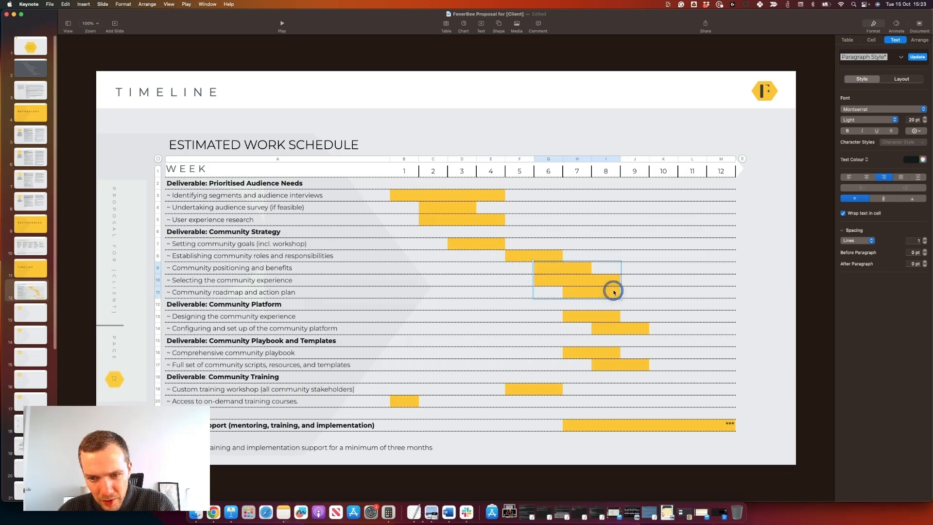
{"action": "left_click", "coordinate": [515, 272]}
{"action": "key", "text": "super+v"}
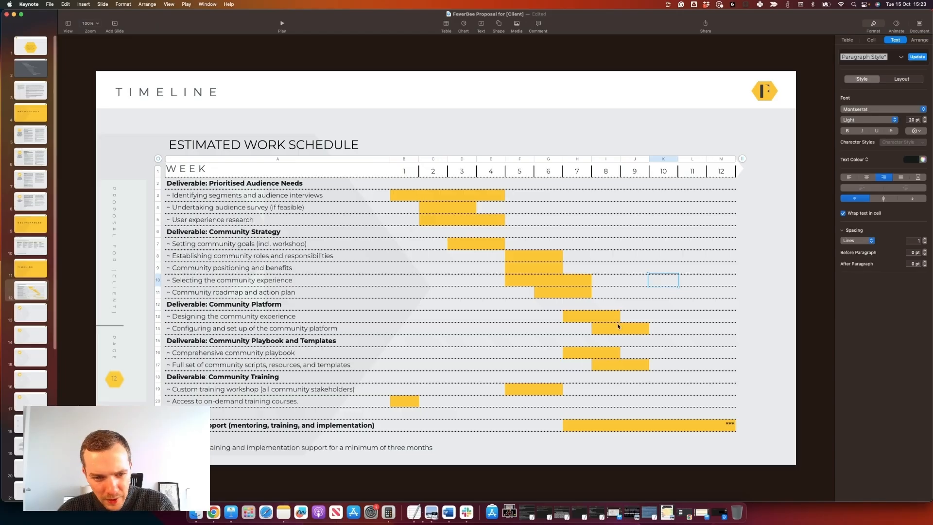
Step: Shift the Community Platform bars one week later, to weeks 8–9 for design and 9–10 for set up, clearing week 7
{"action": "left_click_drag", "start_coordinate": [574, 316], "coordinate": [640, 331]}
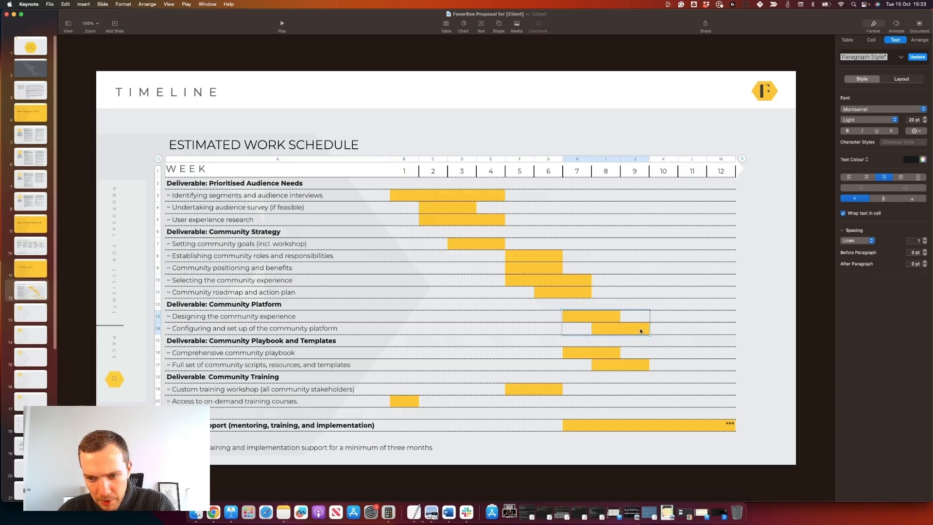
{"action": "left_click", "coordinate": [612, 319]}
{"action": "key", "text": "super+v"}
{"action": "left_click", "coordinate": [539, 317]}
{"action": "key", "text": "super+c"}
{"action": "left_click", "coordinate": [575, 315]}
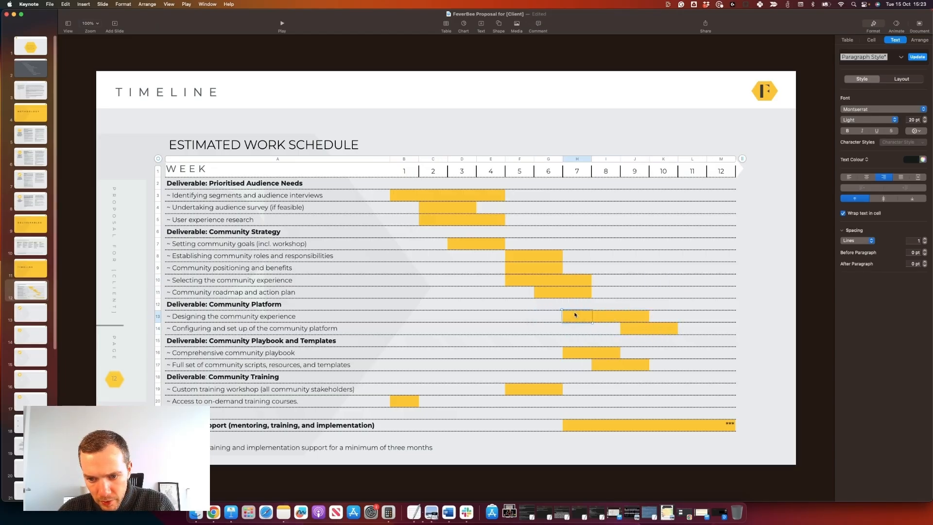
{"action": "key", "text": "super+v"}
Step: Shift the Community Playbook and Templates bars one week later, to weeks 8–9 for the playbook and 9–10 for the scripts and templates
{"action": "left_click_drag", "start_coordinate": [576, 353], "coordinate": [635, 367]}
{"action": "key", "text": "super+c"}
{"action": "left_click", "coordinate": [609, 356]}
{"action": "key", "text": "super+v"}
{"action": "left_click", "coordinate": [783, 274]}
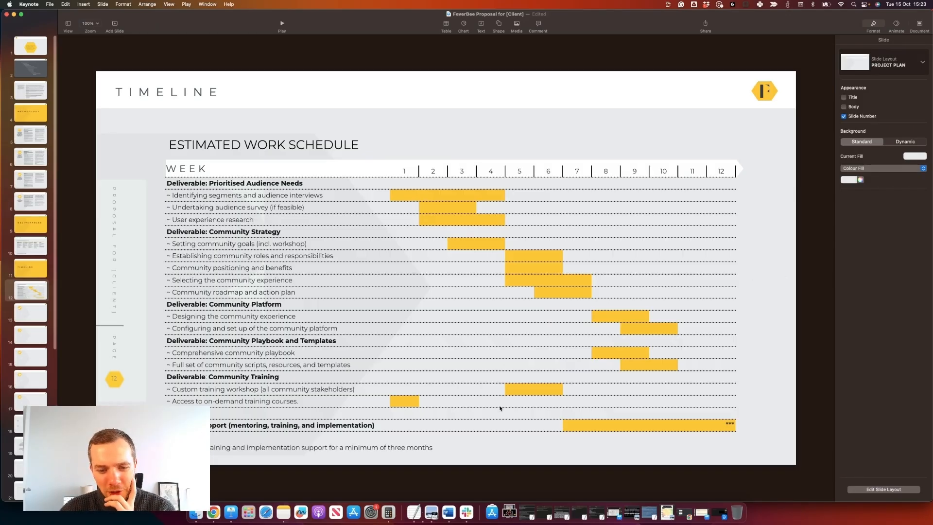
Step: Move the custom training workshop bar to weeks 3–4, matching the community goals workshop row, and clear its cells in weeks 5–6
{"action": "left_click", "coordinate": [511, 394]}
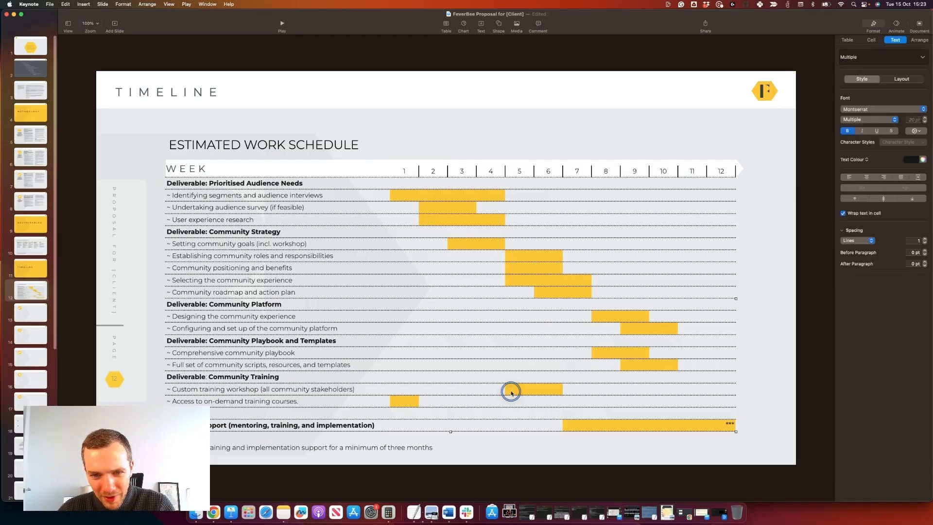
{"action": "left_click_drag", "start_coordinate": [554, 391], "coordinate": [512, 392]}
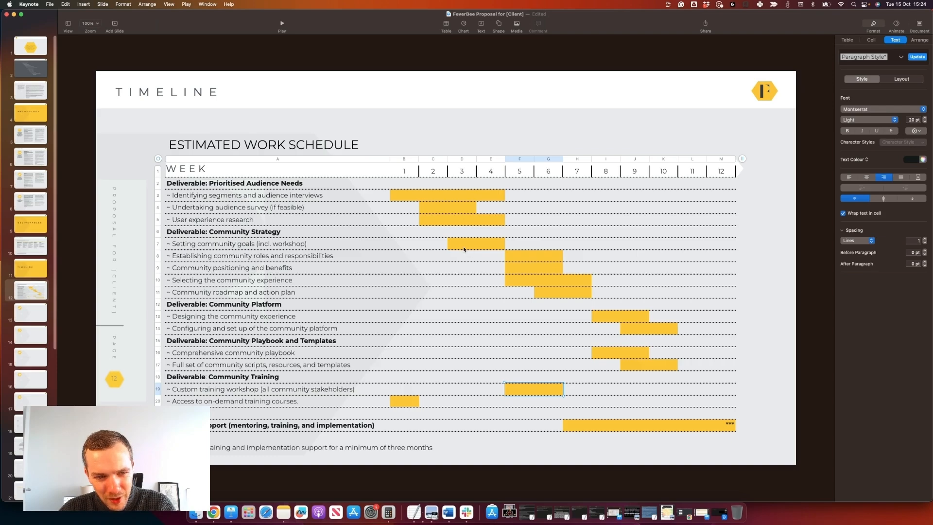
{"action": "left_click", "coordinate": [266, 242]}
{"action": "left_click", "coordinate": [471, 241]}
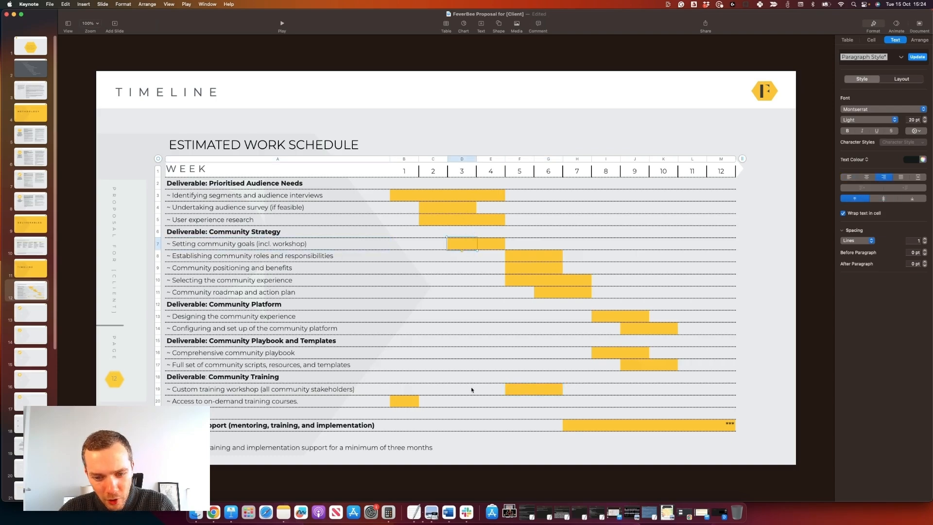
{"action": "left_click", "coordinate": [469, 389]}
{"action": "key", "text": "super+v"}
{"action": "left_click", "coordinate": [515, 378]}
{"action": "key", "text": "super+c"}
{"action": "left_click", "coordinate": [523, 388]}
{"action": "key", "text": "super+v"}
{"action": "left_click", "coordinate": [607, 393]}
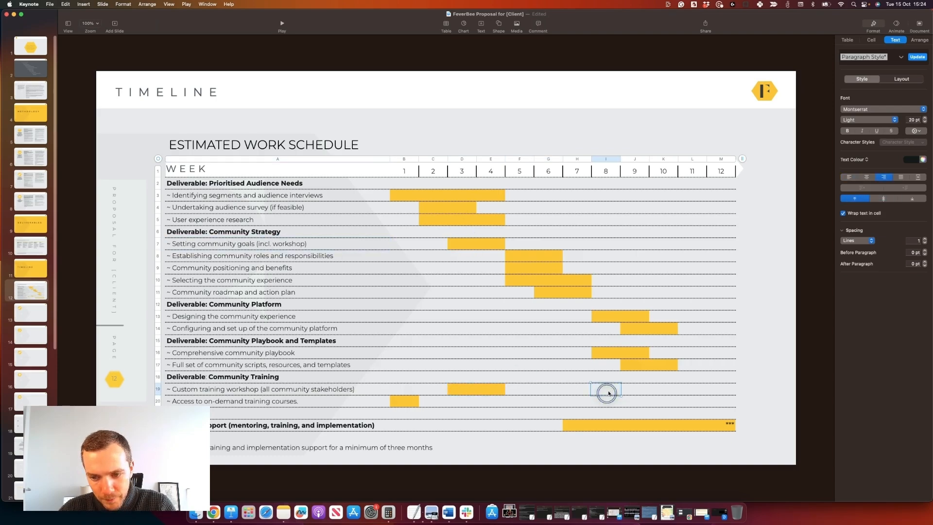
{"action": "left_click", "coordinate": [781, 311]}
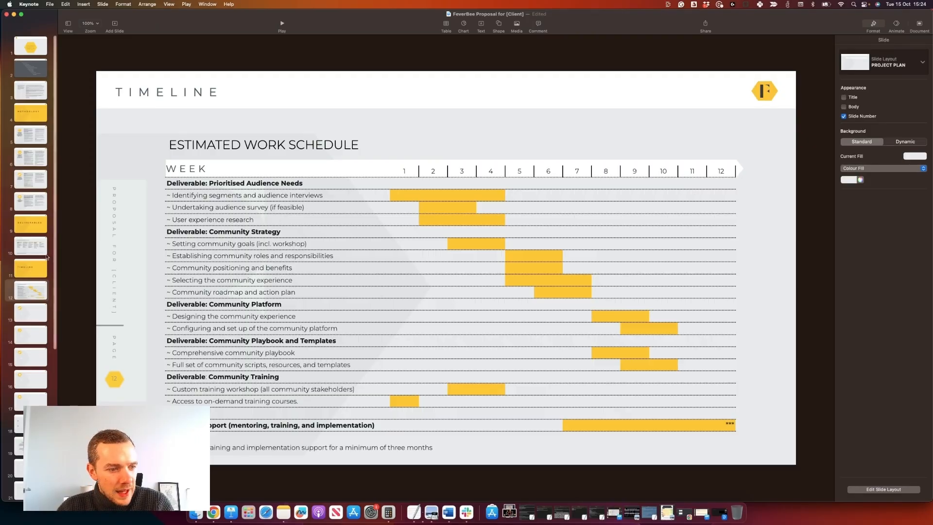
Step: Place a copy of the Timeline section header slide after the work schedule slide and retitle it FEES
{"action": "scroll", "coordinate": [37, 286], "scroll_direction": "down", "scroll_amount": 3}
{"action": "left_click", "coordinate": [32, 216]}
{"action": "key", "text": "super+c"}
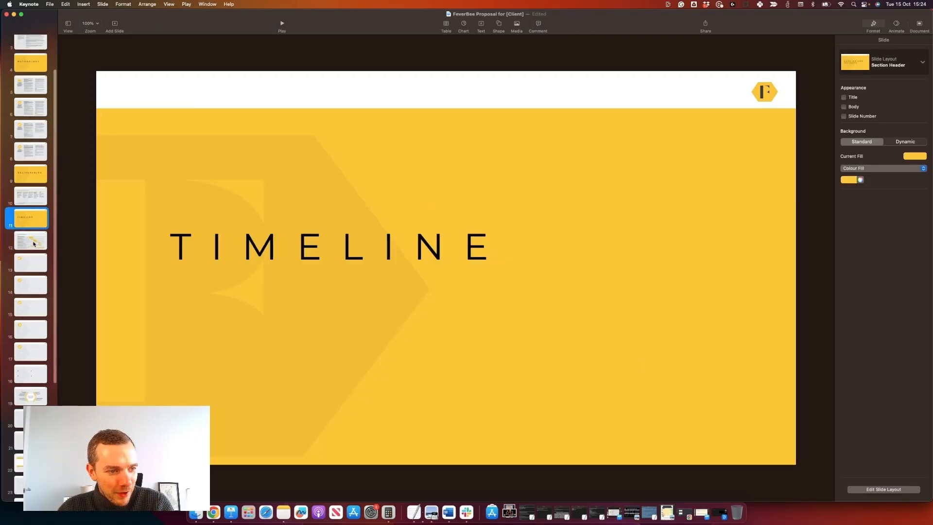
{"action": "left_click", "coordinate": [33, 242]}
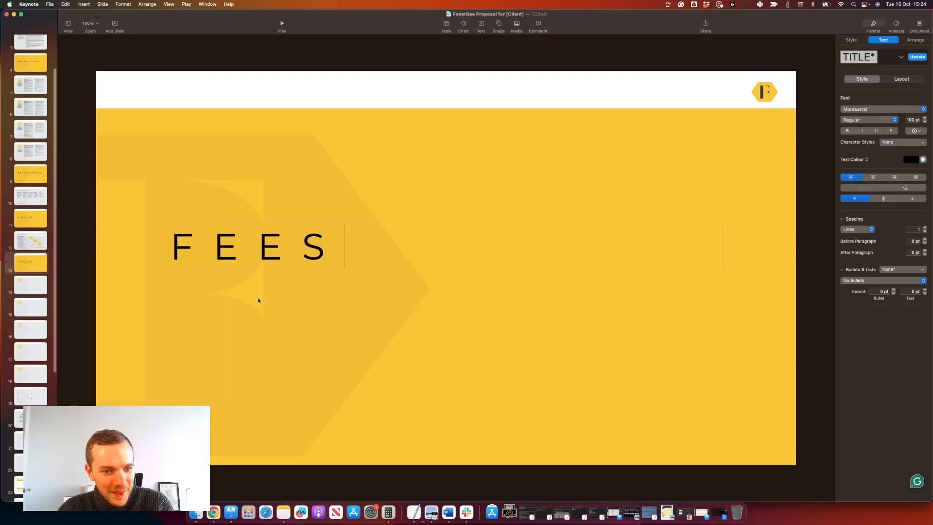
{"action": "left_click", "coordinate": [235, 334]}
Step: Copy the template's "Options and Fixed Costs" slide and paste it directly after the FEES header slide
{"action": "scroll", "coordinate": [31, 292], "scroll_direction": "down", "scroll_amount": 5}
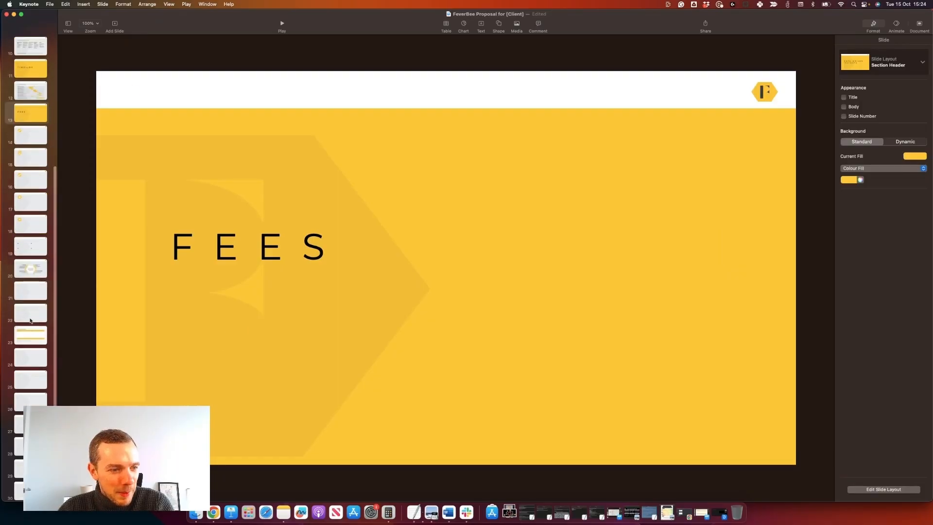
{"action": "left_click", "coordinate": [31, 335]}
{"action": "key", "text": "super+c"}
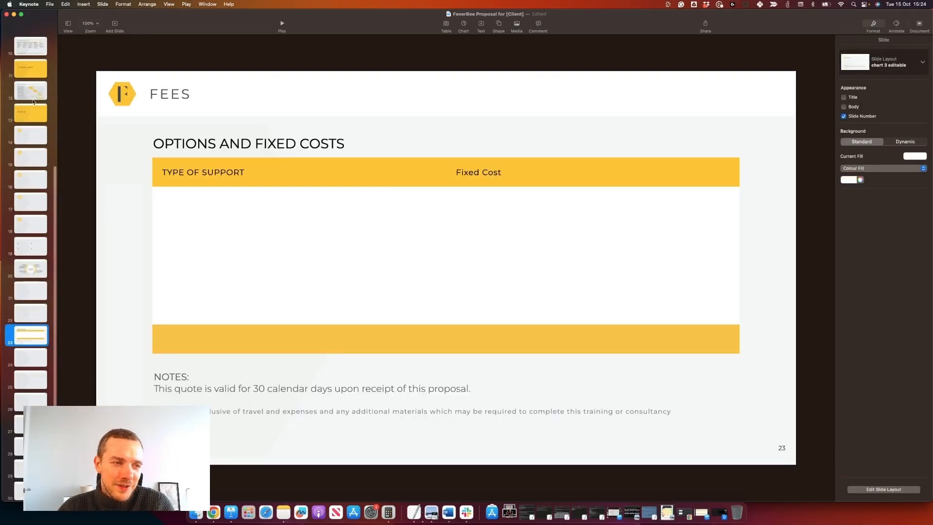
{"action": "left_click", "coordinate": [32, 112]}
{"action": "key", "text": "super+v"}
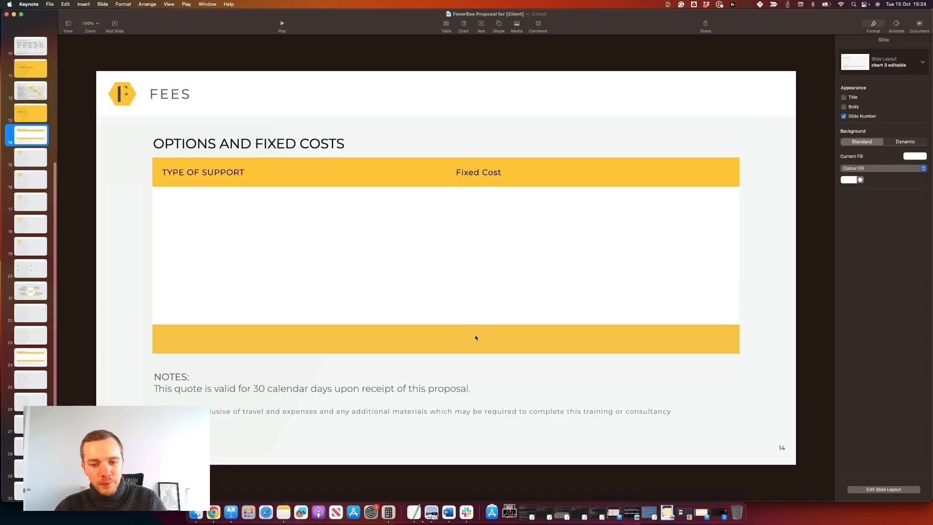
Step: Enter "OPTION 1: STRATEGY ONLY (incl. audience analysis and community strategy deliverables)" as the first type of support in the fees table
{"action": "left_click", "coordinate": [294, 204]}
{"action": "left_click", "coordinate": [286, 202]}
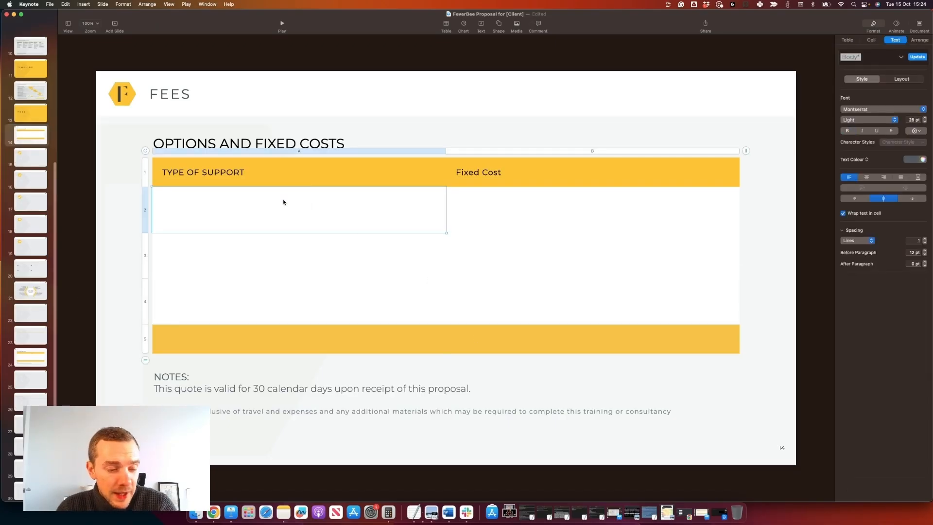
{"action": "type", "text": "op"}
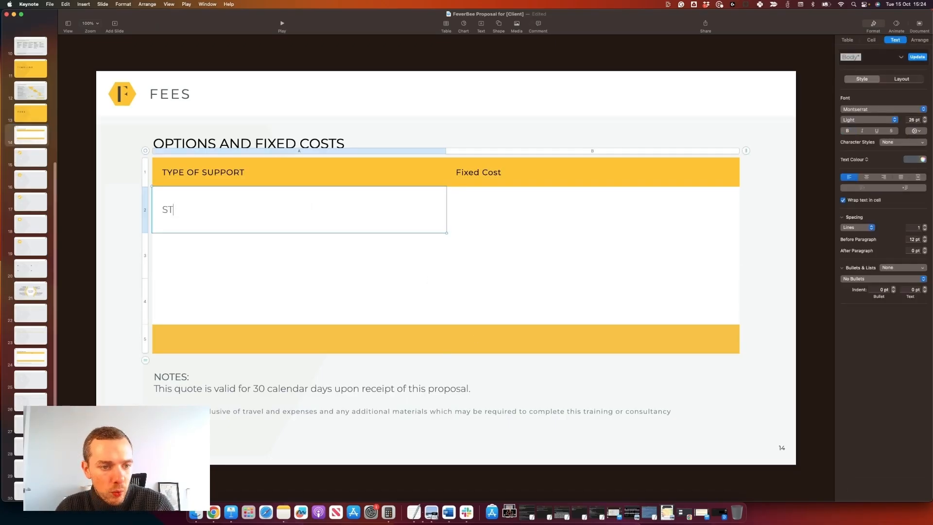
{"action": "key", "text": "BackSpace"}
{"action": "key", "text": "BackSpace"}
{"action": "type", "text": "OPTION 1: STRATEGY ONLY"}
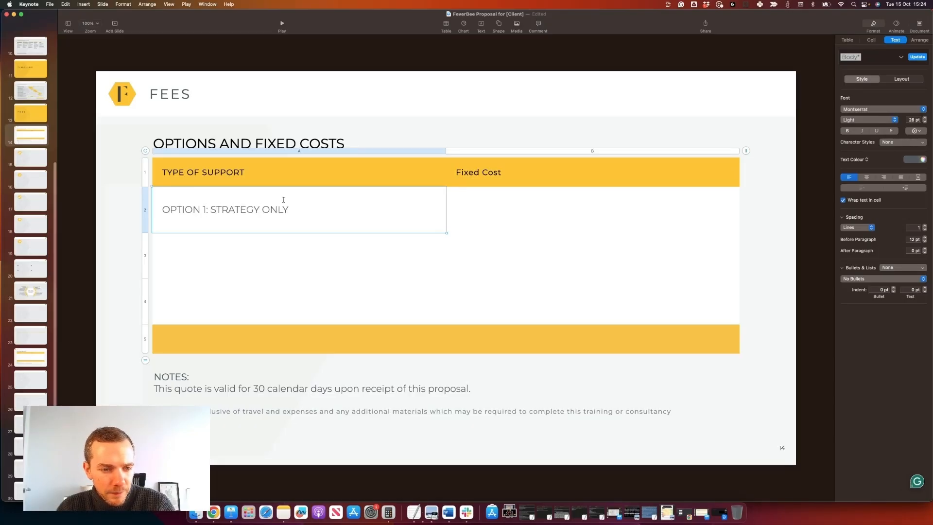
{"action": "type", "text": " (incl. audience analysis"}
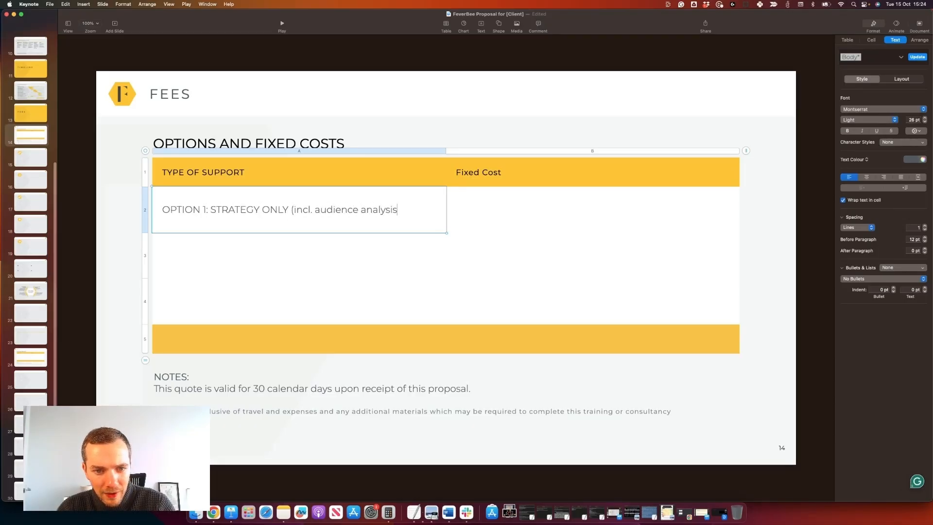
{"action": "type", "text": " and community"}
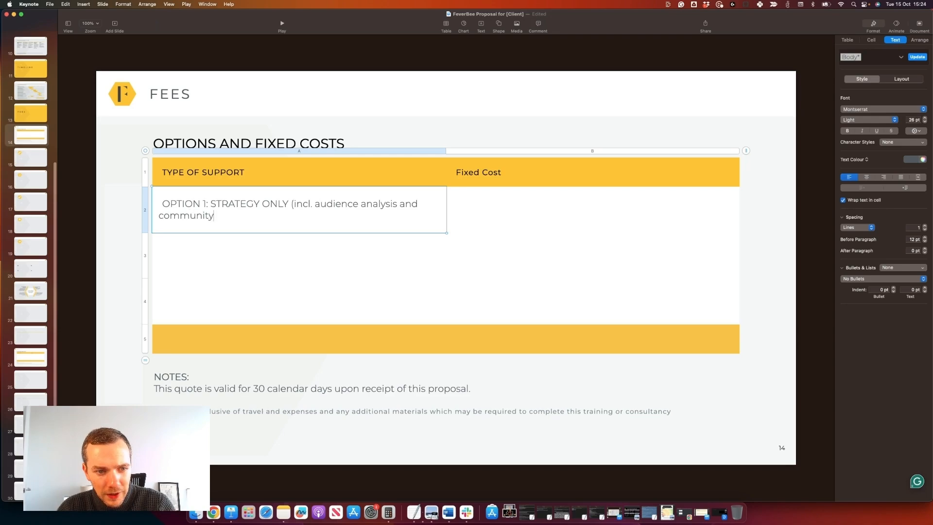
{"action": "type", "text": " strategy deliverables)"}
{"action": "key", "text": "Left"}
{"action": "type", "text": "deliverables"}
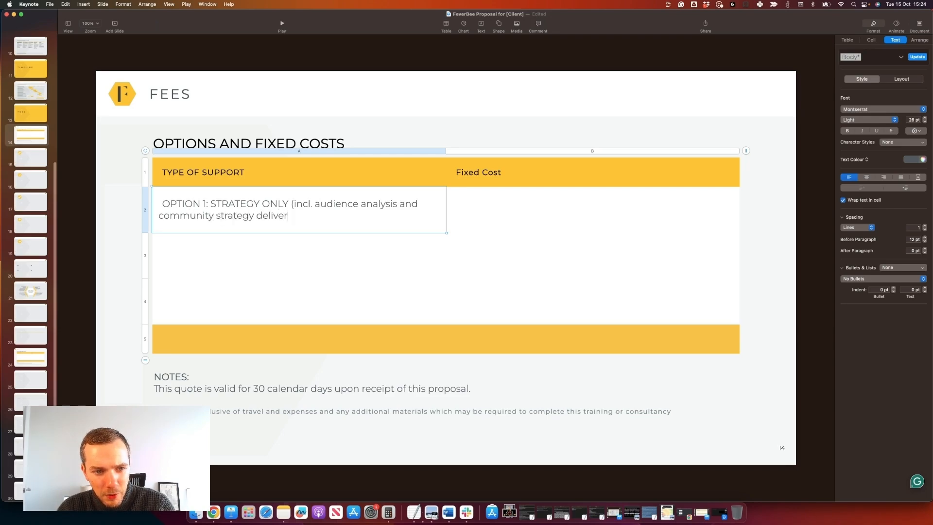
Step: Fill in the fixed cost for option 1 with an amount beginning $44,45
{"action": "left_click", "coordinate": [494, 202]}
{"action": "type", "text": "$45"}
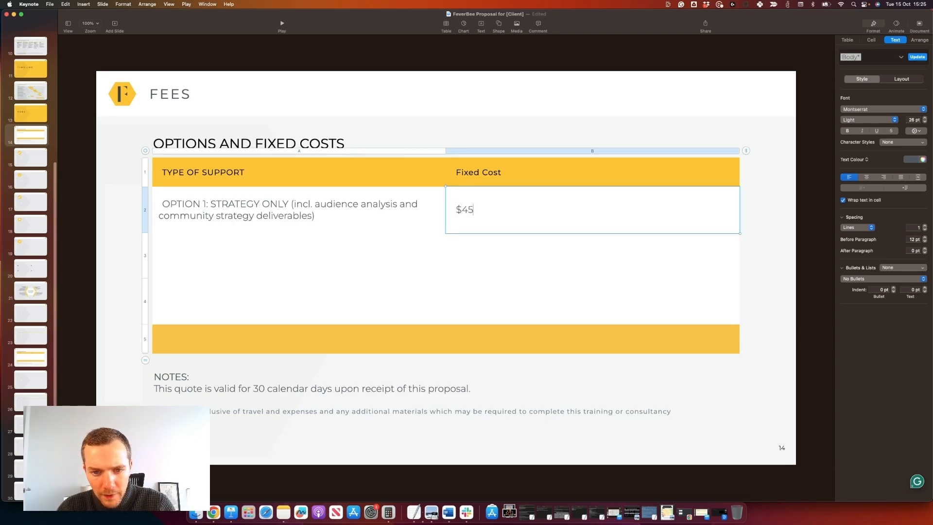
{"action": "type", "text": ",000"}
{"action": "key", "text": "BackSpace"}
{"action": "key", "text": "BackSpace"}
{"action": "key", "text": "BackSpace"}
{"action": "key", "text": "BackSpace"}
{"action": "key", "text": "BackSpace"}
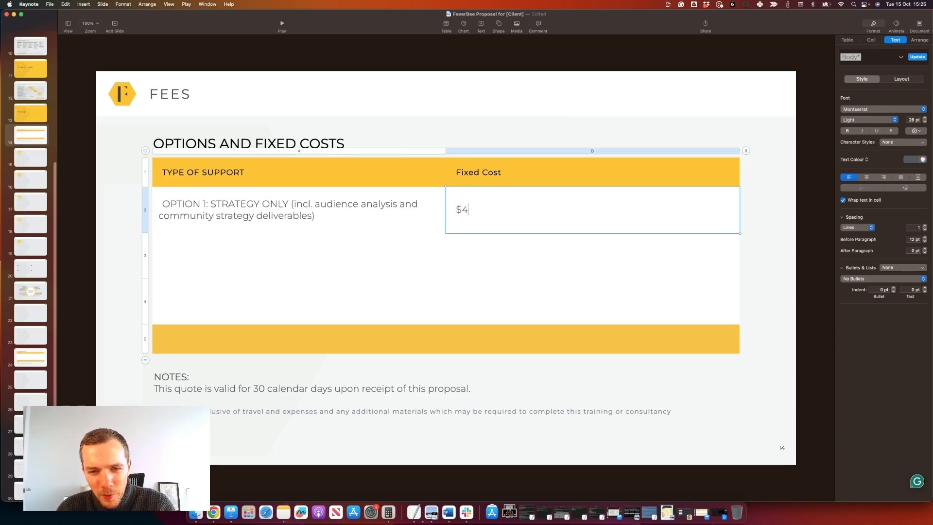
{"action": "type", "text": "4,45"}
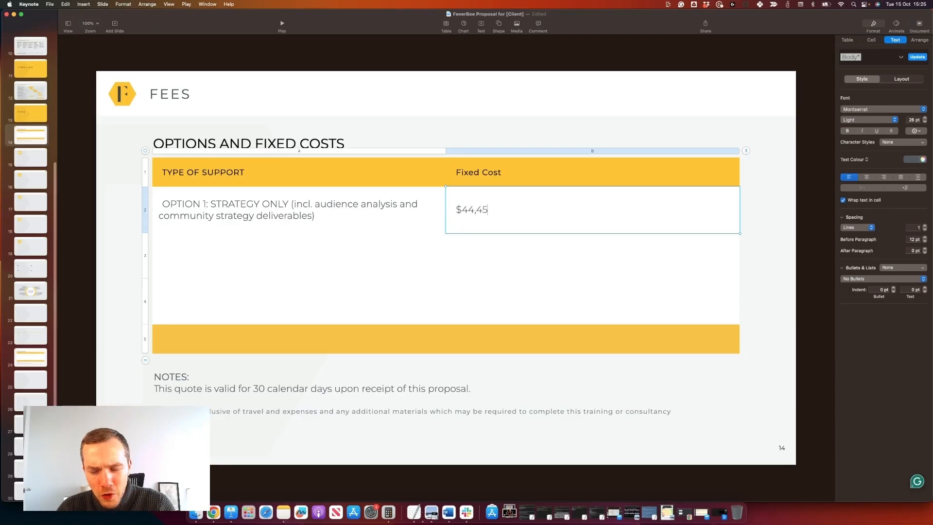